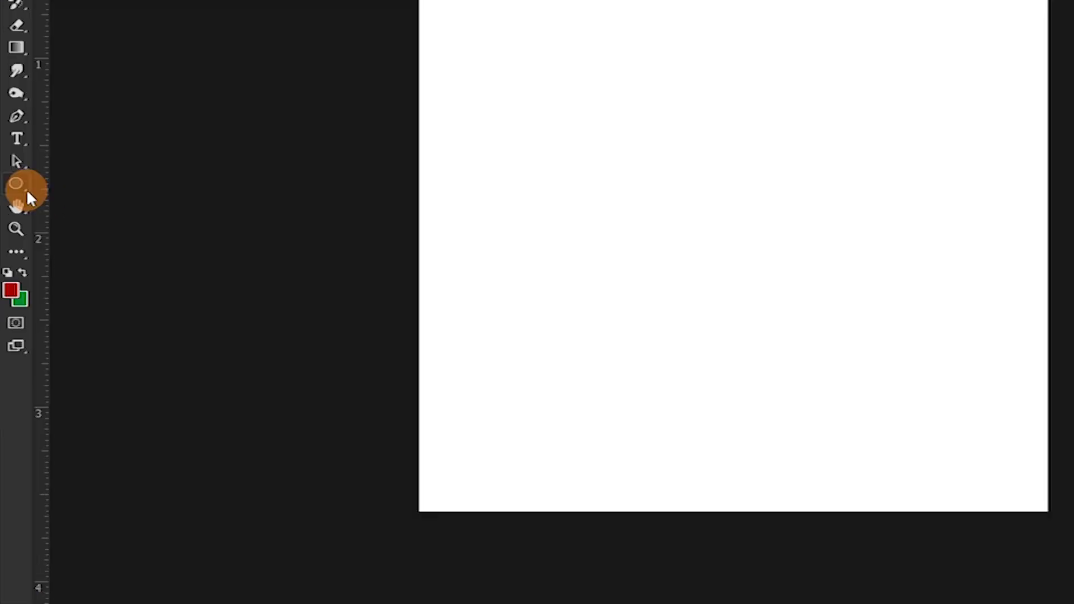
# - Draw a rectangle about 1120 × 1109 px that covers the entire canvas
pyautogui.click(15, 319)
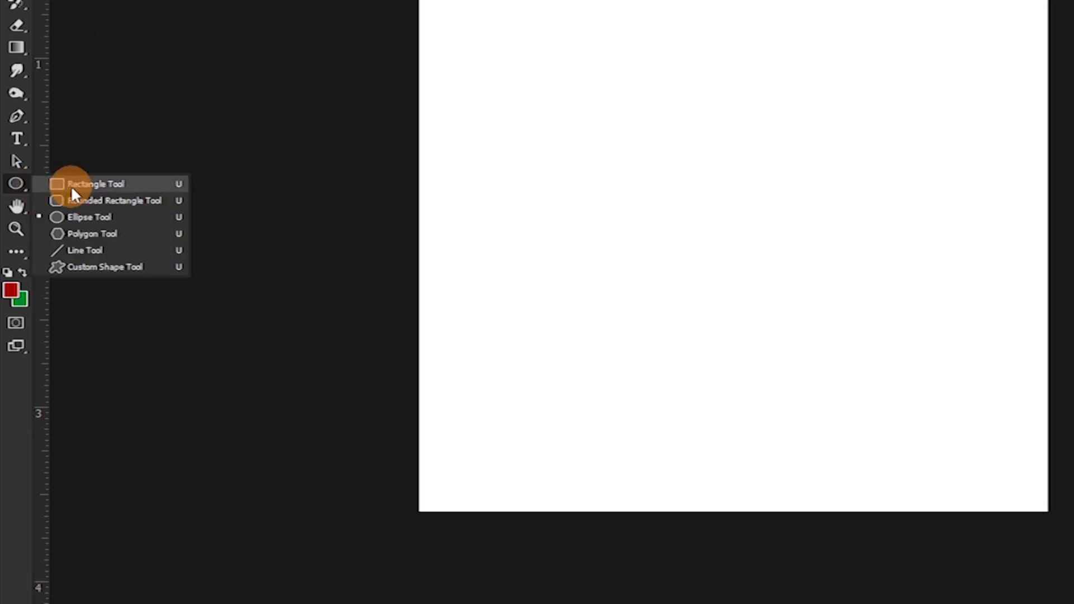
pyautogui.click(71, 186)
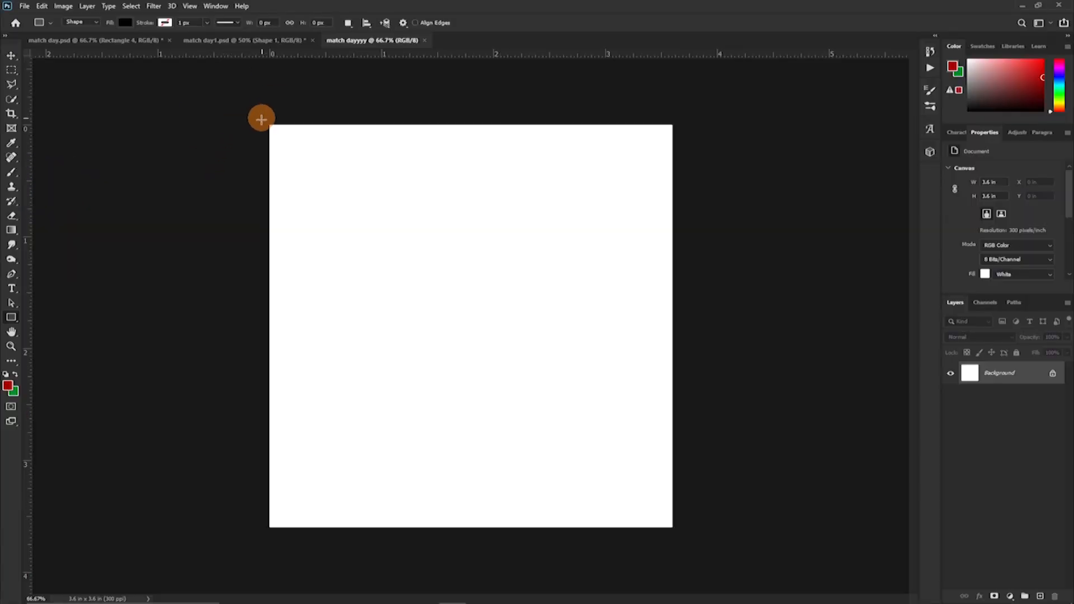
pyautogui.moveTo(263, 122); pyautogui.dragTo(682, 534)
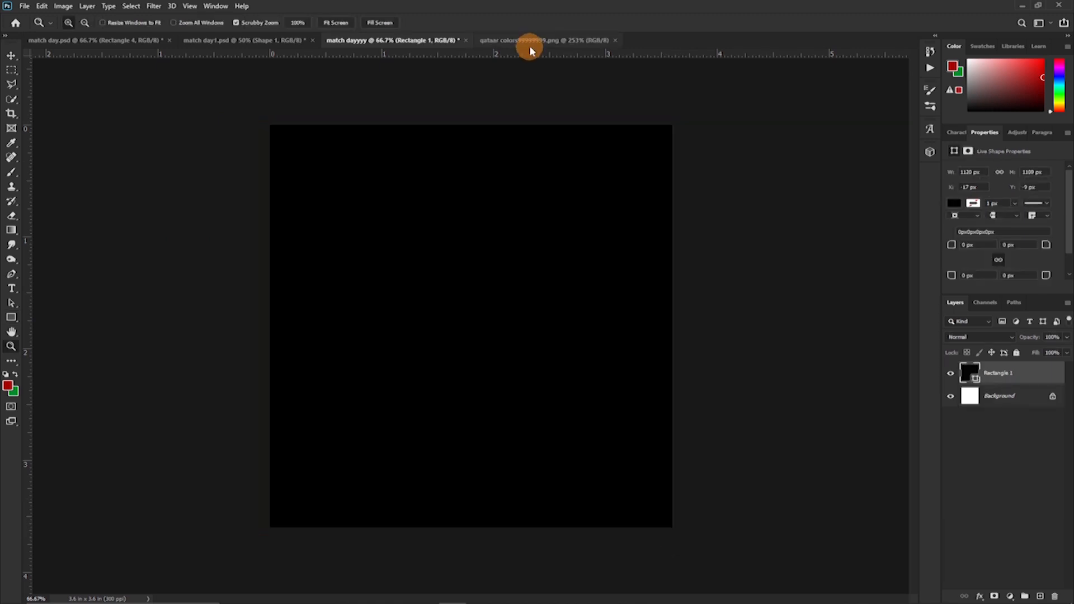
# - Fill the rectangle with the maroon #56042C from the Qatar colour scheme image and lock its layer
pyautogui.click(523, 41)
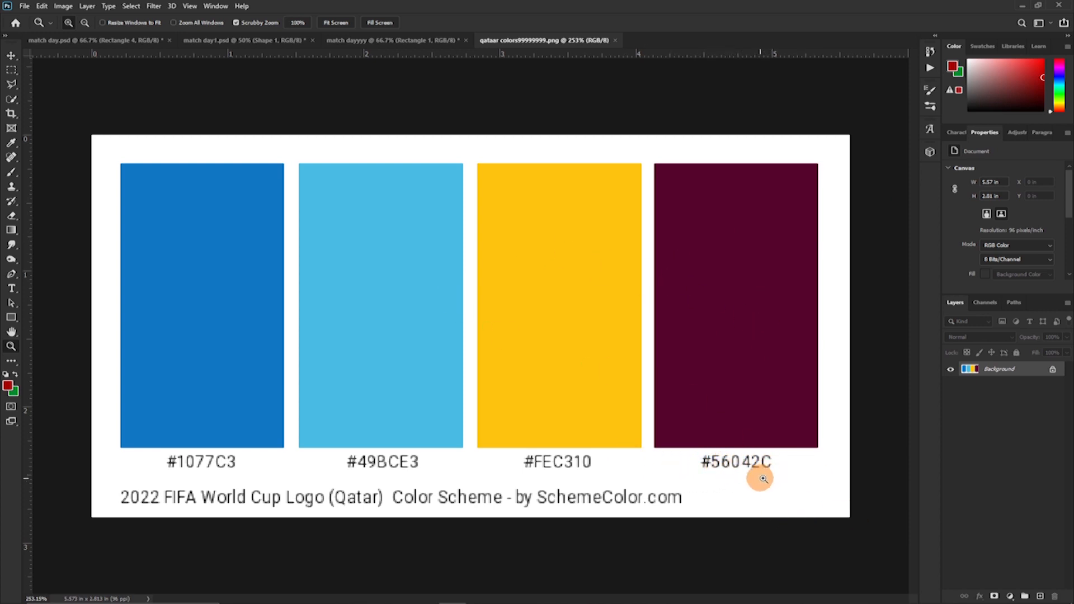
pyautogui.click(358, 42)
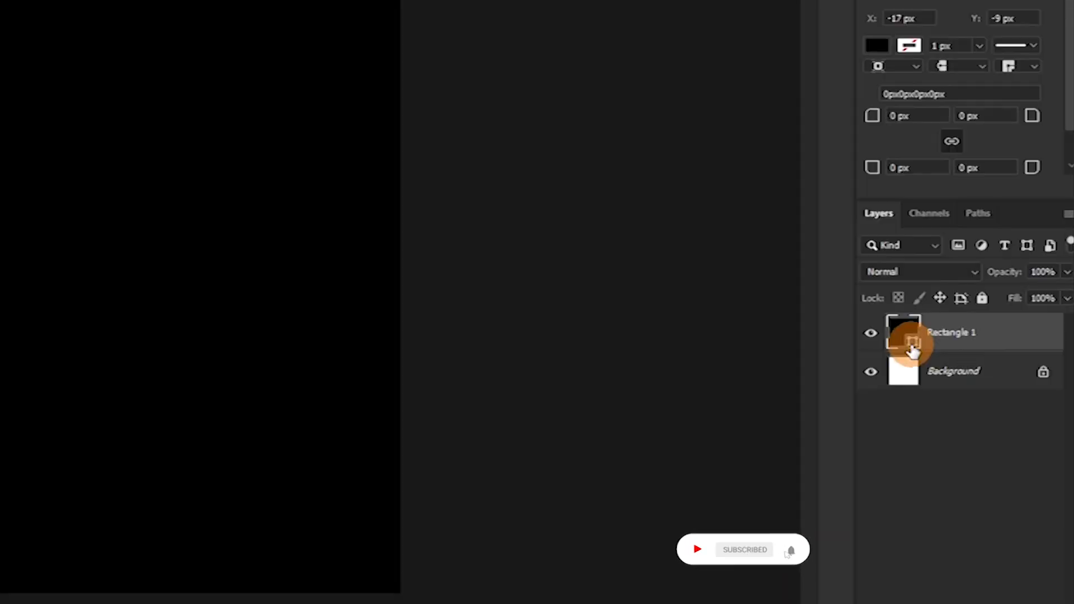
pyautogui.doubleClick(973, 382)
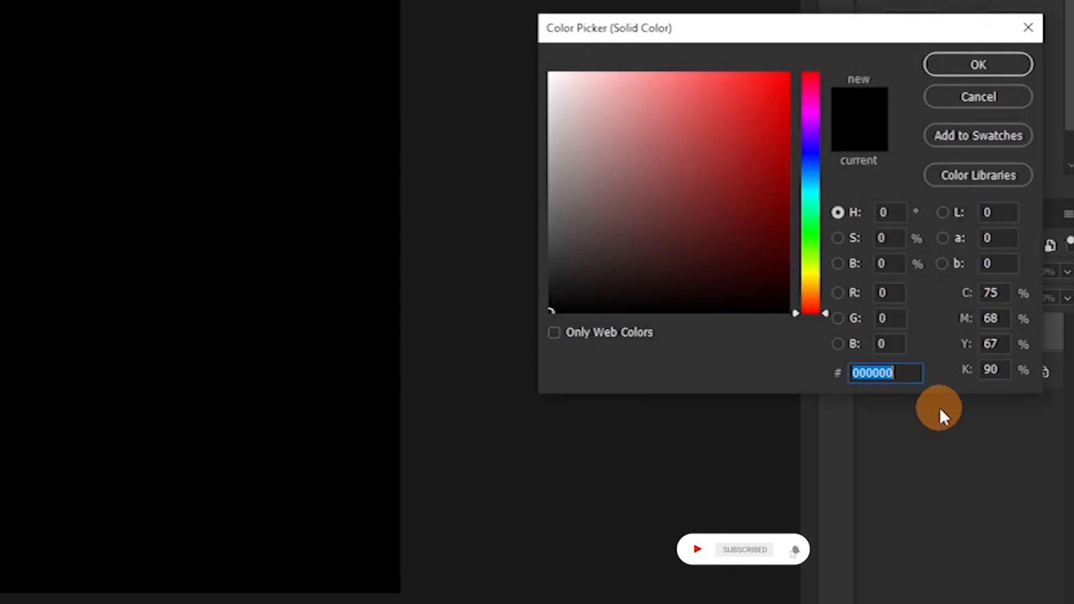
pyautogui.write('1')
pyautogui.press('BackSpace')
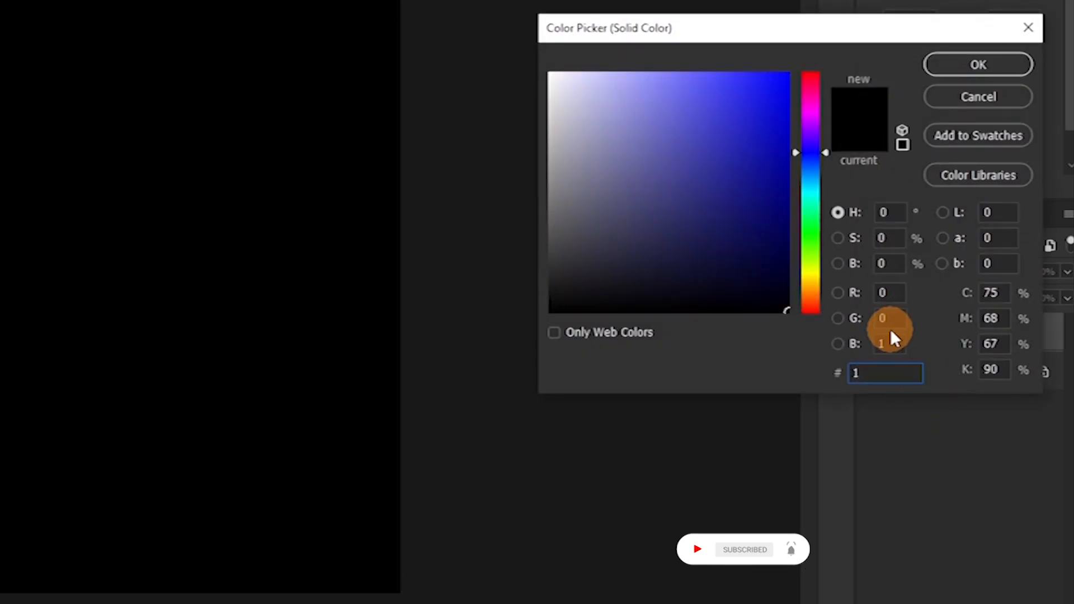
pyautogui.write('560')
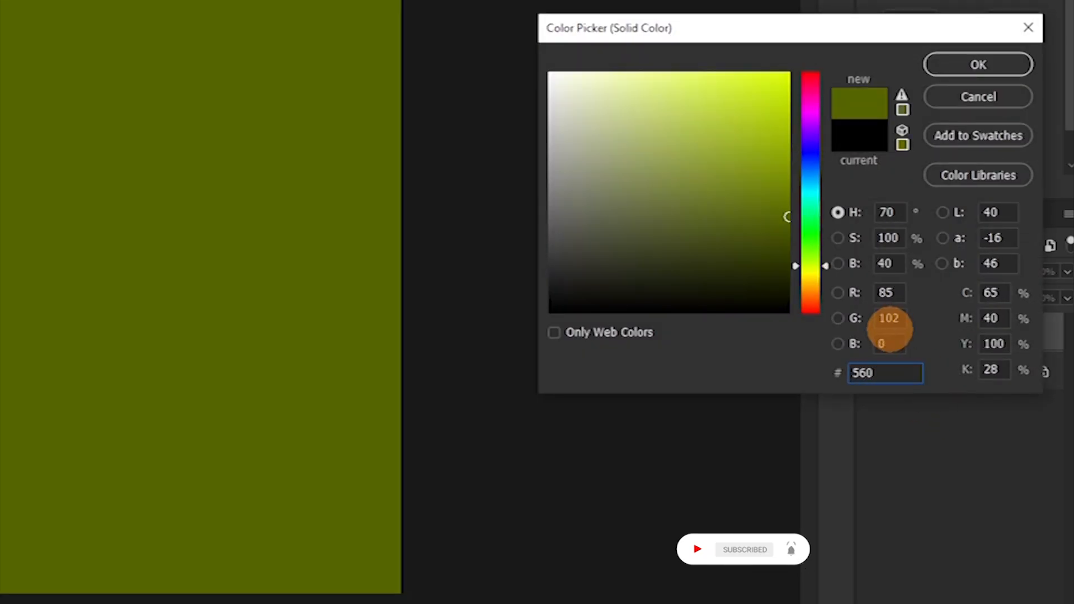
pyautogui.write('42d')
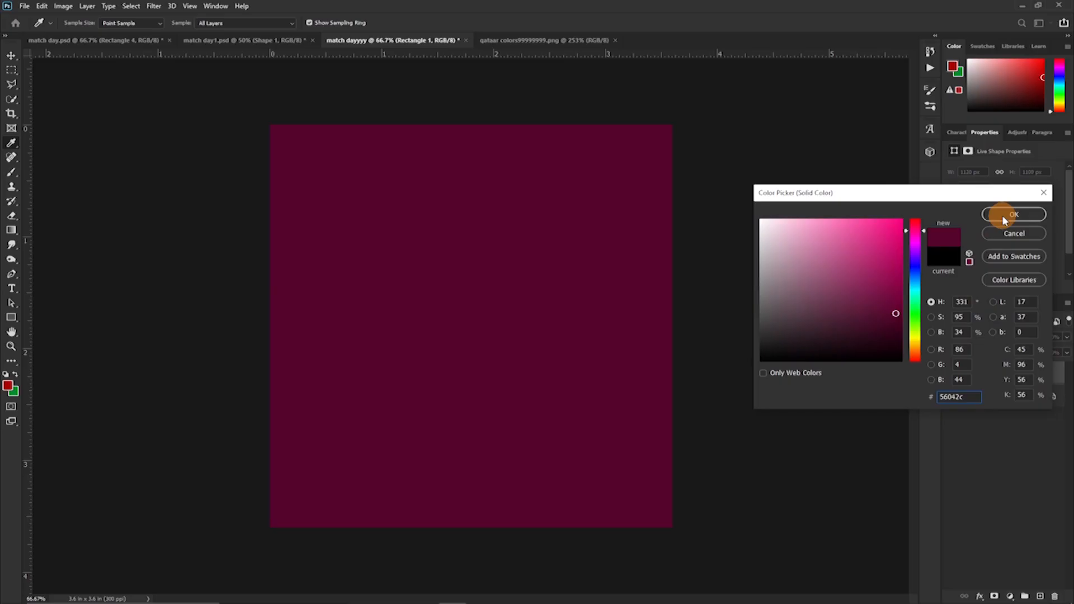
pyautogui.click(960, 66)
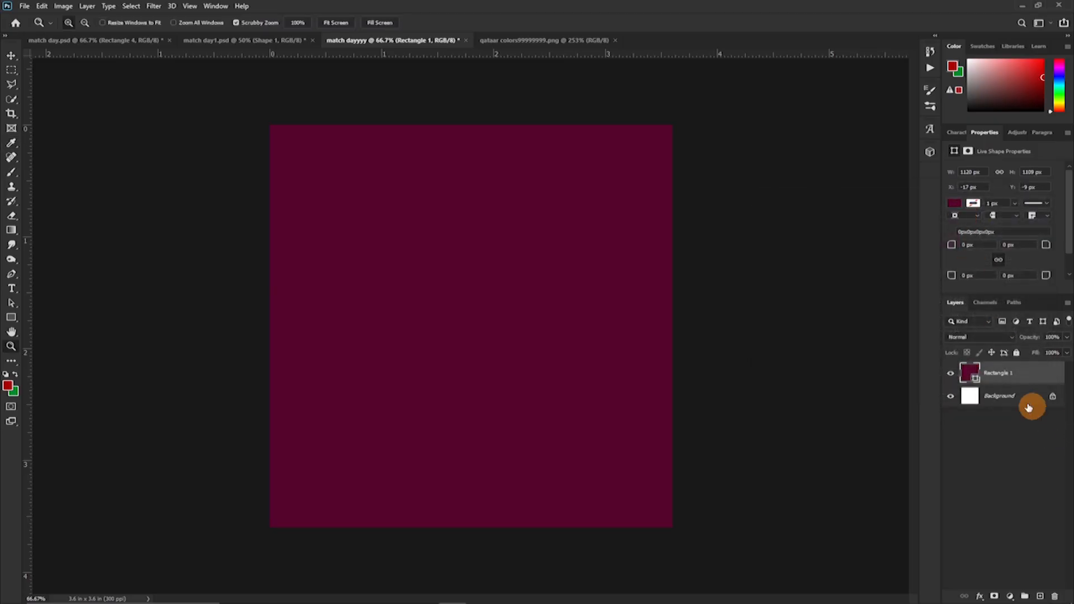
pyautogui.click(1016, 354)
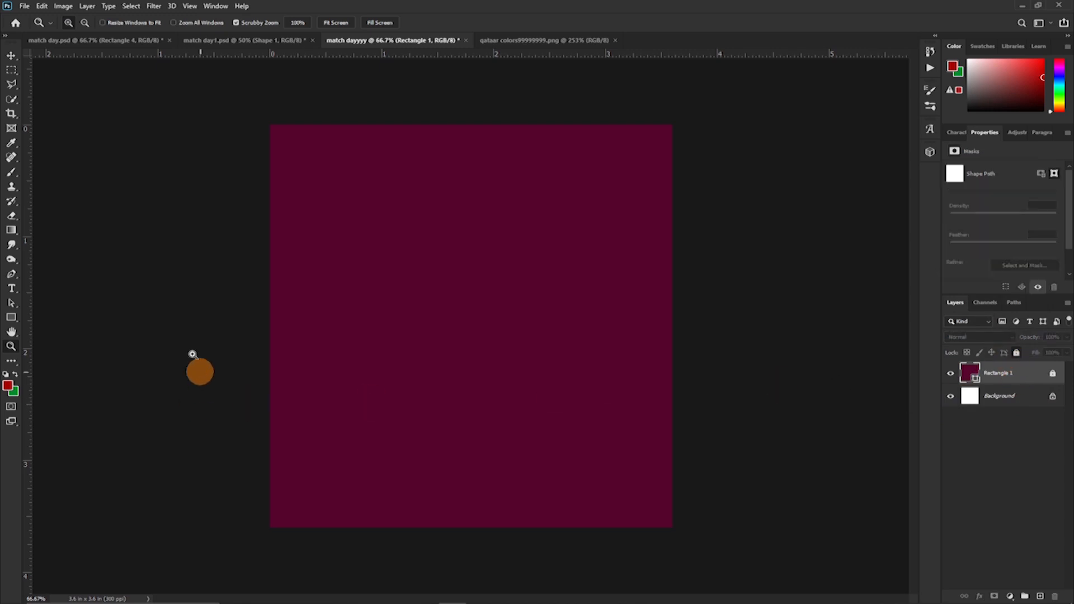
# - Add a "match day match day" text line in the upper part of the canvas
pyautogui.click(11, 288)
pyautogui.click(309, 236)
pyautogui.write('match day match day')
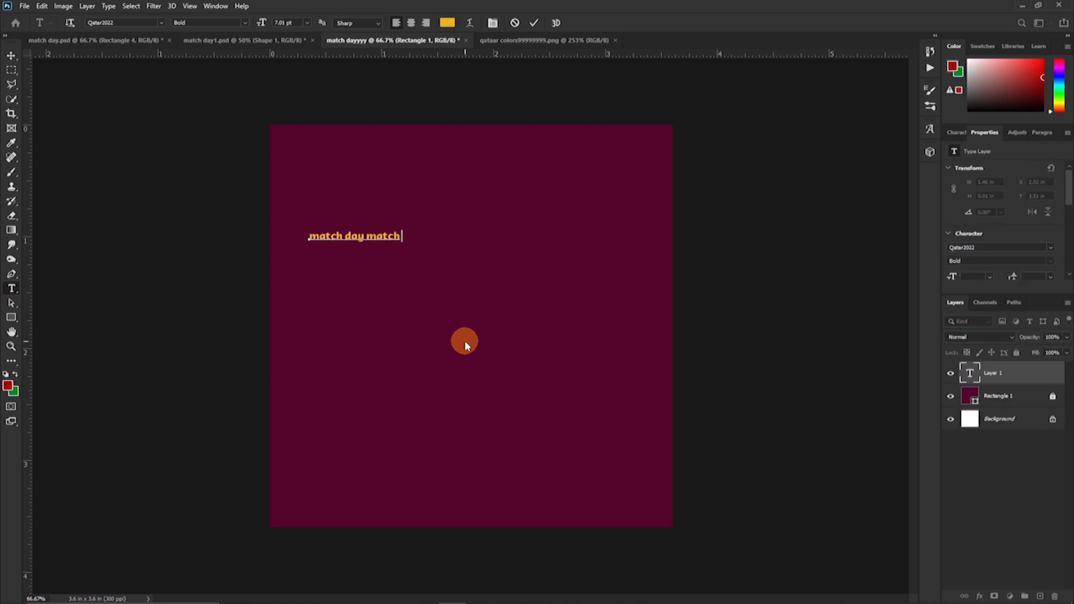
pyautogui.click(533, 22)
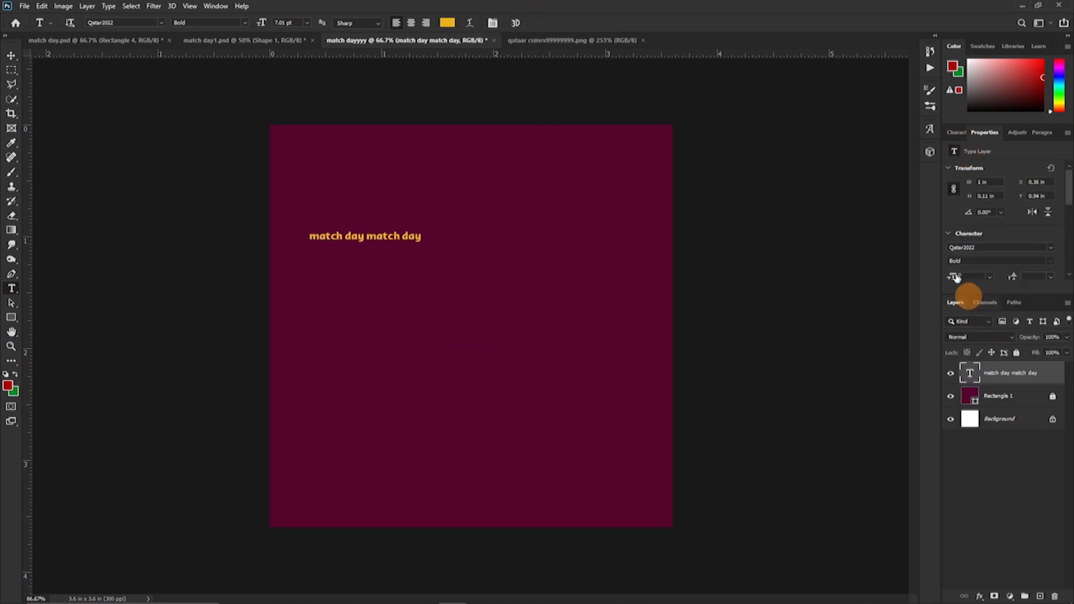
# - Change the text line's font to Long Shot
pyautogui.click(957, 133)
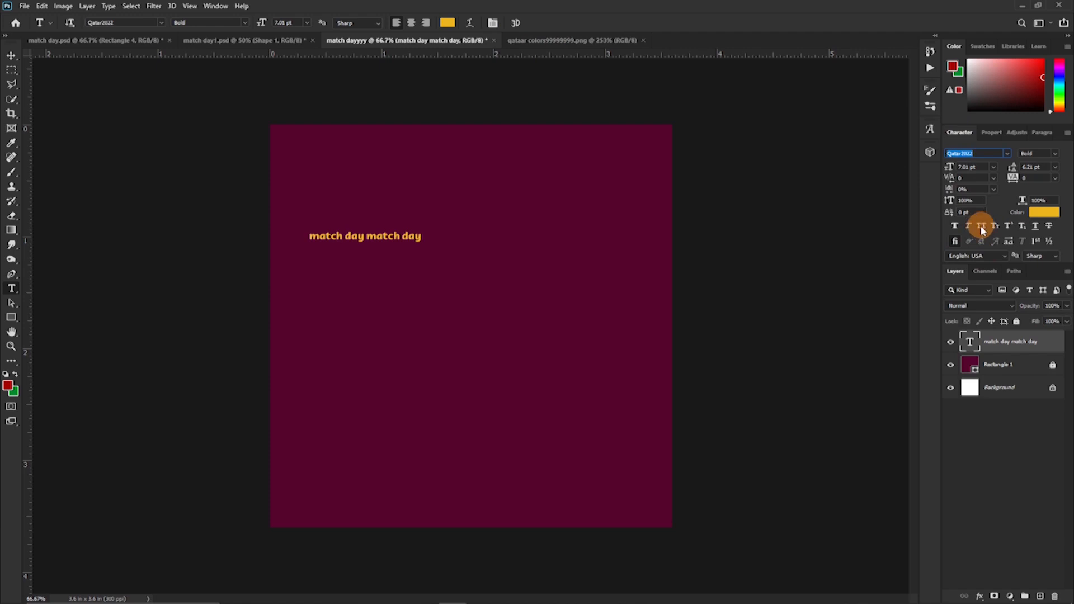
pyautogui.click(1006, 154)
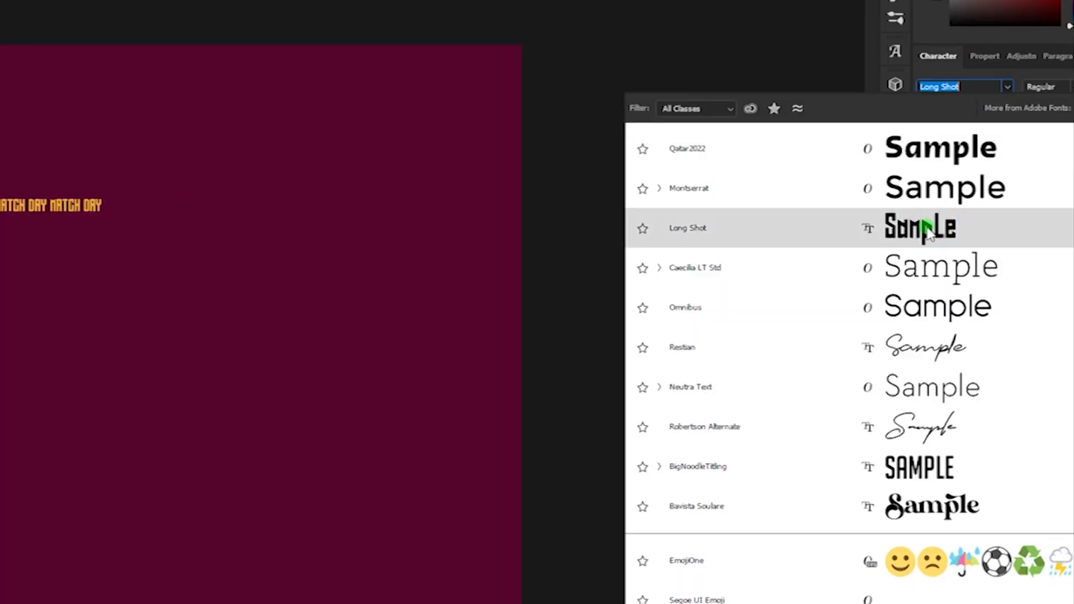
pyautogui.click(927, 232)
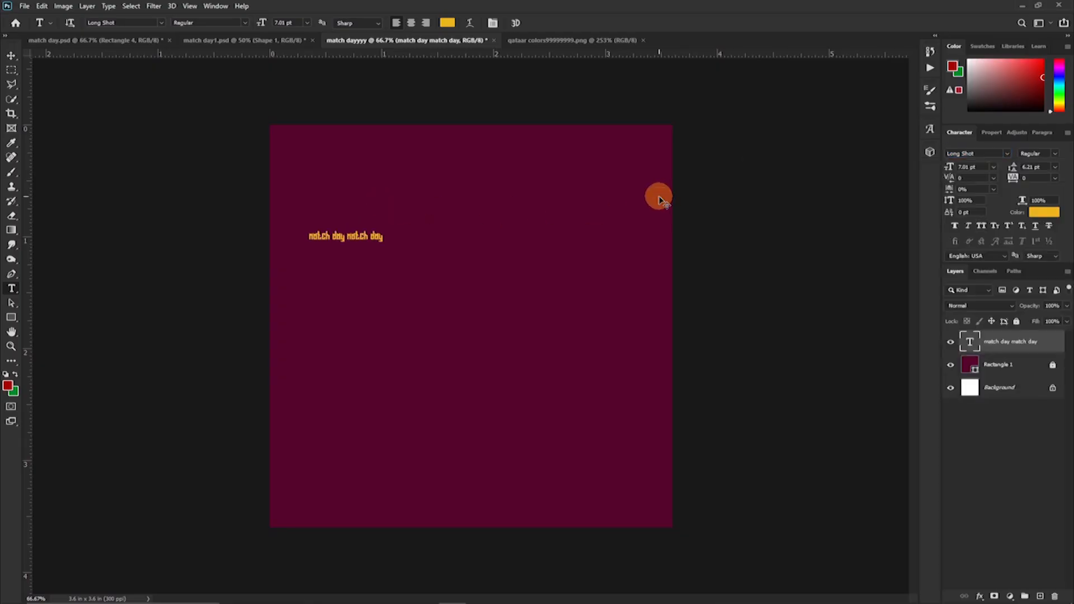
# - Enlarge the text line to about 29.86 pt and set it in all caps
pyautogui.hotkey('ctrl', 't')
pyautogui.moveTo(384, 227); pyautogui.dragTo(611, 106)
pyautogui.press('Return')
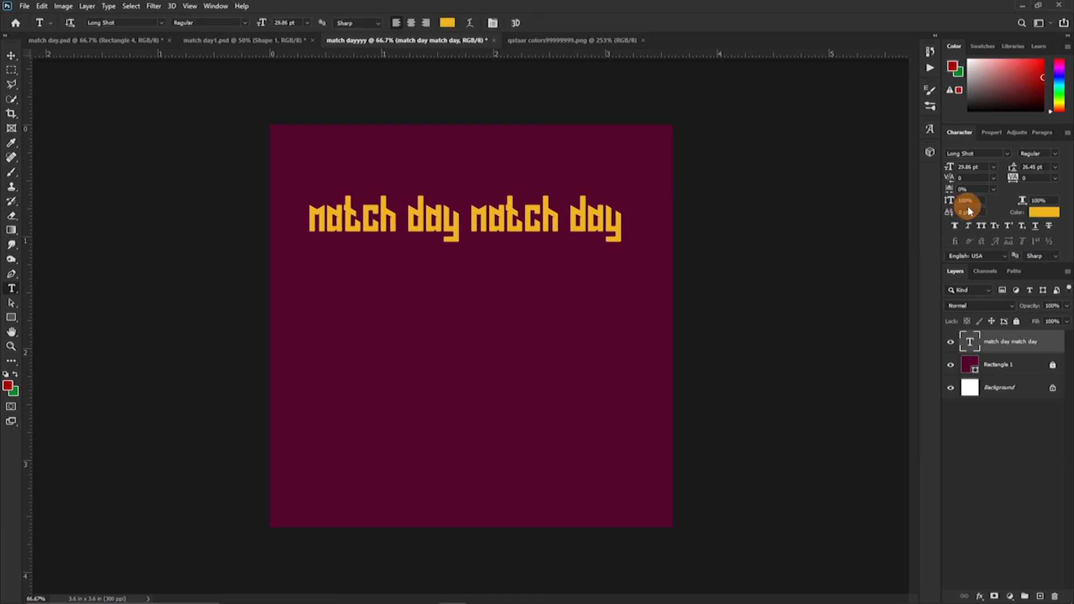
pyautogui.hotkey('ctrl', 'shift', 'k')
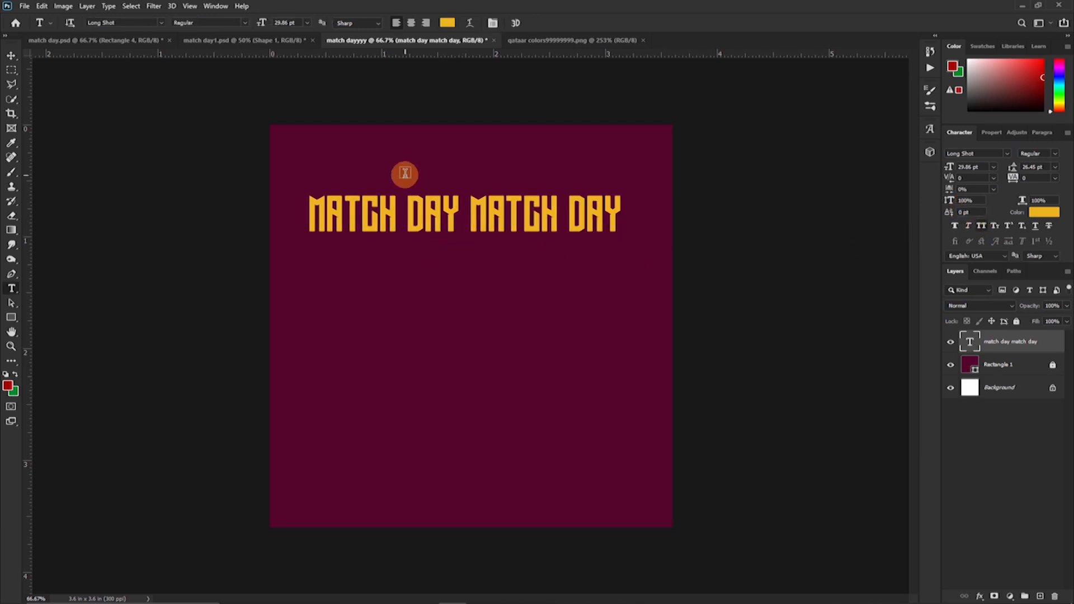
# - Copy the MATCH DAY line and repeat it in the same text layer to make eight rows
pyautogui.click(589, 214)
pyautogui.hotkey('ctrl', 'a')
pyautogui.hotkey('ctrl', 'c')
pyautogui.click(625, 213)
pyautogui.press('Return')
pyautogui.hotkey('ctrl', 'v')
pyautogui.press('Return')
pyautogui.hotkey('ctrl', 'v')
pyautogui.press('Return')
pyautogui.hotkey('ctrl', 'v')
pyautogui.click(534, 23)
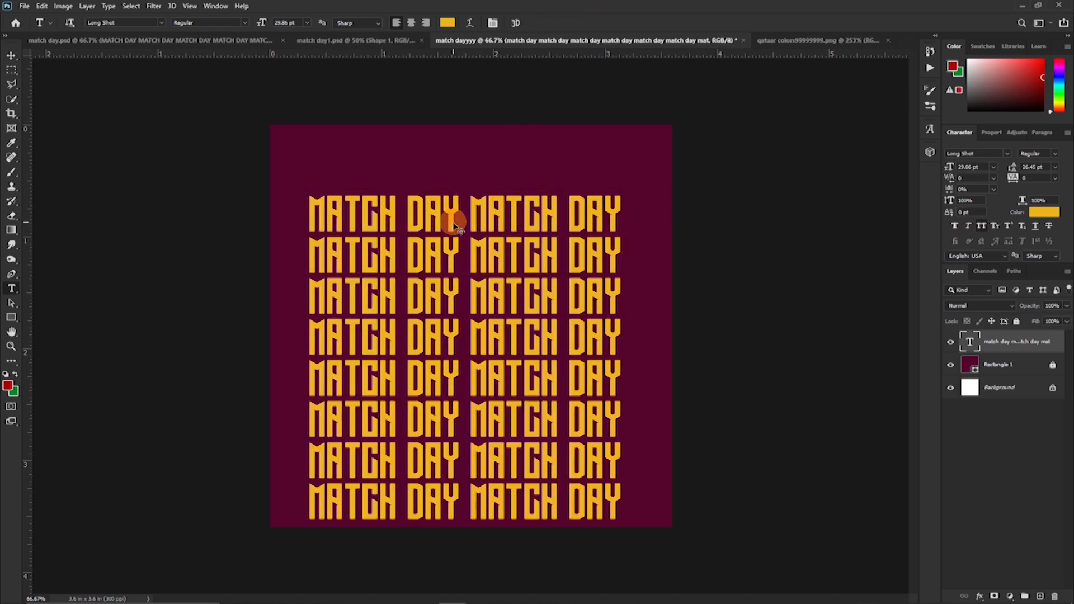
# - Scale the text block to about 166% and rotate it clockwise so its diagonal rows cover the canvas
pyautogui.hotkey('ctrl', 't')
pyautogui.moveTo(469, 187); pyautogui.dragTo(503, 88)
pyautogui.moveTo(692, 286); pyautogui.dragTo(759, 299)
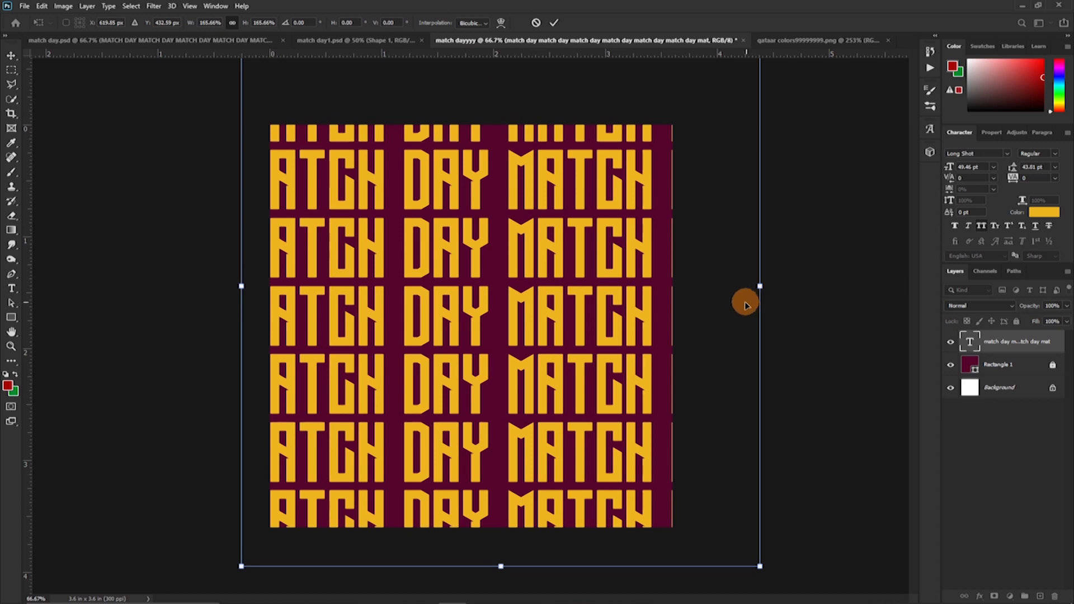
pyautogui.hotkey('ctrl', '-')
pyautogui.moveTo(682, 299); pyautogui.dragTo(734, 404)
pyautogui.moveTo(641, 353); pyautogui.dragTo(575, 399)
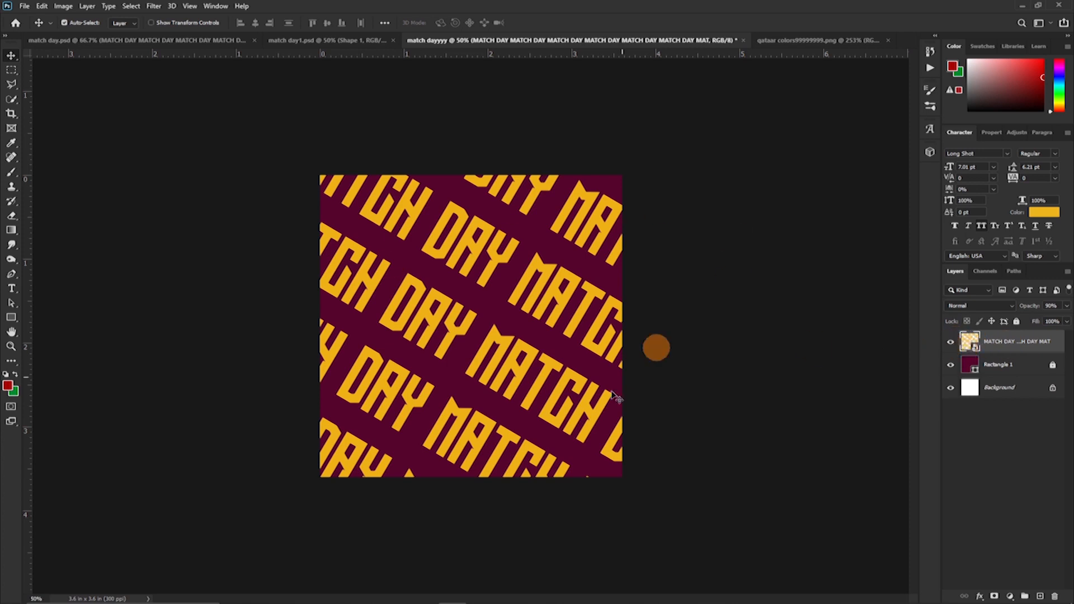
pyautogui.click(11, 288)
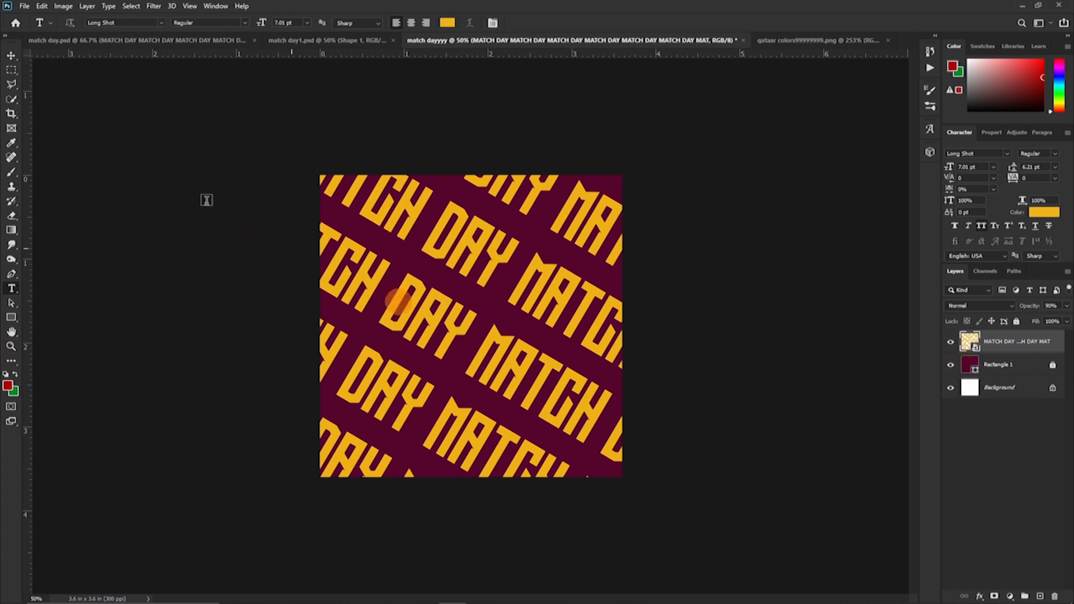
pyautogui.click(11, 56)
# - Place the plastic image from the stock pics folder into the document and stretch it to cover the canvas
pyautogui.moveTo(315, 598)
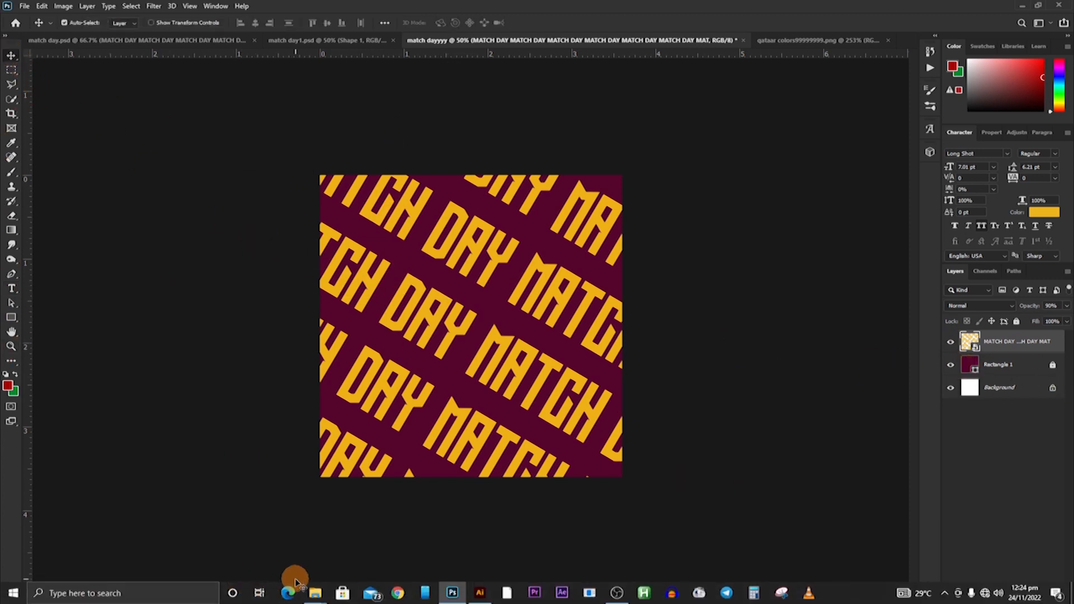
pyautogui.click(367, 517)
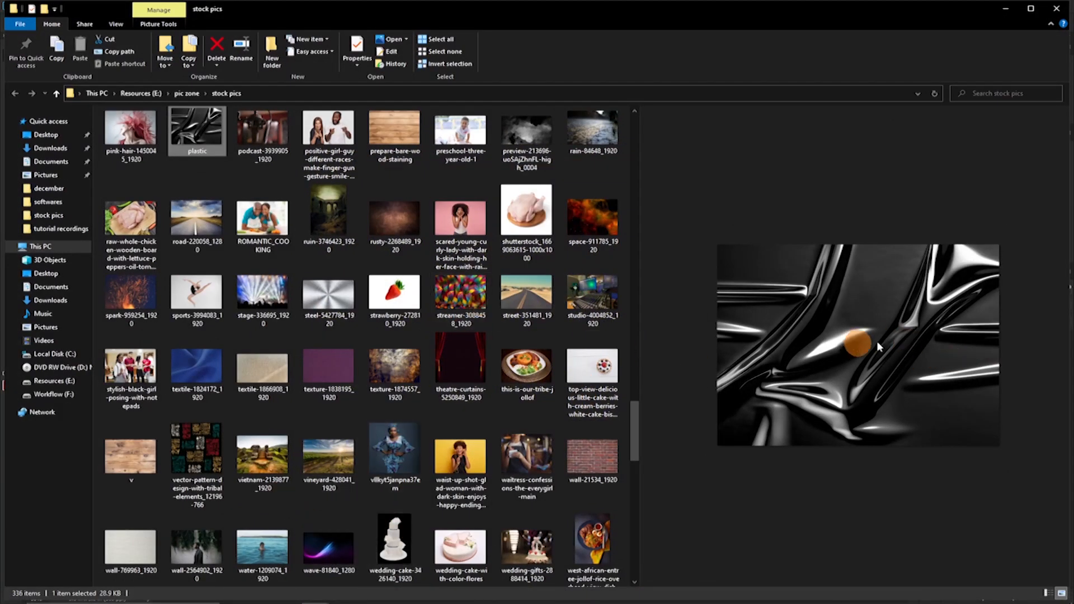
pyautogui.moveTo(188, 129); pyautogui.dragTo(437, 427)
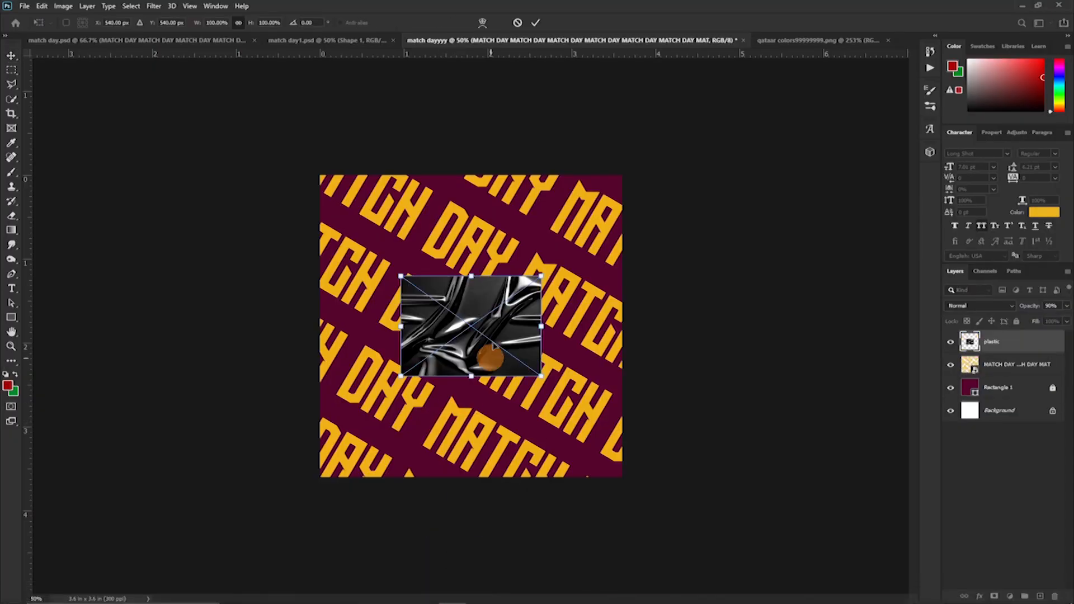
pyautogui.moveTo(472, 276); pyautogui.dragTo(471, 171)
pyautogui.moveTo(257, 326); pyautogui.dragTo(315, 326)
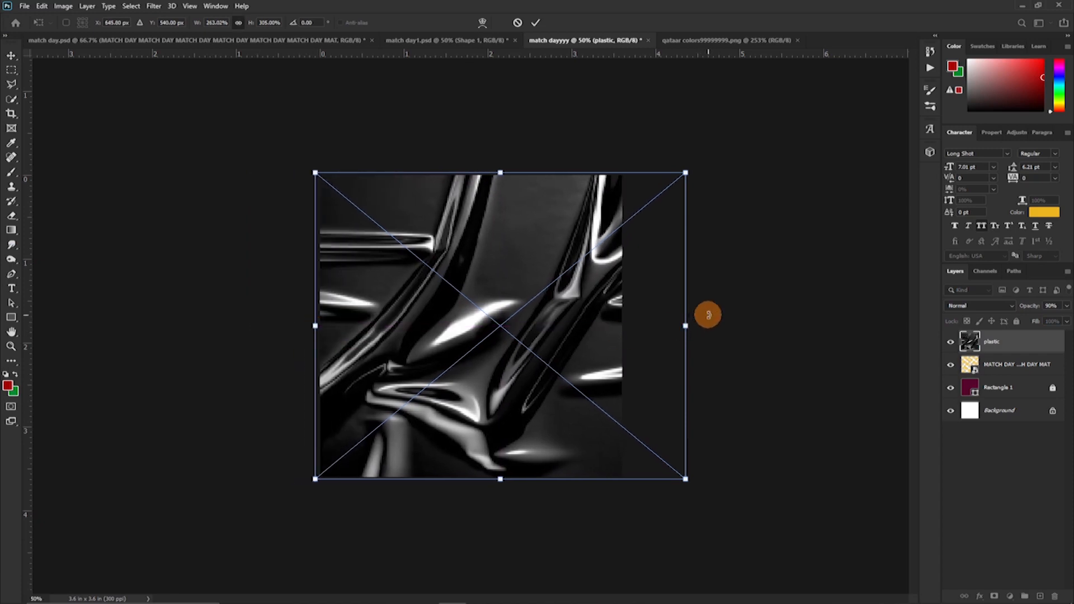
pyautogui.moveTo(690, 323); pyautogui.dragTo(631, 324)
pyautogui.press('Return')
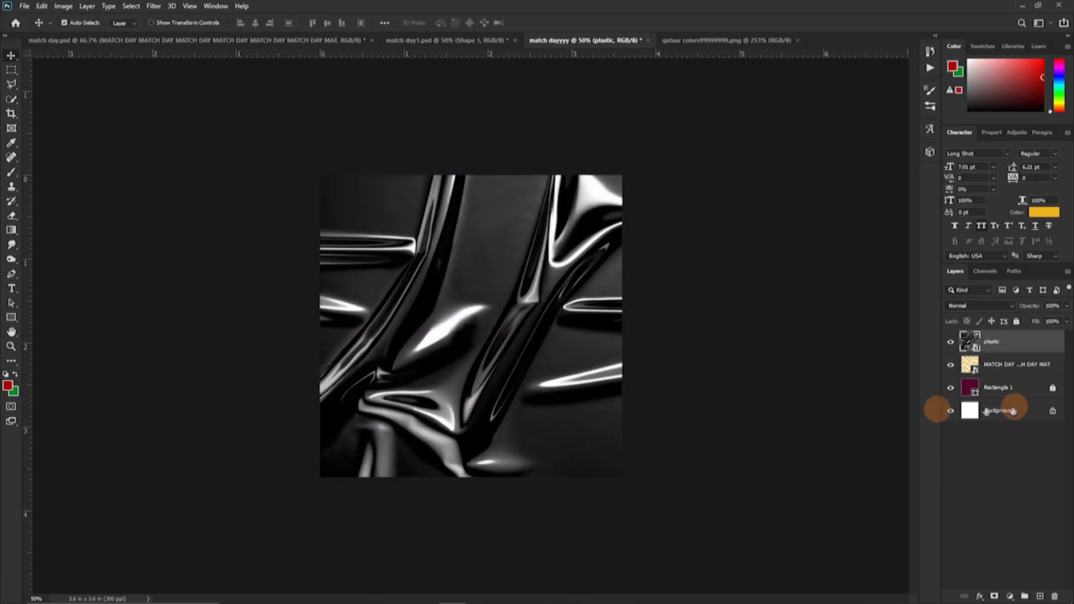
# - Set the plastic layer's blend mode to Linear Dodge (Add) and compare the design with the layer hidden and shown
pyautogui.click(1015, 341)
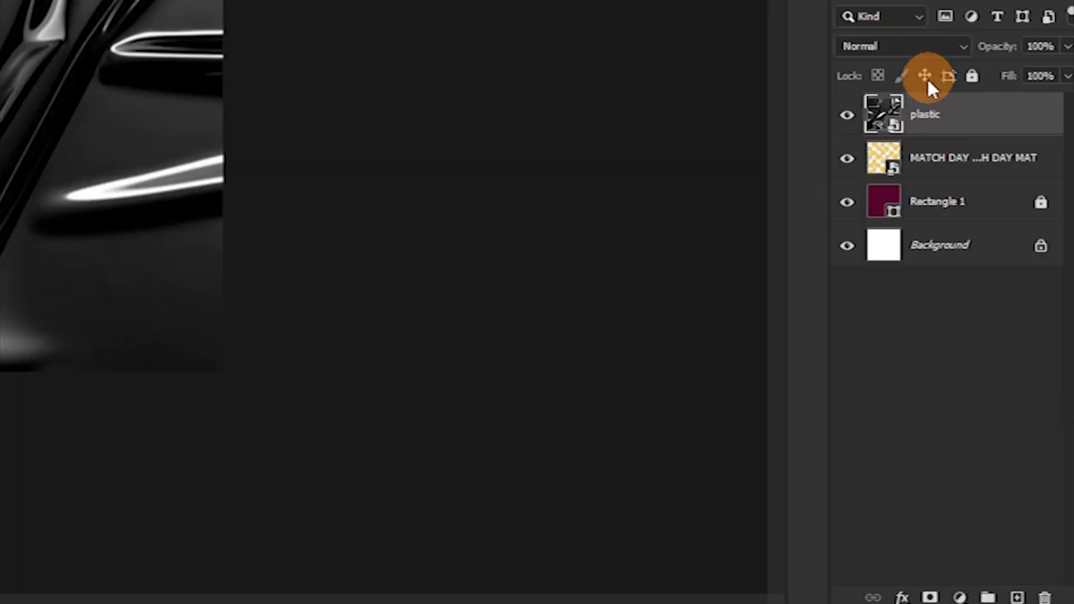
pyautogui.click(961, 44)
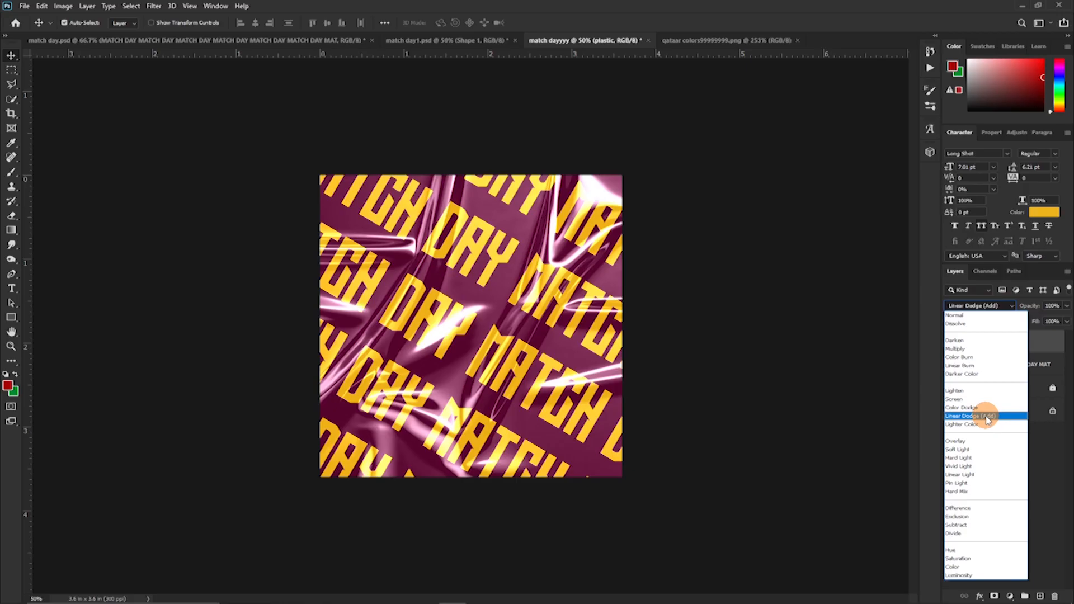
pyautogui.click(987, 417)
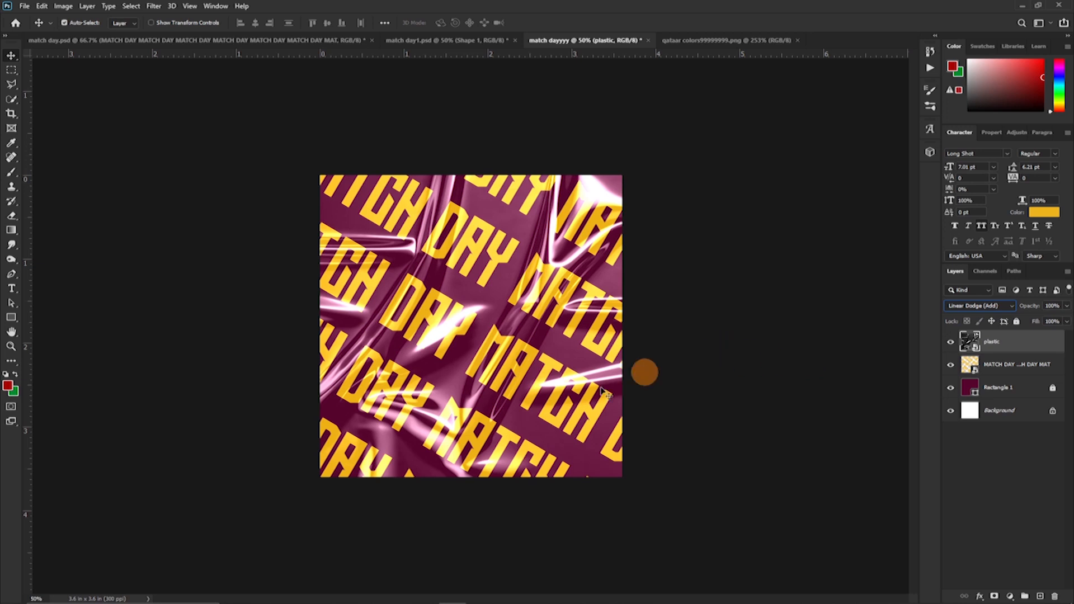
pyautogui.click(950, 342)
pyautogui.click(950, 342)
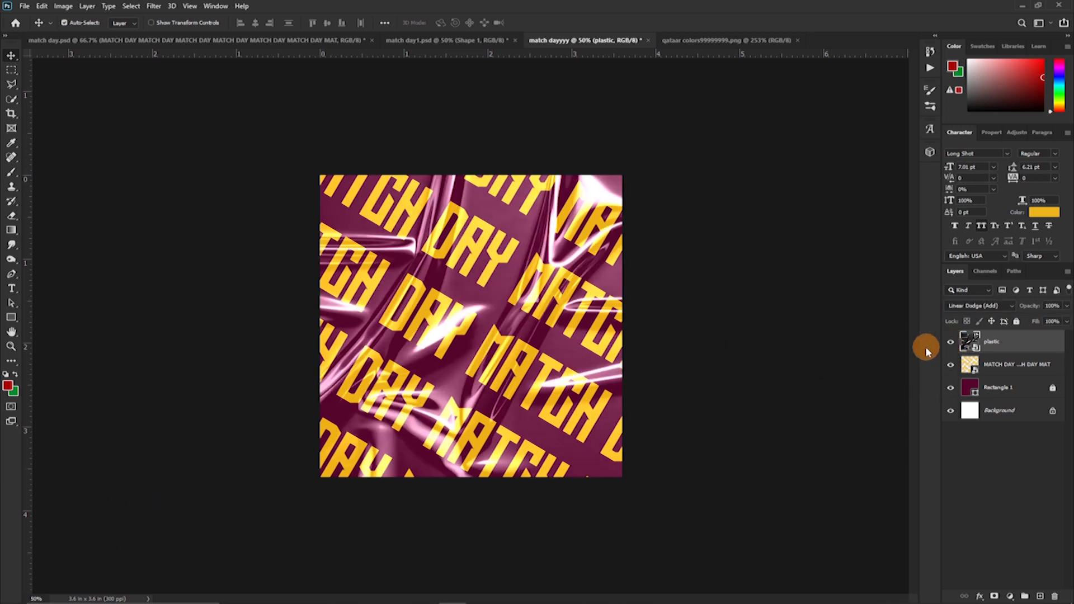
pyautogui.click(980, 312)
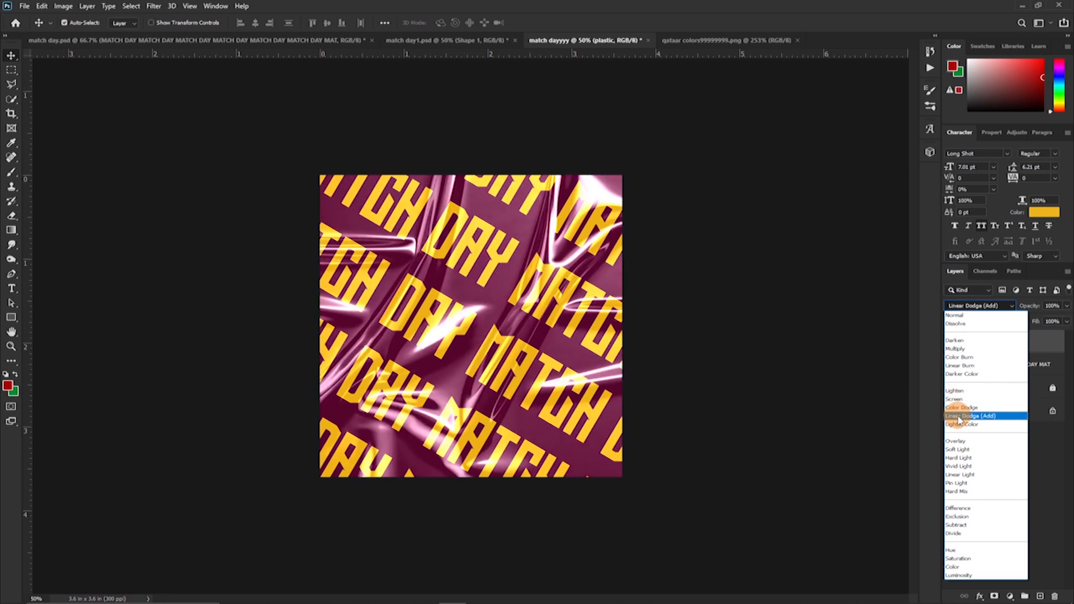
pyautogui.click(958, 417)
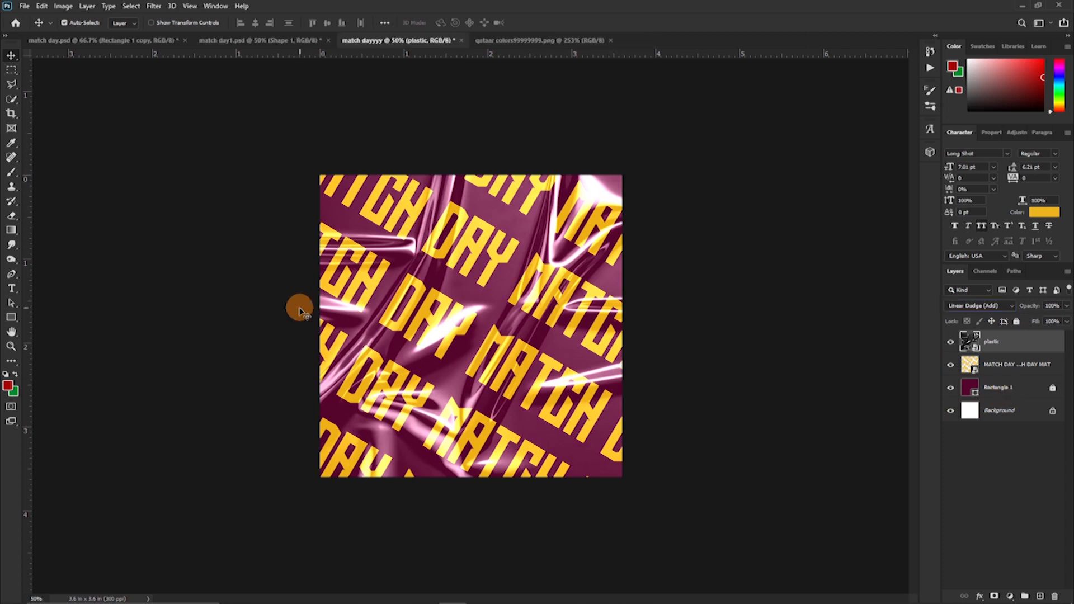
# - Draw a rectangle about 802 × 816 px over the middle of the design
pyautogui.click(13, 318)
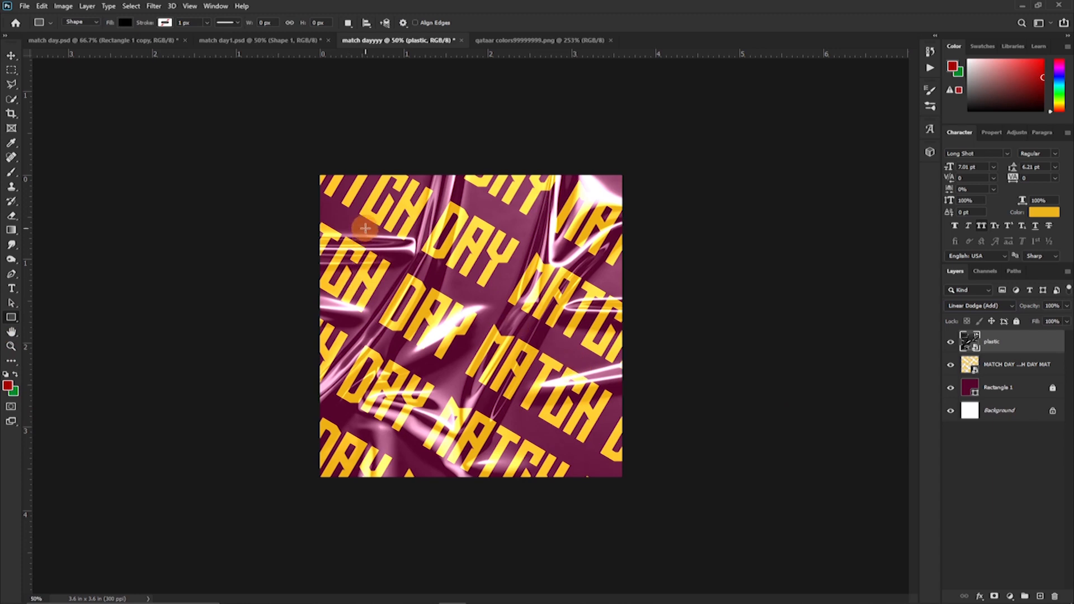
pyautogui.moveTo(365, 219); pyautogui.dragTo(590, 447)
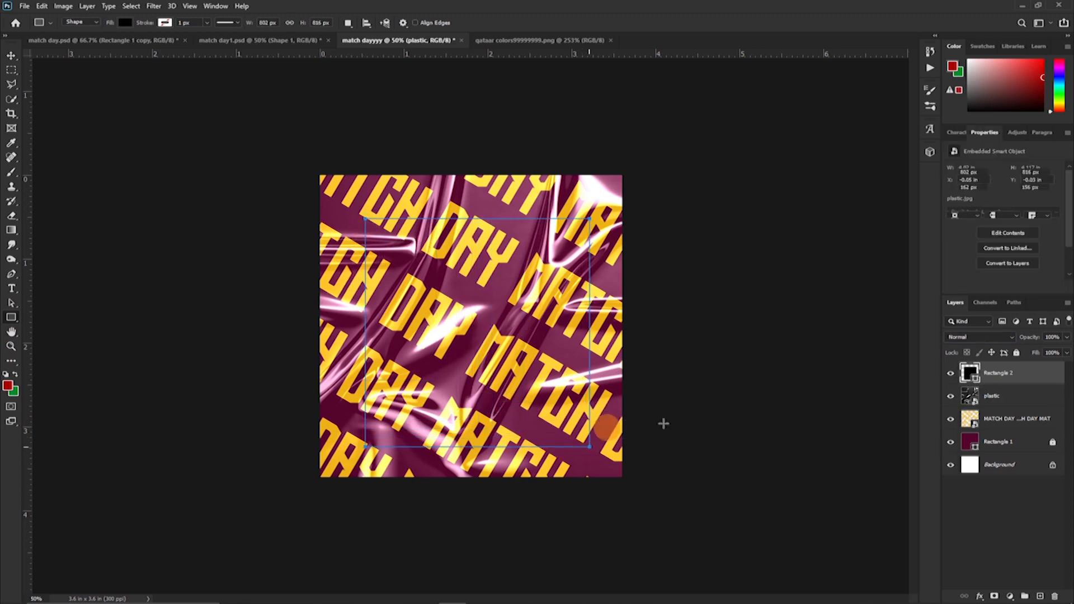
# - Fill the central rectangle with white (ffffff)
pyautogui.doubleClick(970, 375)
pyautogui.moveTo(792, 240); pyautogui.dragTo(761, 220)
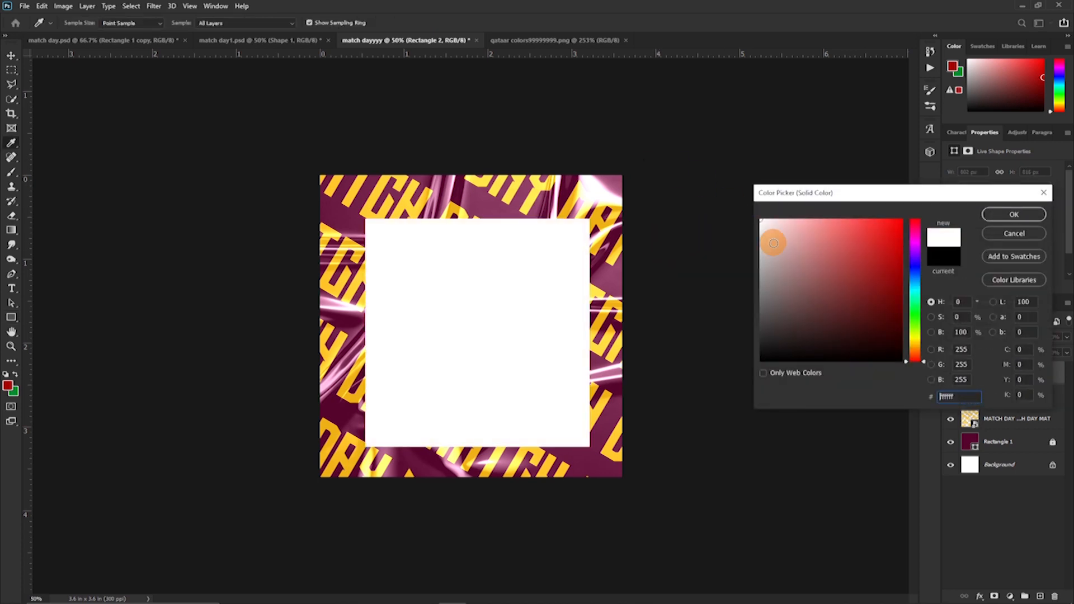
pyautogui.click(1022, 215)
# - Move the white rectangle to the middle of the canvas and align its vertical centre with the Background layer
pyautogui.press('v')
pyautogui.moveTo(480, 318); pyautogui.dragTo(476, 315)
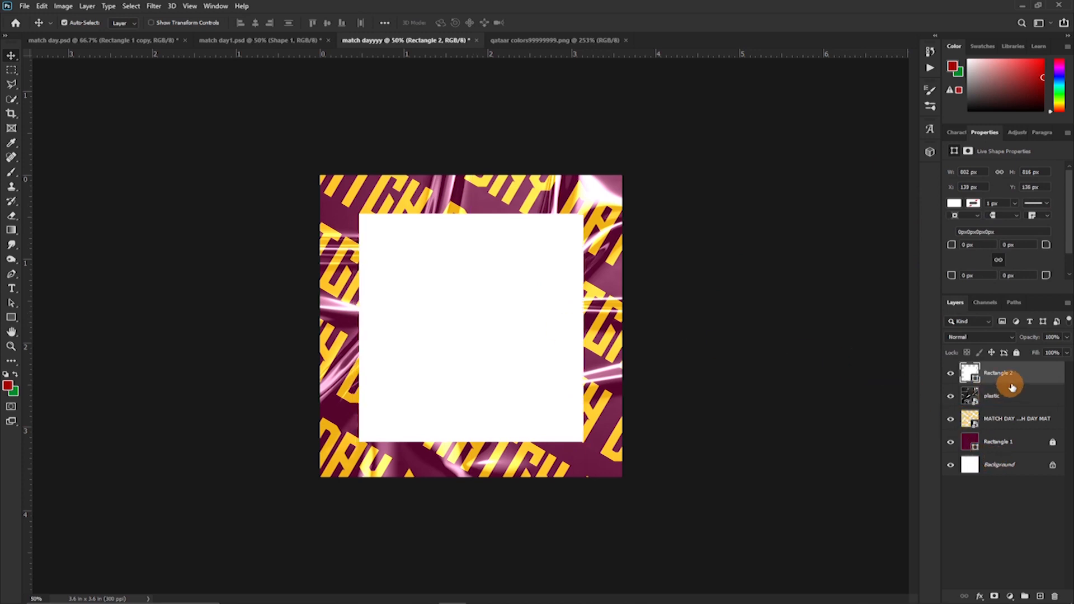
pyautogui.click(1033, 471)
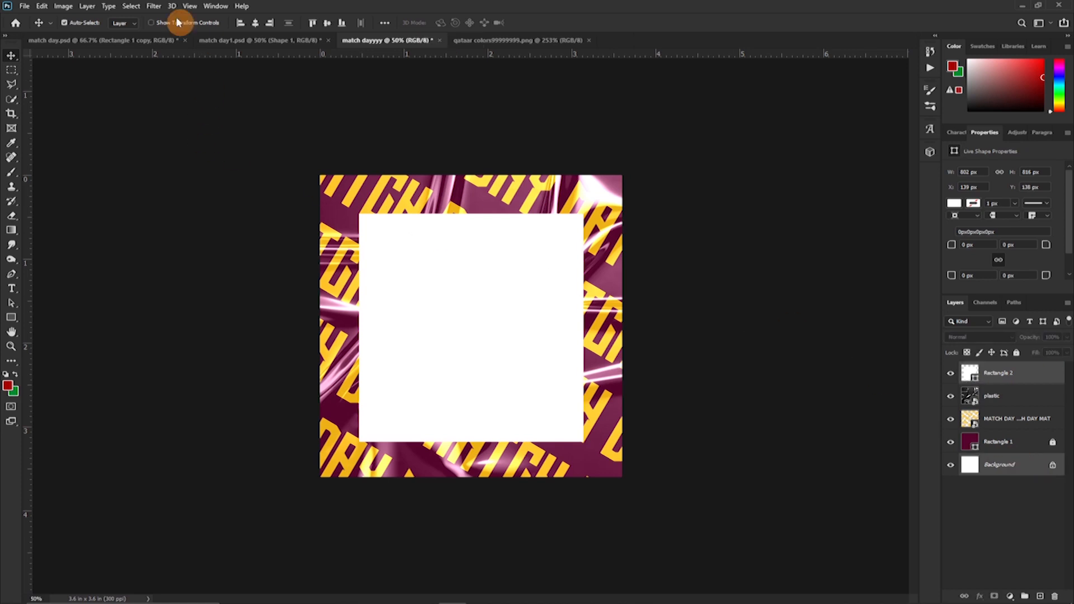
pyautogui.click(327, 24)
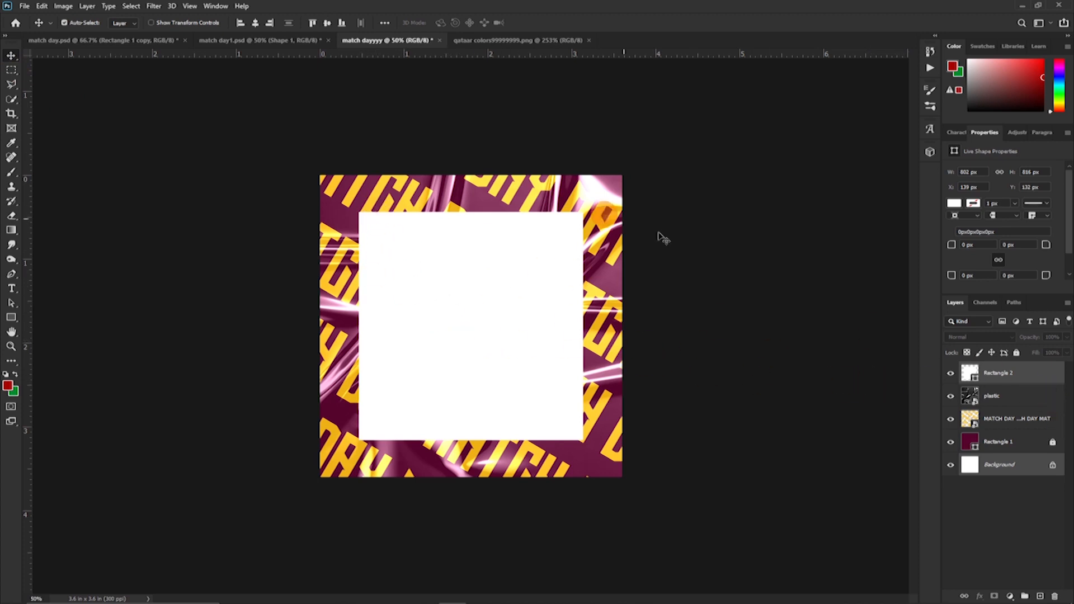
# - Add a 7 px inside stroke with a yellow-to-turquoise gradient to the white rectangle
pyautogui.click(1048, 379)
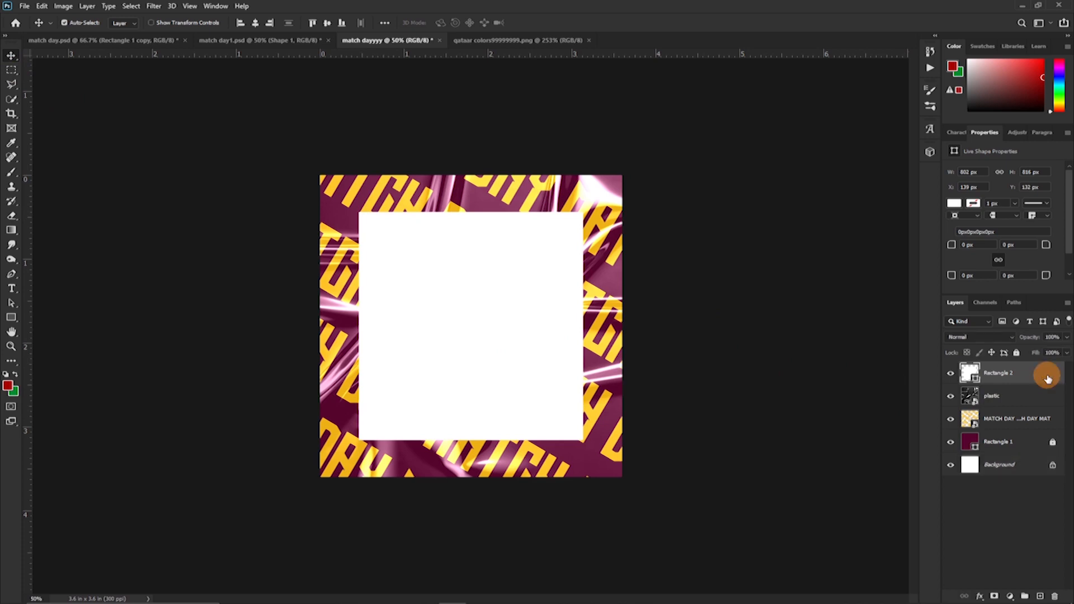
pyautogui.doubleClick(1048, 379)
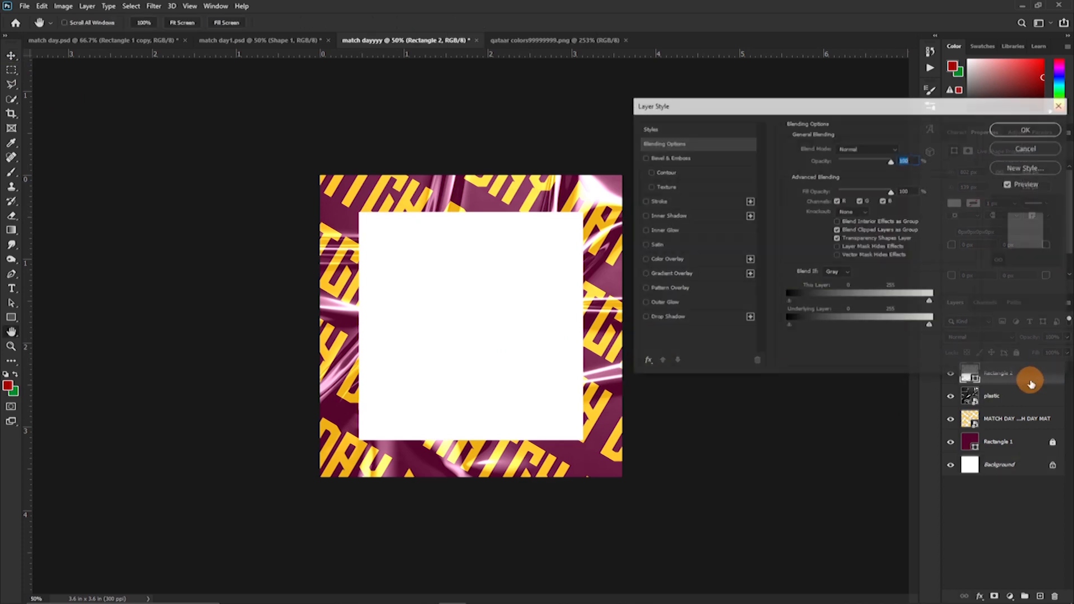
pyautogui.click(645, 203)
pyautogui.click(666, 202)
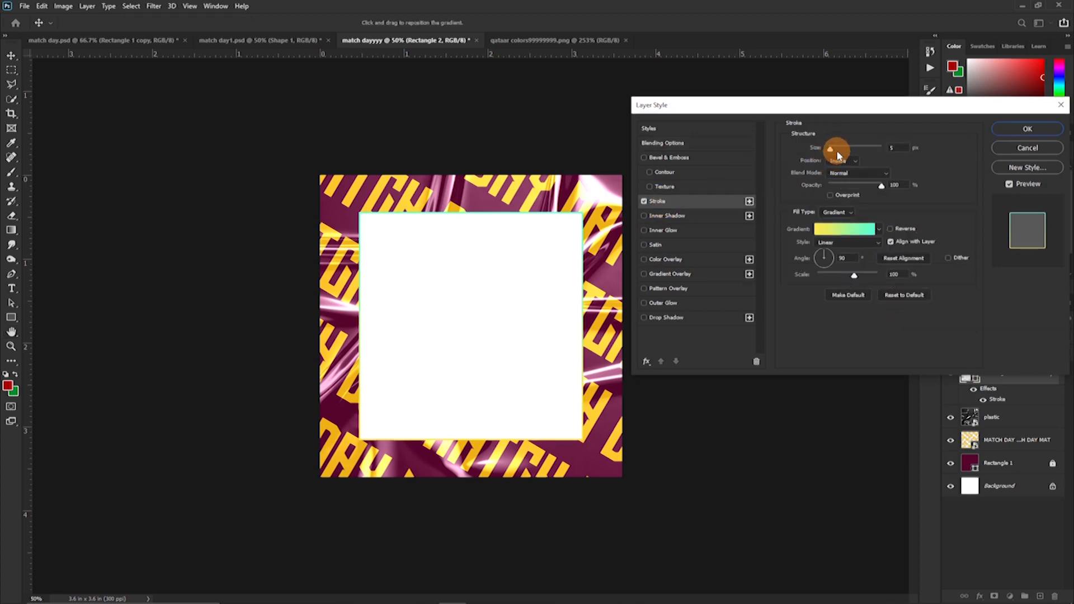
pyautogui.hotkey('ctrl', '+')
pyautogui.hotkey('ctrl', '+')
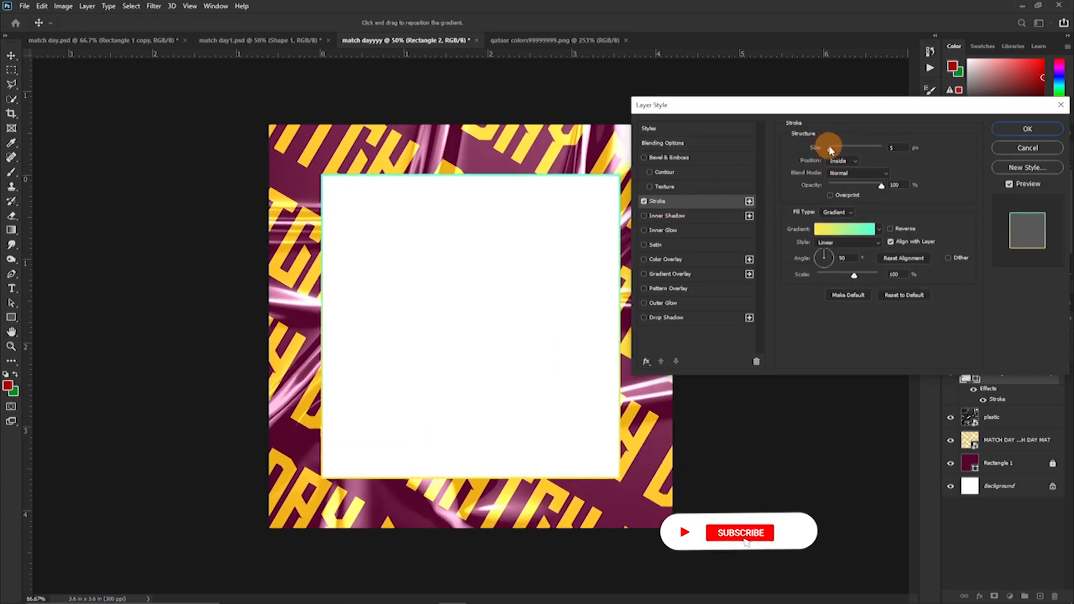
pyautogui.moveTo(830, 152); pyautogui.dragTo(833, 152)
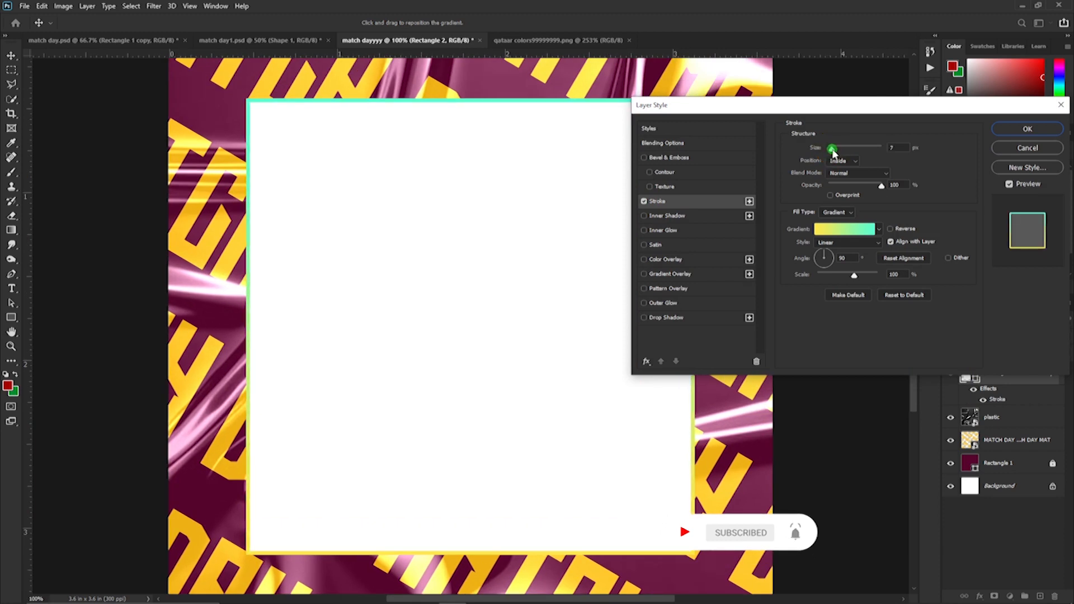
pyautogui.click(1027, 129)
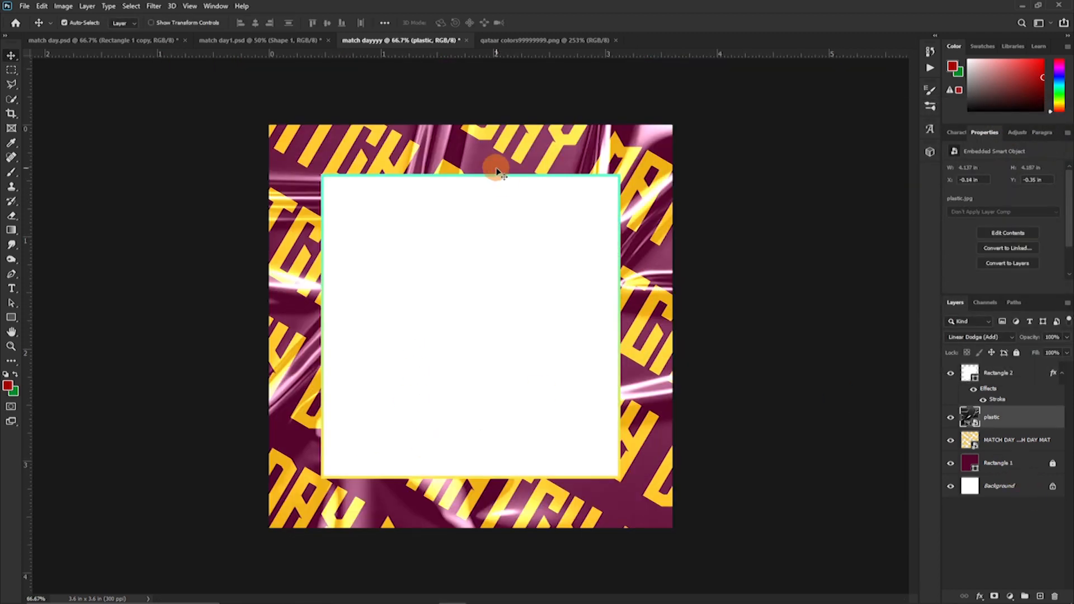
# - Group all layers from Rectangle 1 up to Rectangle 2 and name the group bckgrnd
pyautogui.click(1008, 464)
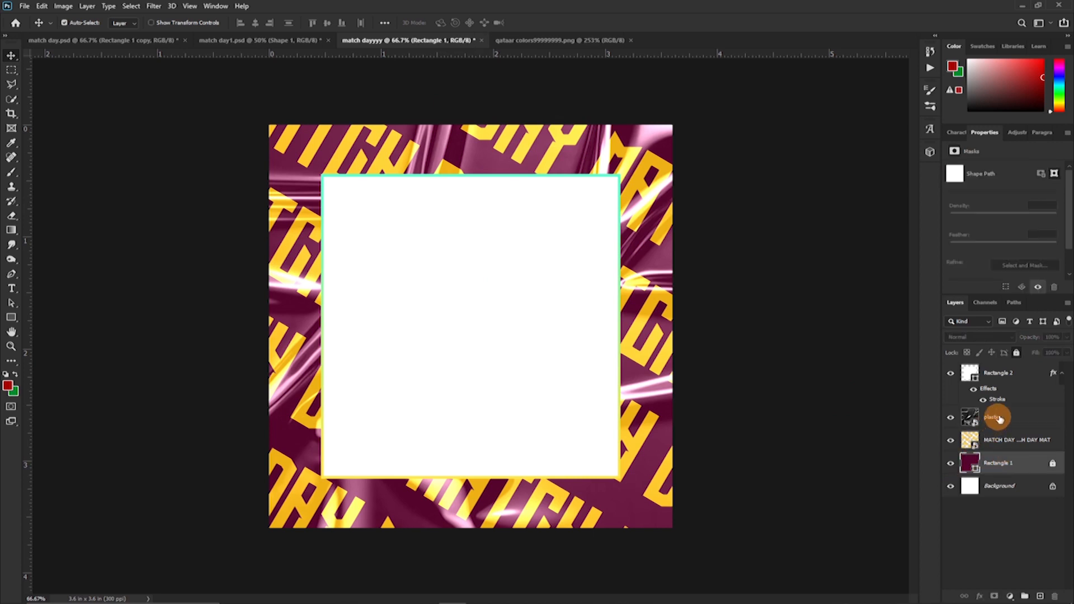
pyautogui.click(1010, 385)
pyautogui.hotkey('ctrl', 'g')
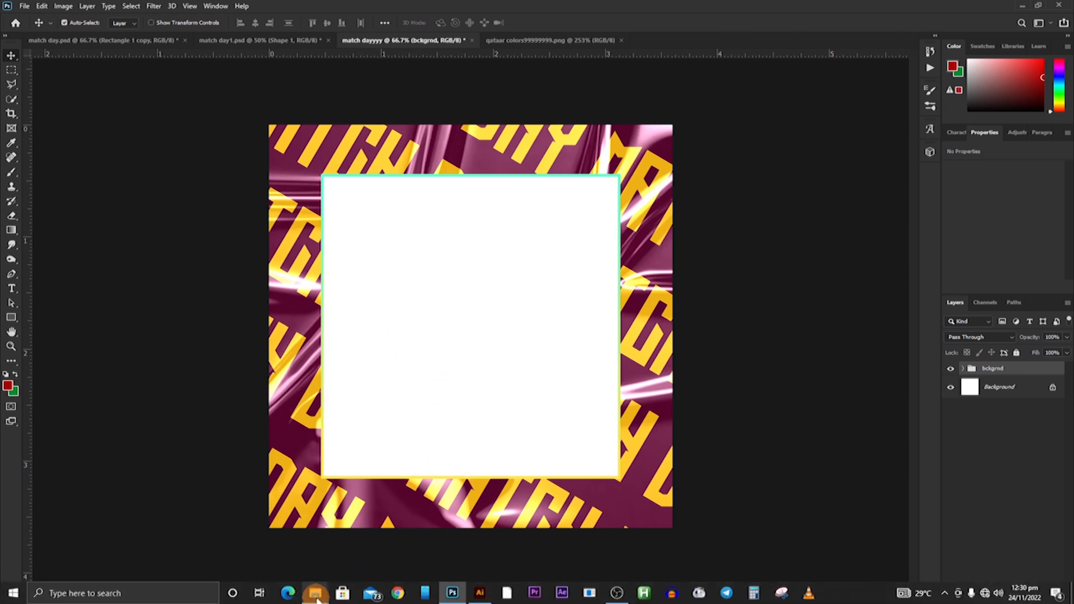
# - Place the tp image of the Ghana player into the document and move it to the right side of the canvas
pyautogui.click(408, 592)
pyautogui.scroll(-15, 393, 410)
pyautogui.moveTo(263, 438); pyautogui.dragTo(576, 331)
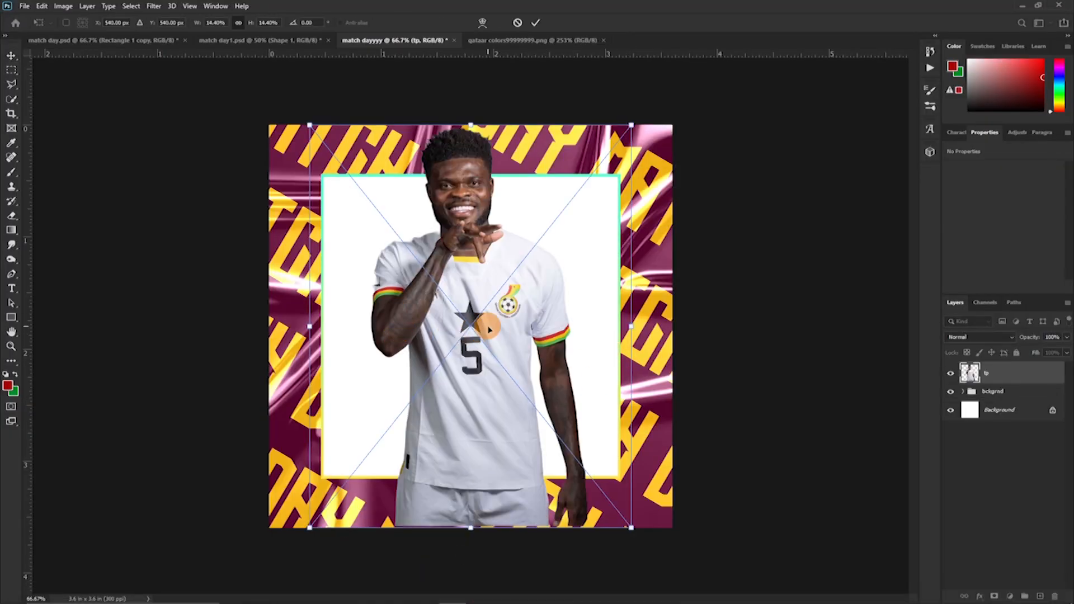
pyautogui.moveTo(481, 336); pyautogui.dragTo(643, 320)
pyautogui.click(536, 22)
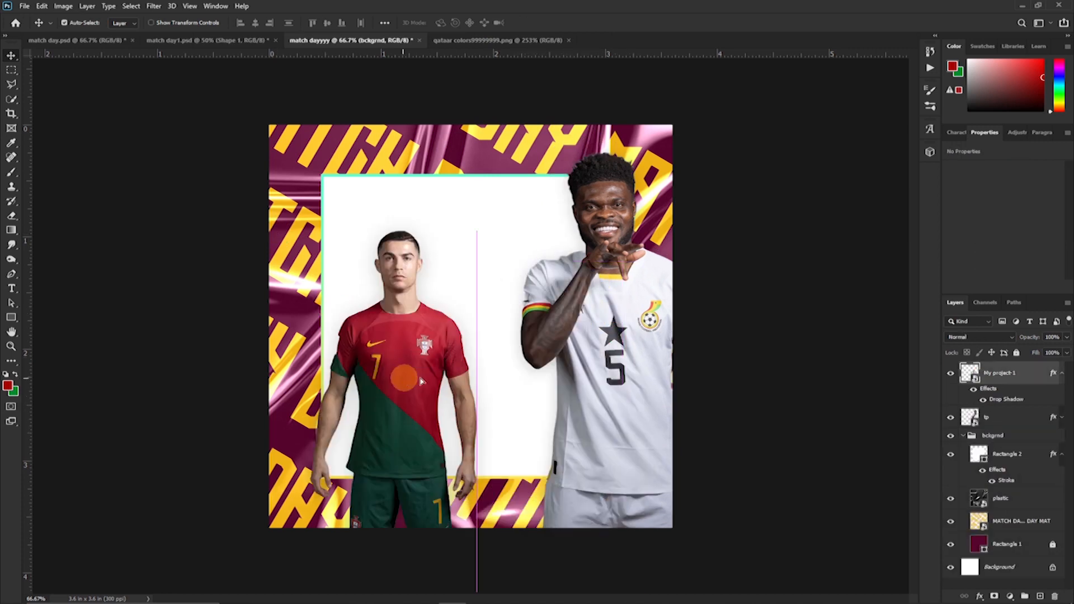
# - Undo the trial moves of the two player images
pyautogui.click(516, 391)
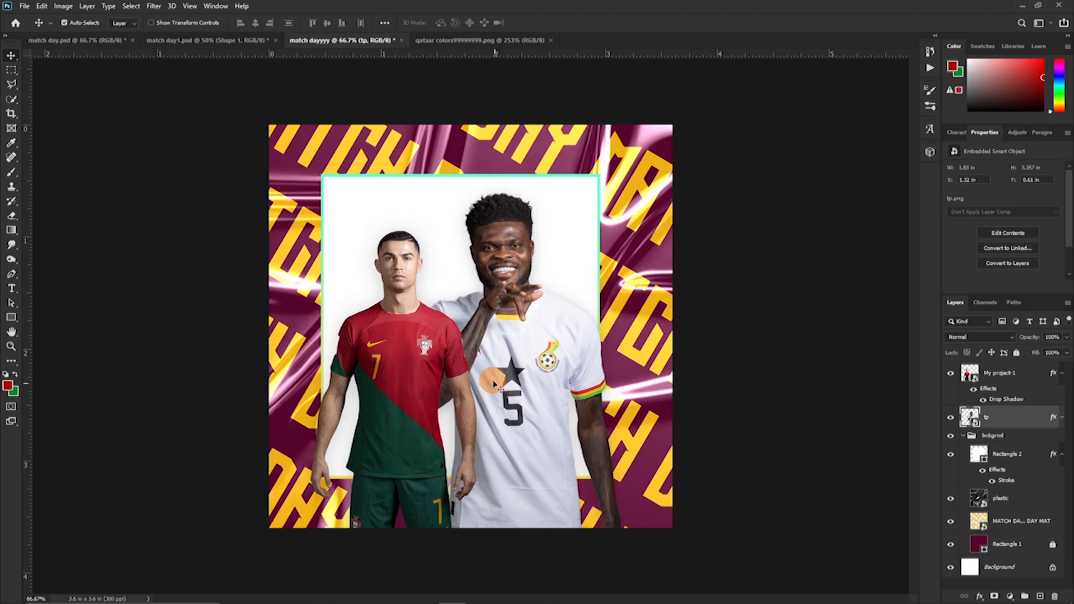
pyautogui.hotkey('ctrl', 'z')
pyautogui.hotkey('ctrl', 'z')
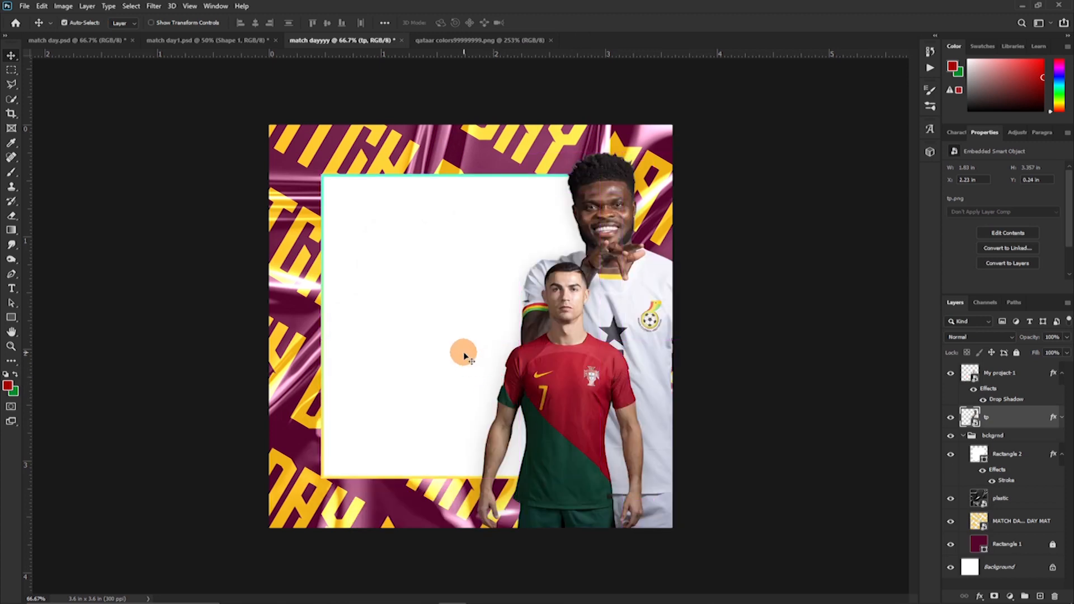
# - Collapse the background group, group the two player layers and name the new group players
pyautogui.click(968, 437)
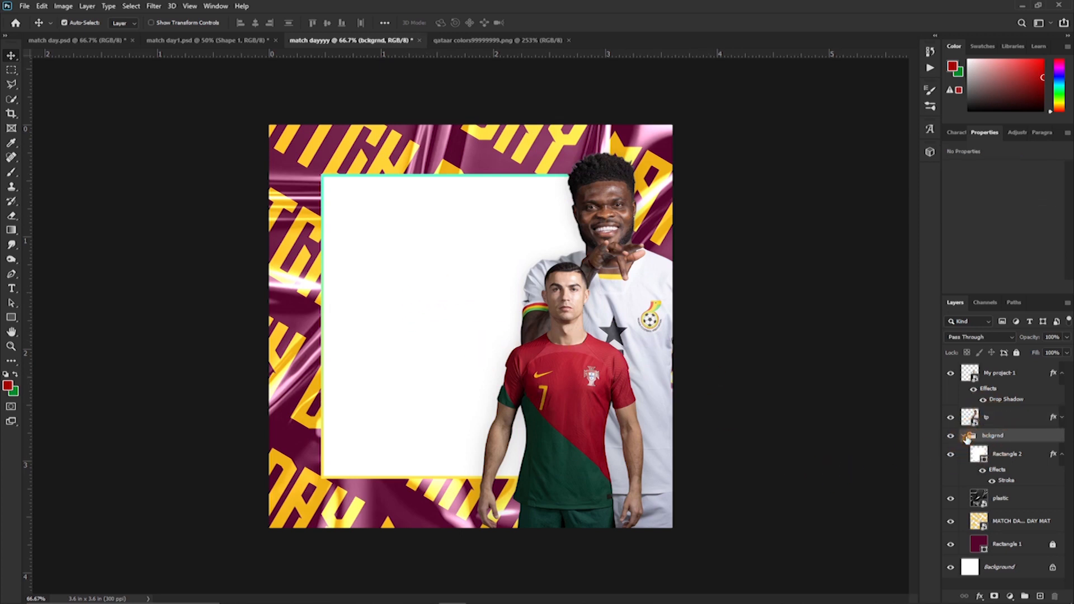
pyautogui.click(964, 437)
pyautogui.click(997, 418)
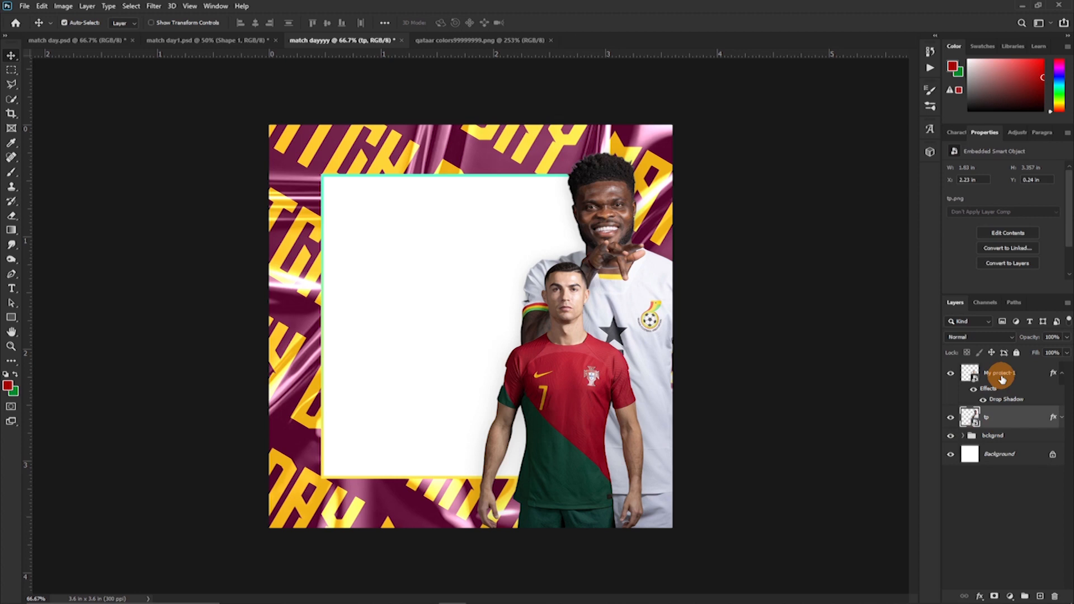
pyautogui.keyDown('ctrl'); pyautogui.click(1002, 375); pyautogui.keyUp('ctrl')
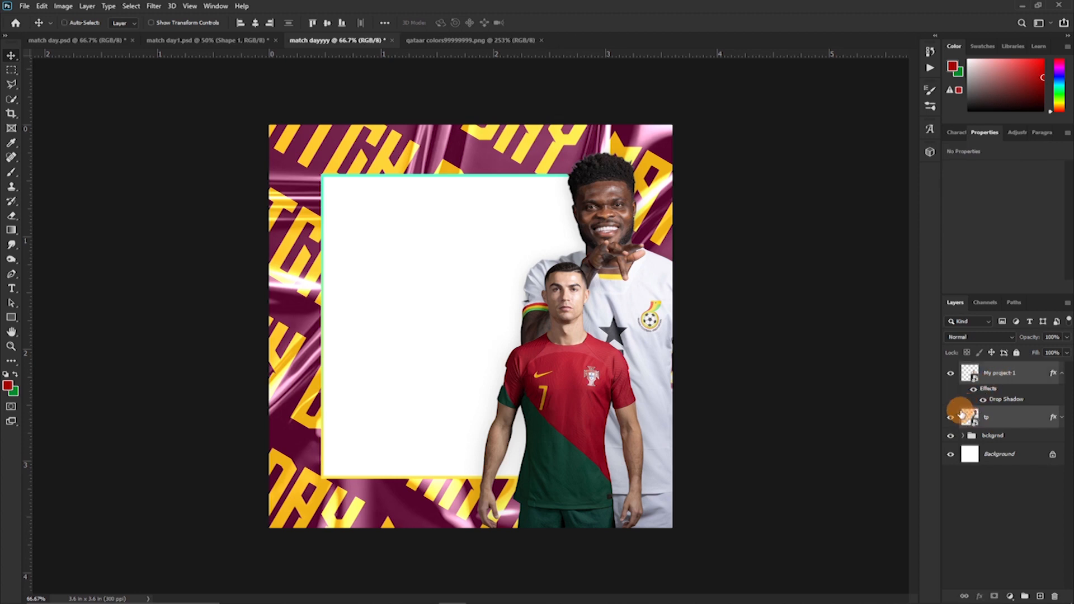
pyautogui.hotkey('ctrl', 'g')
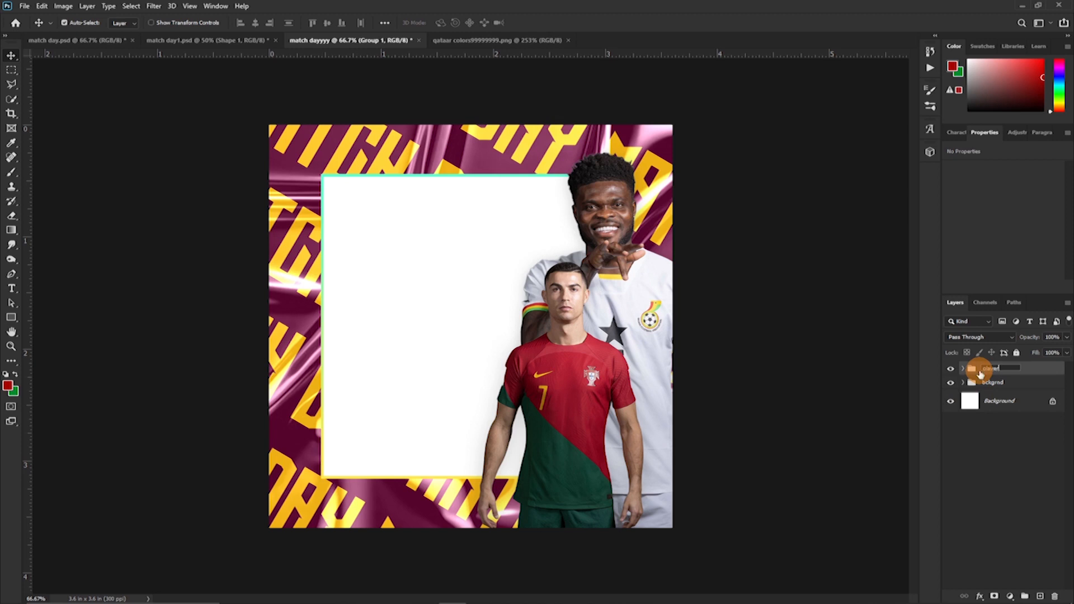
pyautogui.press('Return')
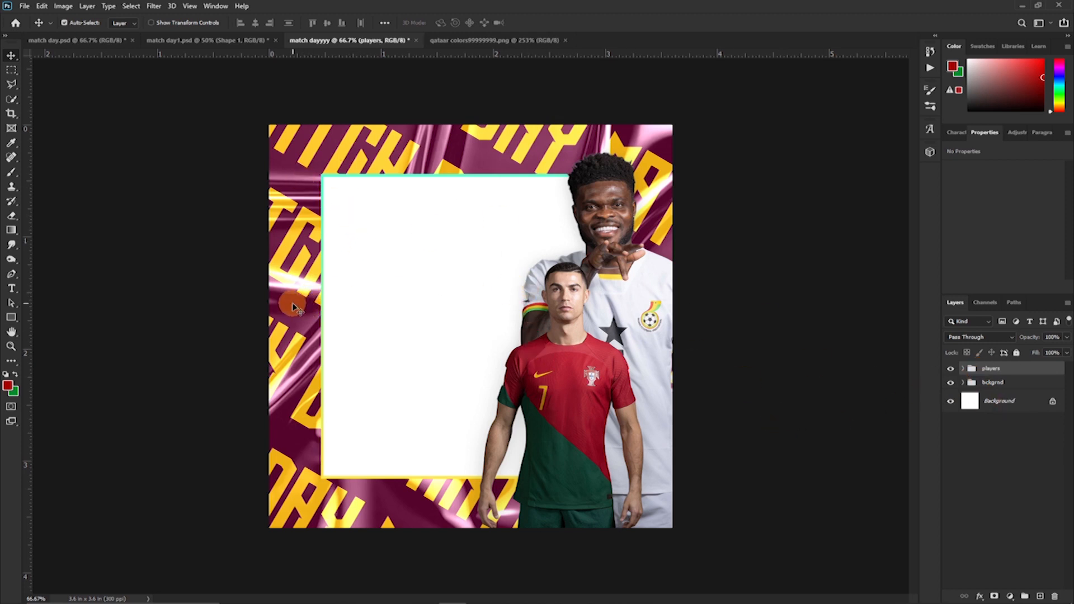
# - Add the text "match day" in the upper left of the white frame, split over two lines
pyautogui.press('t')
pyautogui.click(341, 218)
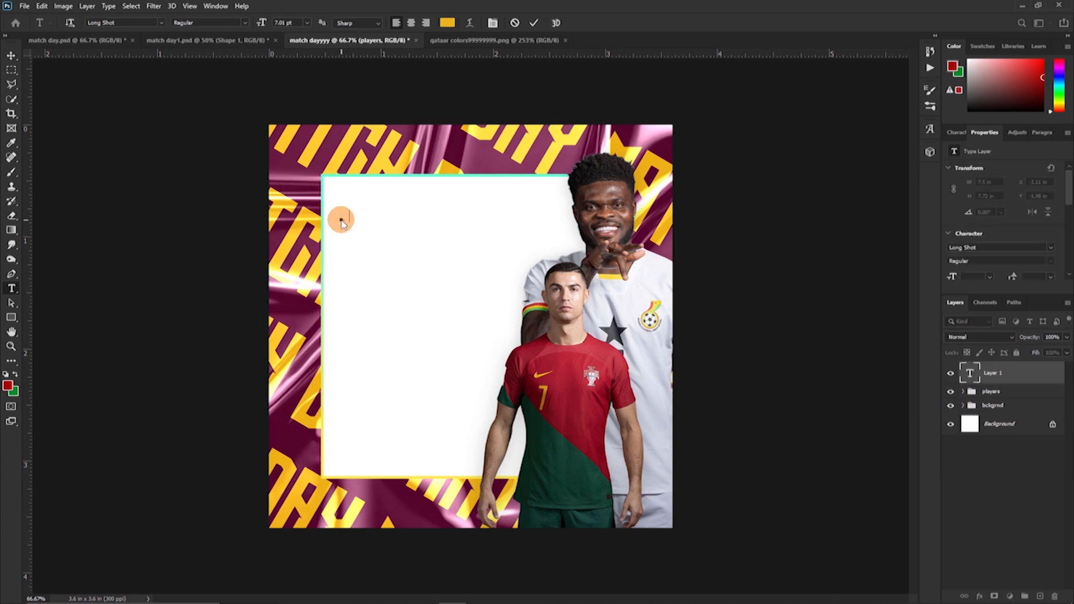
pyautogui.write('matchx day')
pyautogui.click(366, 219)
pyautogui.press('Return')
pyautogui.click(534, 23)
# - Enlarge the match day text to about 50.66 pt and position it in the upper left of the white frame
pyautogui.hotkey('ctrl', 't')
pyautogui.moveTo(362, 232); pyautogui.dragTo(491, 365)
pyautogui.moveTo(430, 262); pyautogui.dragTo(468, 228)
pyautogui.press('Return')
pyautogui.write('h')
pyautogui.click(415, 380)
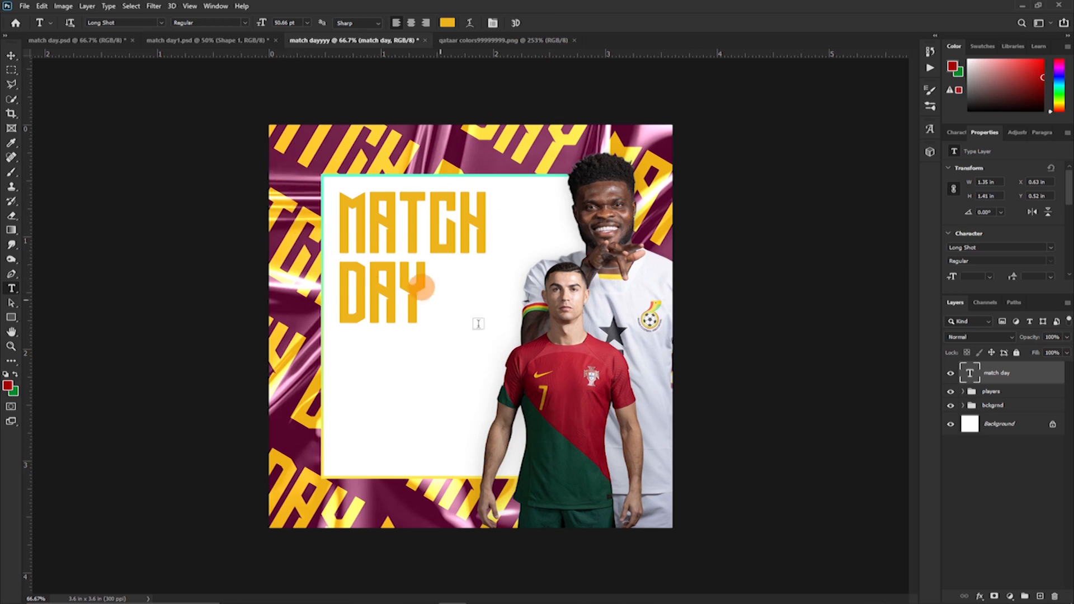
# - Look up the maroon in the Qatar colour scheme image and set the match day text colour to 56042c
pyautogui.click(484, 41)
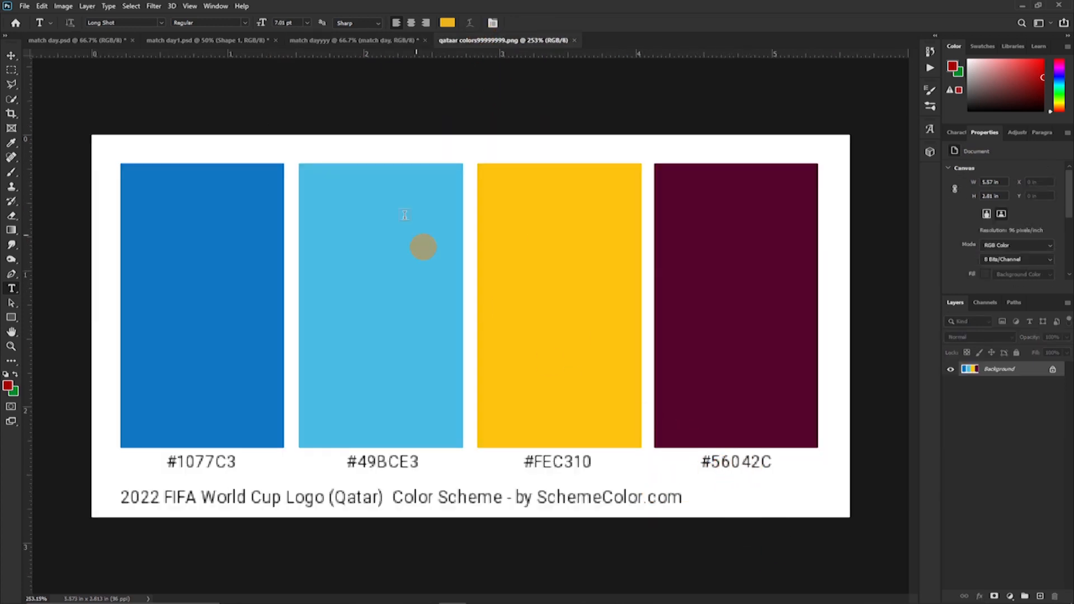
pyautogui.click(358, 44)
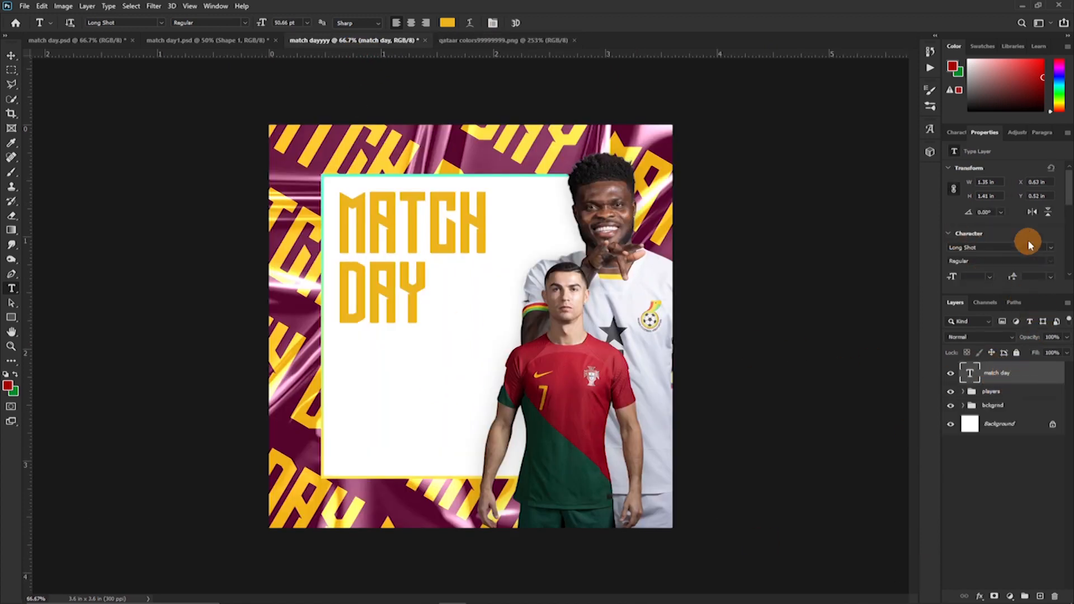
pyautogui.click(959, 133)
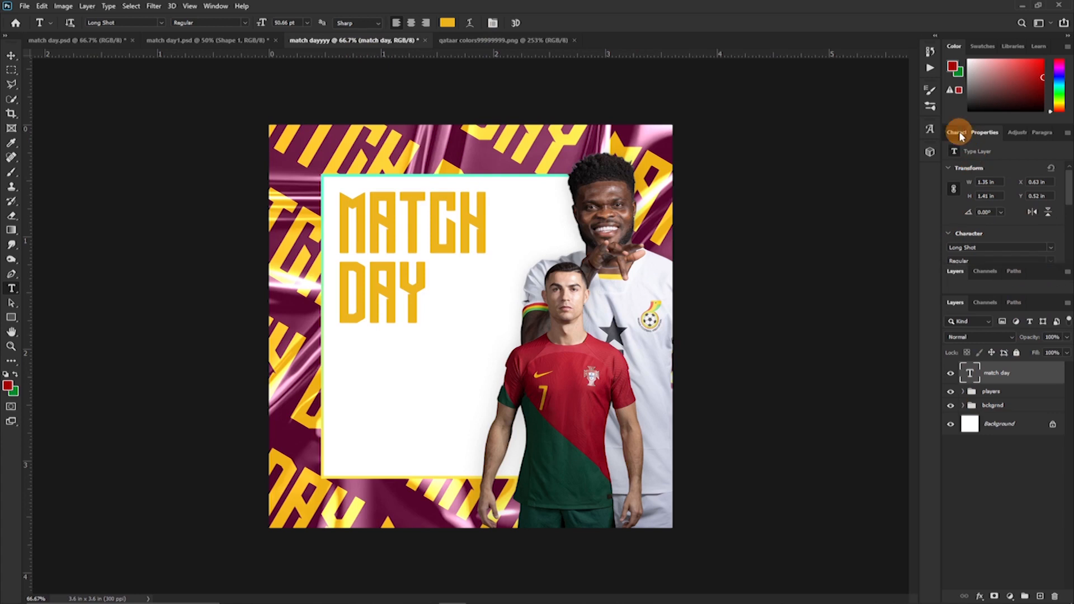
pyautogui.click(215, 5)
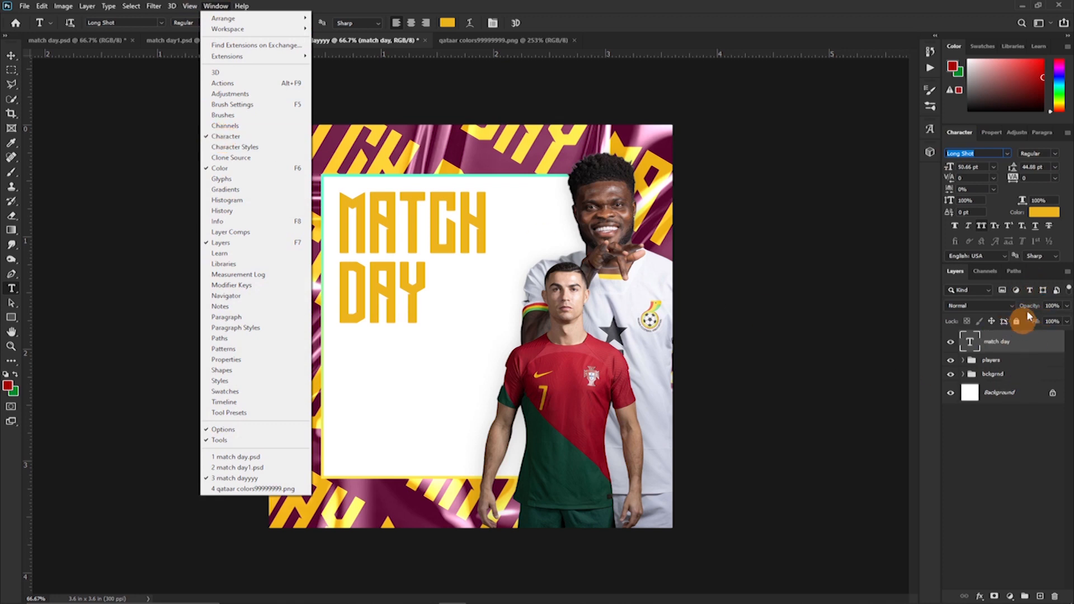
pyautogui.click(1048, 244)
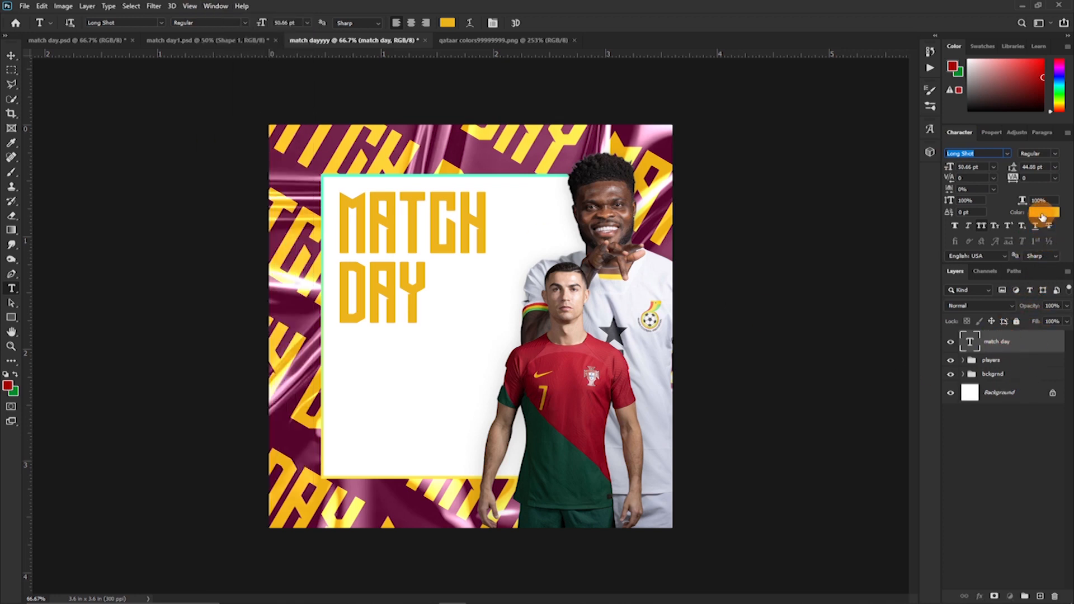
pyautogui.click(1042, 214)
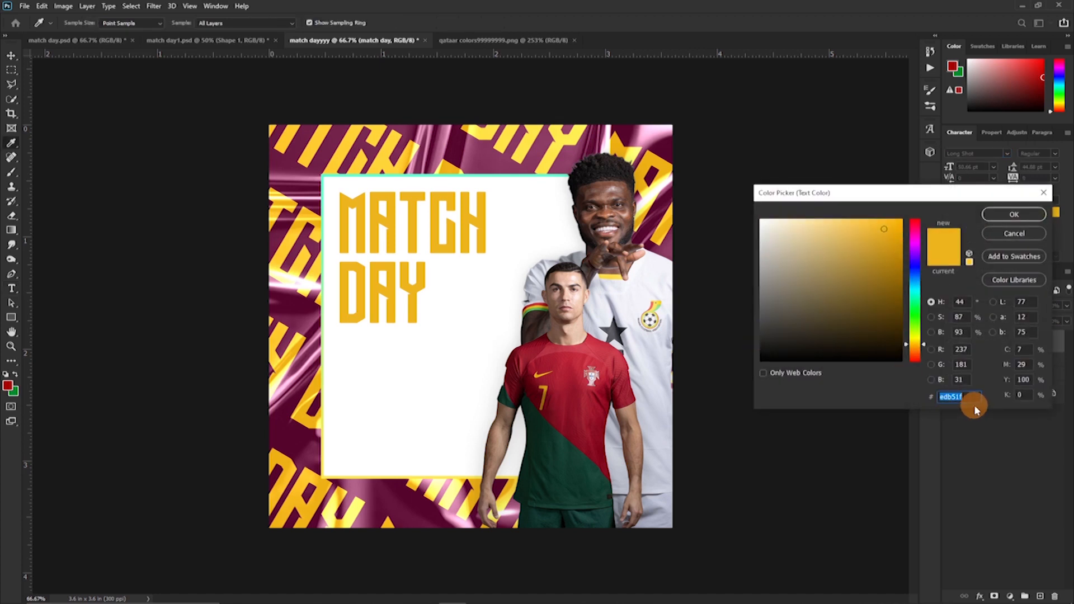
pyautogui.write('56')
pyautogui.write('042d')
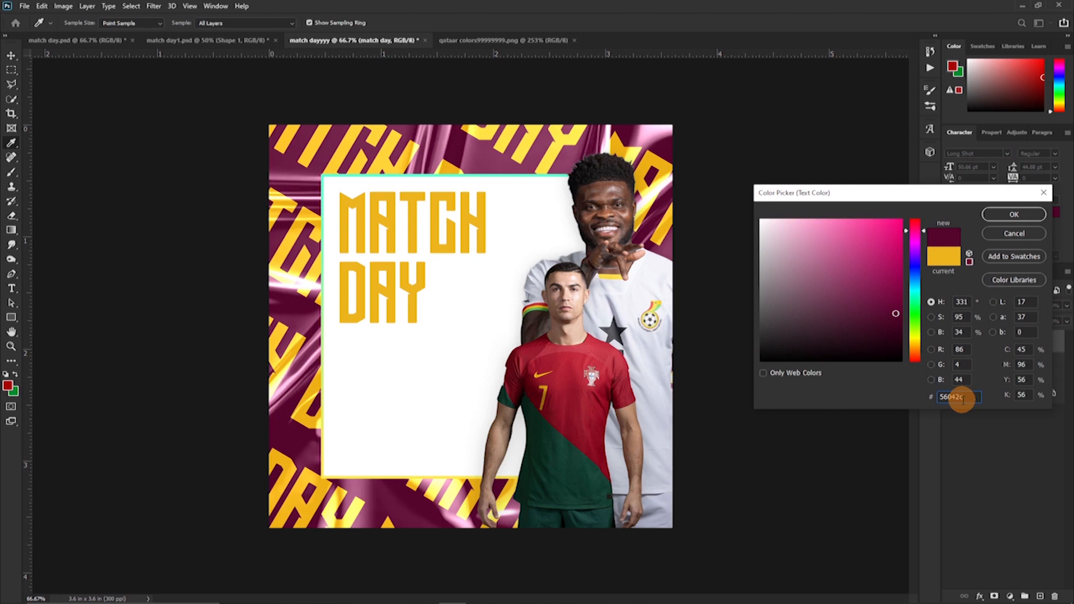
pyautogui.press('Return')
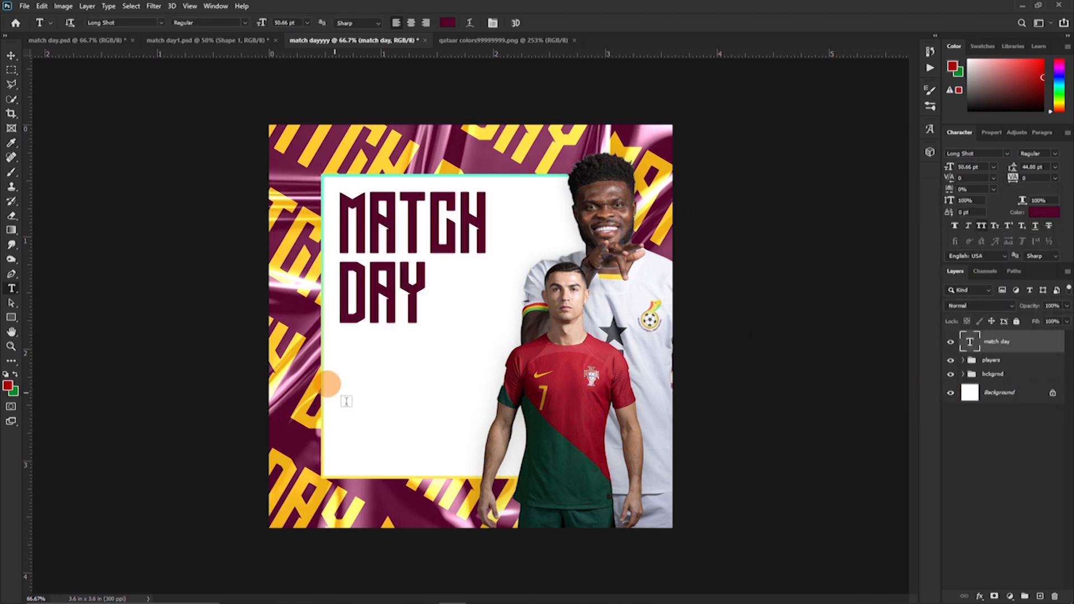
pyautogui.click(201, 346)
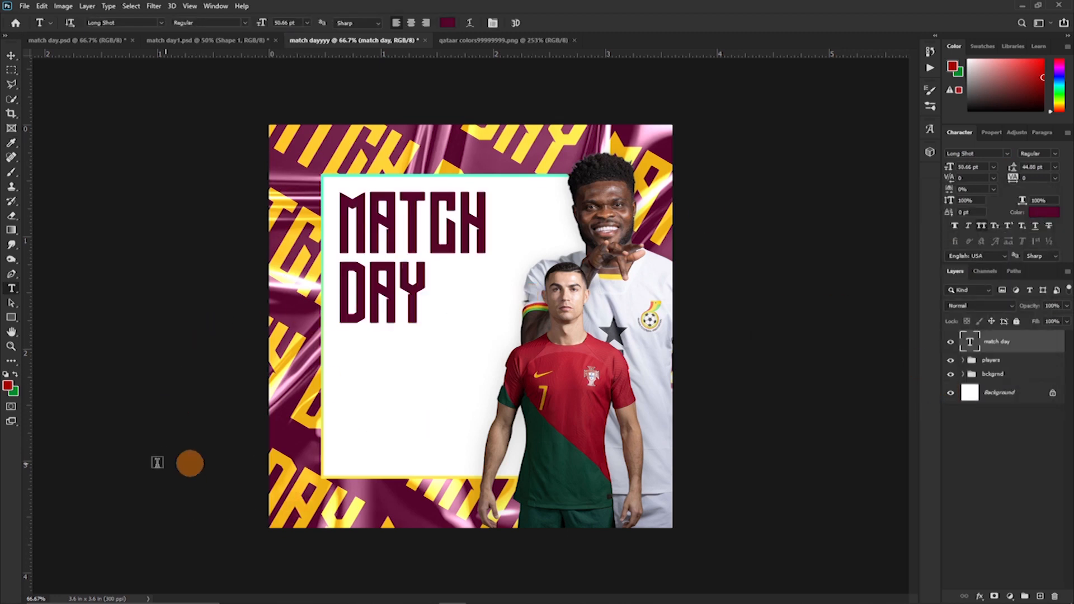
# - Draw a black rectangle about 705 × 228 px below the match day text and move its layer beneath the players group
pyautogui.click(11, 317)
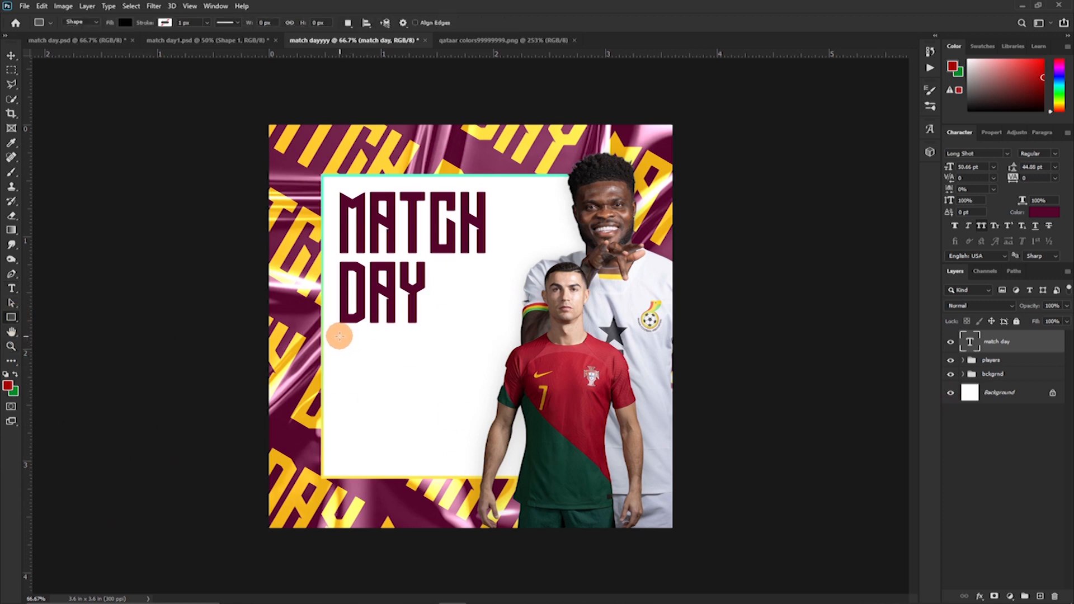
pyautogui.moveTo(339, 337); pyautogui.dragTo(602, 421)
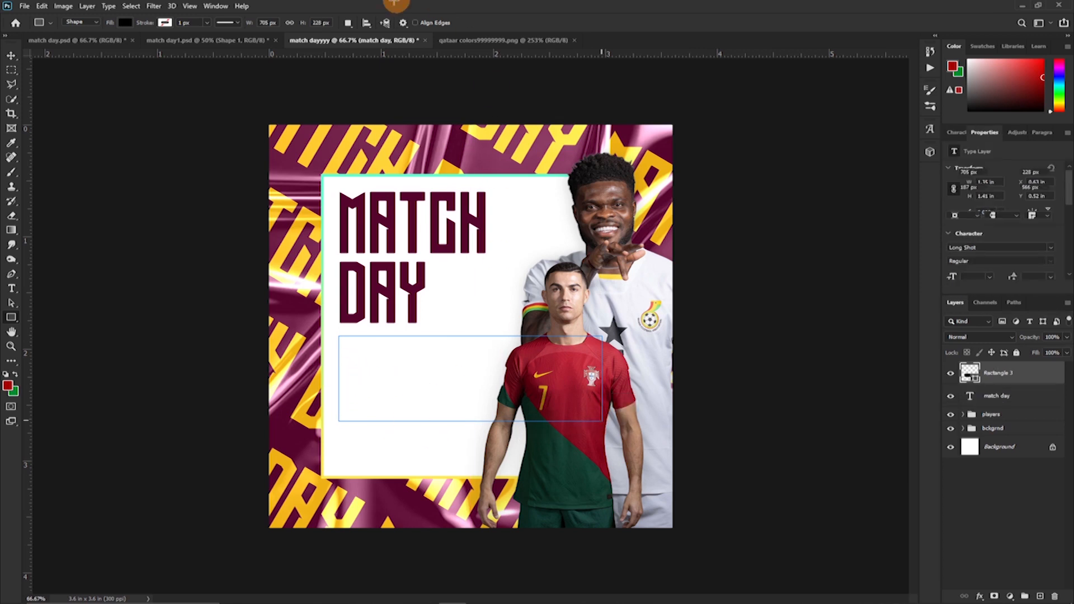
pyautogui.moveTo(1000, 373); pyautogui.dragTo(984, 420)
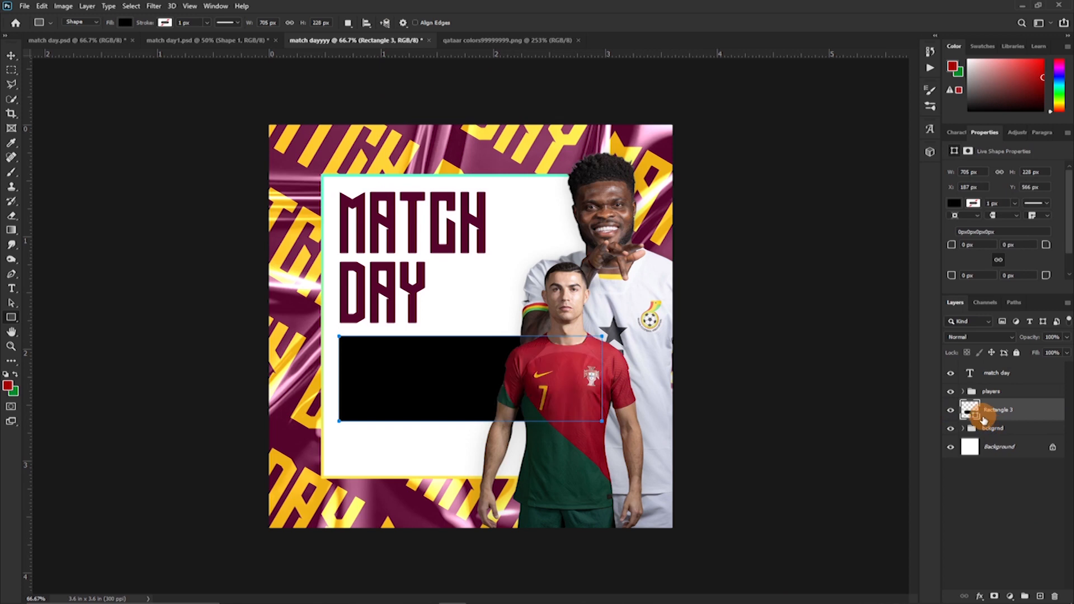
# - Recolour the black rectangle below the match day text with a golden yellow sampled from the background lettering
pyautogui.doubleClick(974, 417)
pyautogui.click(561, 143)
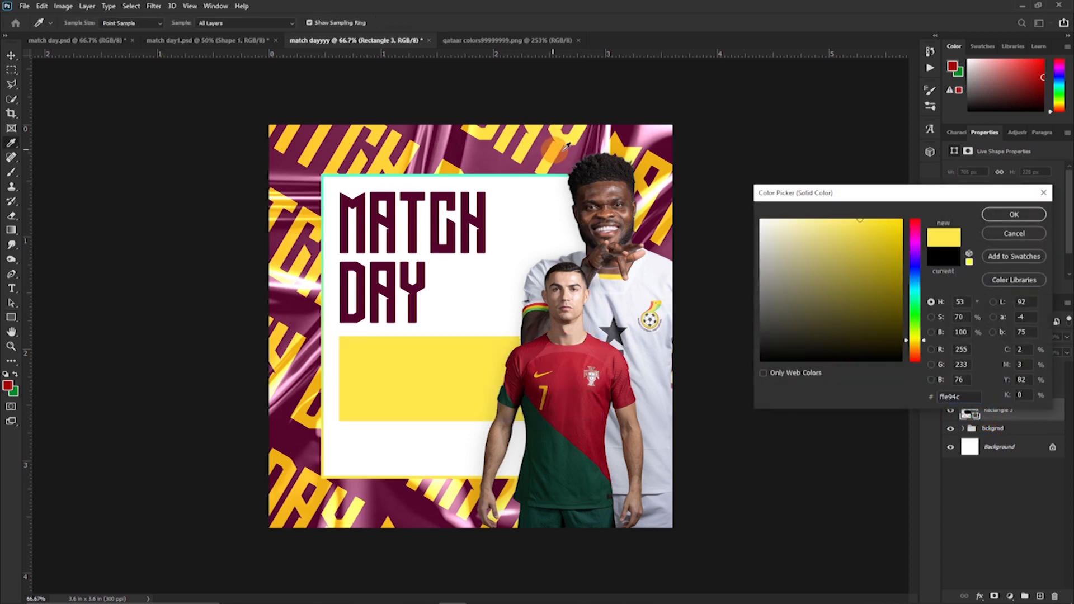
pyautogui.click(666, 159)
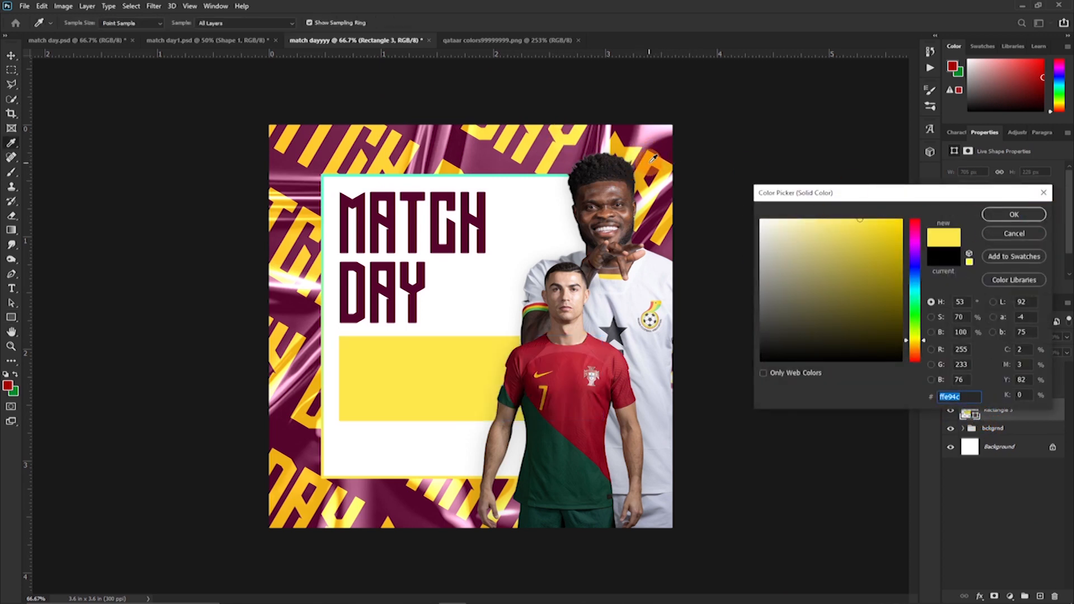
pyautogui.click(653, 158)
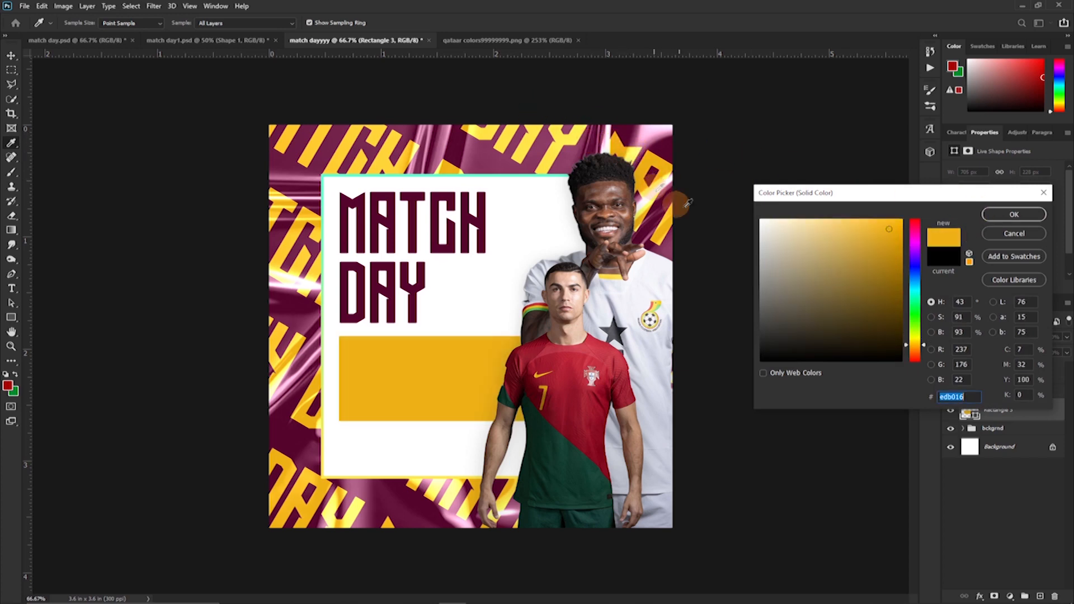
pyautogui.click(1014, 214)
# - Add two anchor points beside the yellow rectangle's lower-left corner, one on the left edge and one on the bottom edge
pyautogui.scroll(1, 401, 534)
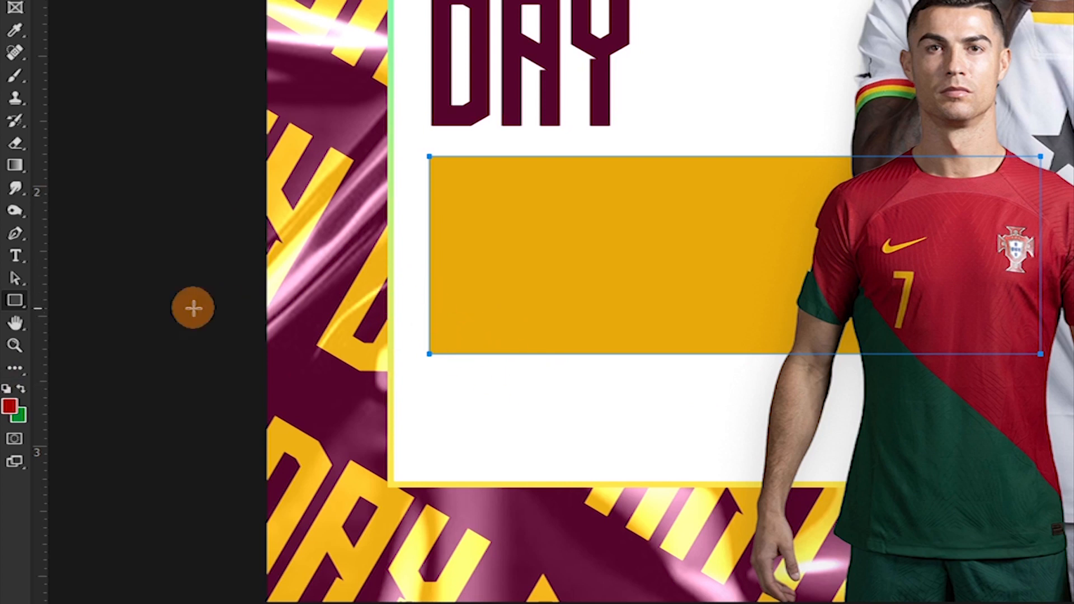
pyautogui.rightClick(14, 230)
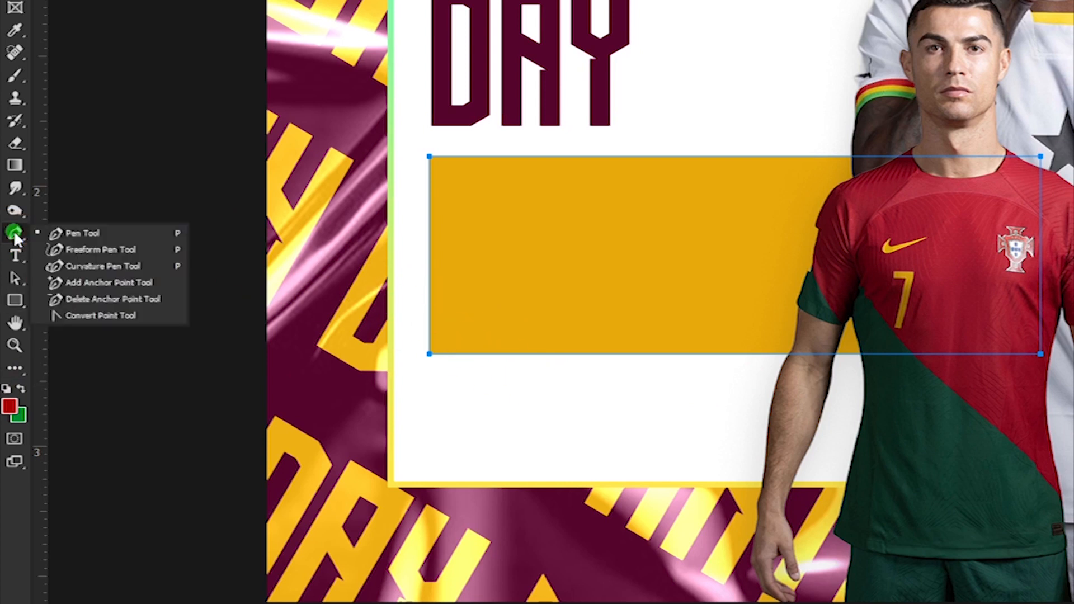
pyautogui.click(84, 282)
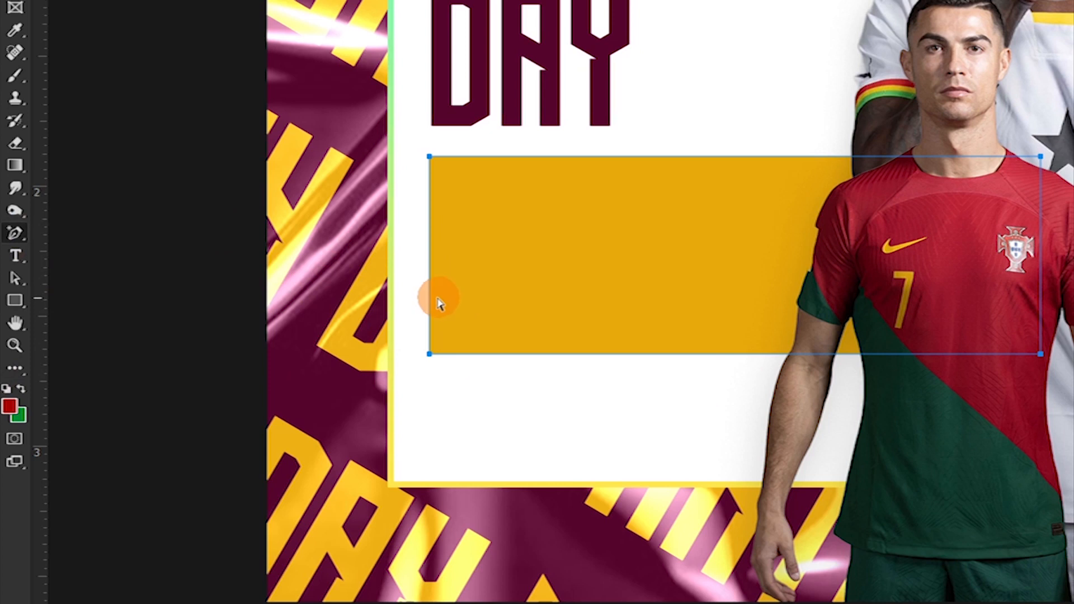
pyautogui.click(429, 318)
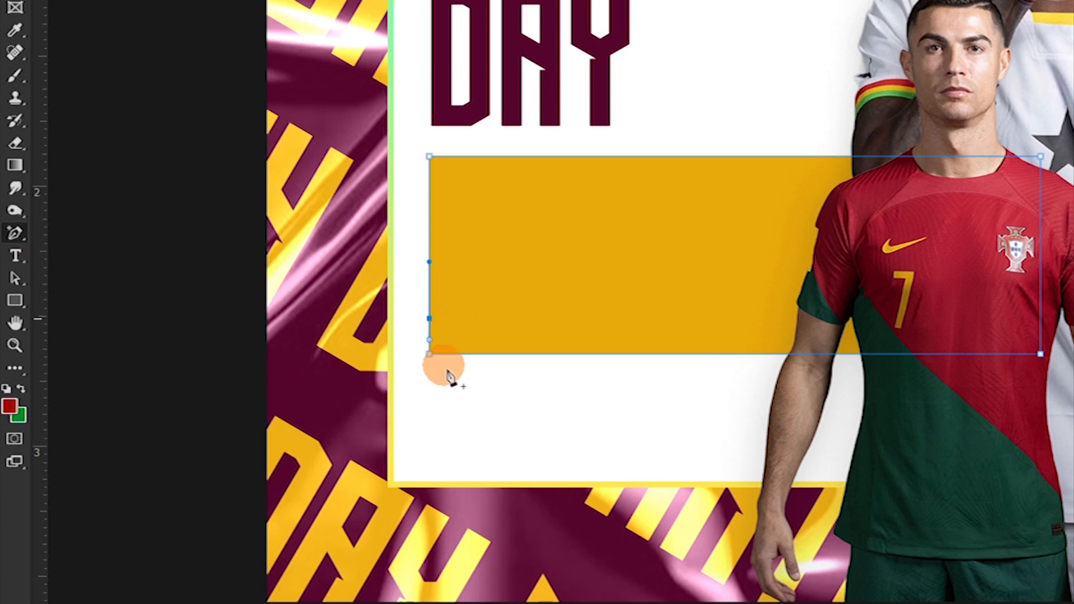
pyautogui.click(463, 354)
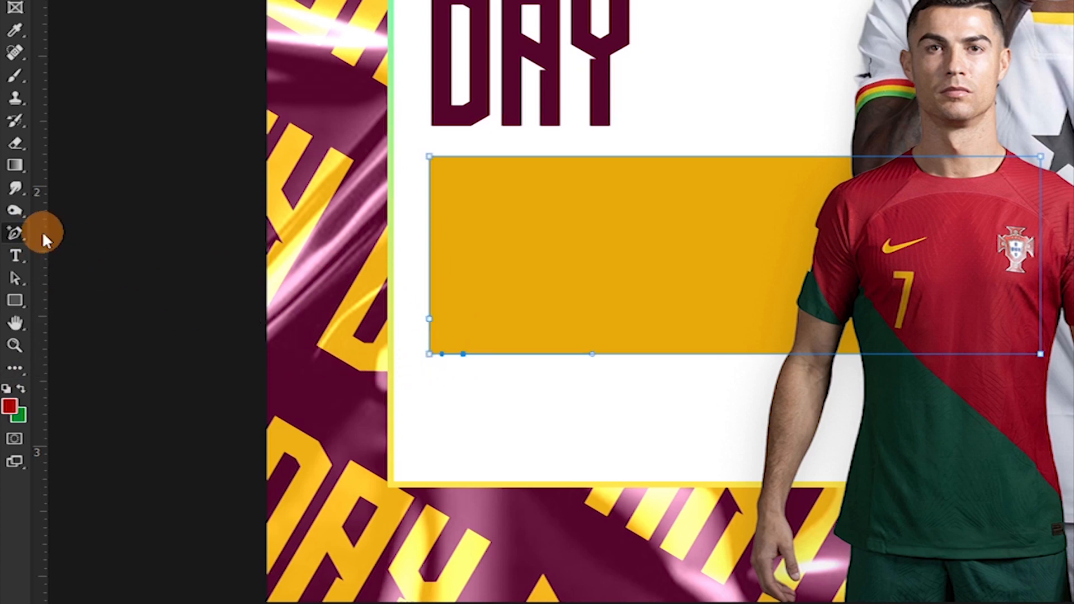
# - Delete the yellow rectangle's lower-left corner point and straighten the remaining curve into a diagonal cut between the two added points
pyautogui.moveTo(22, 235); pyautogui.dragTo(85, 297)
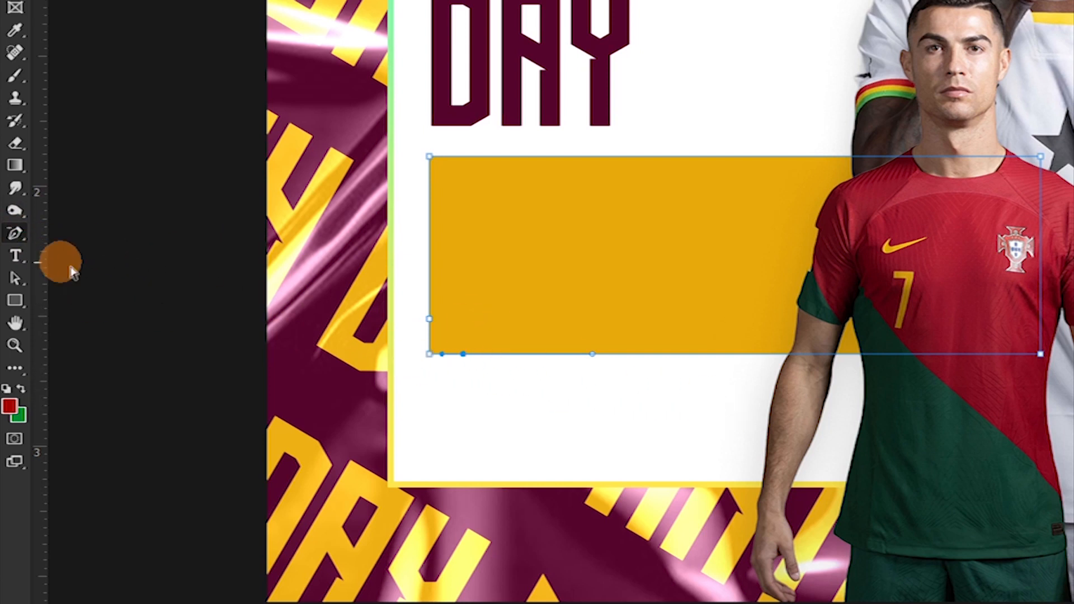
pyautogui.moveTo(15, 233)
pyautogui.mouseDown()
pyautogui.moveTo(144, 293)
pyautogui.moveTo(112, 306)
pyautogui.mouseUp()
pyautogui.click(441, 356)
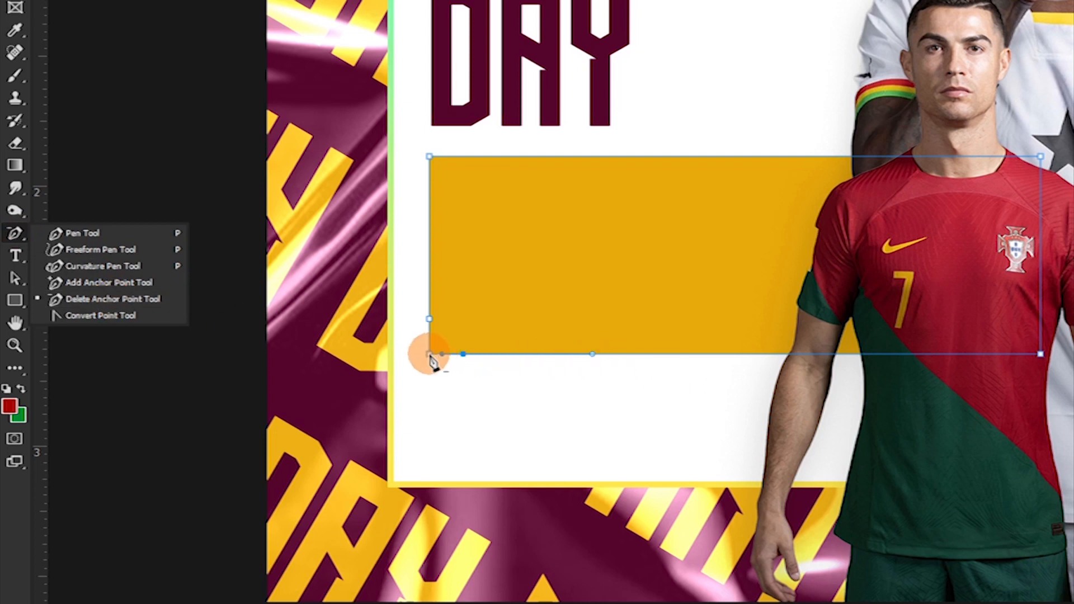
pyautogui.click(430, 355)
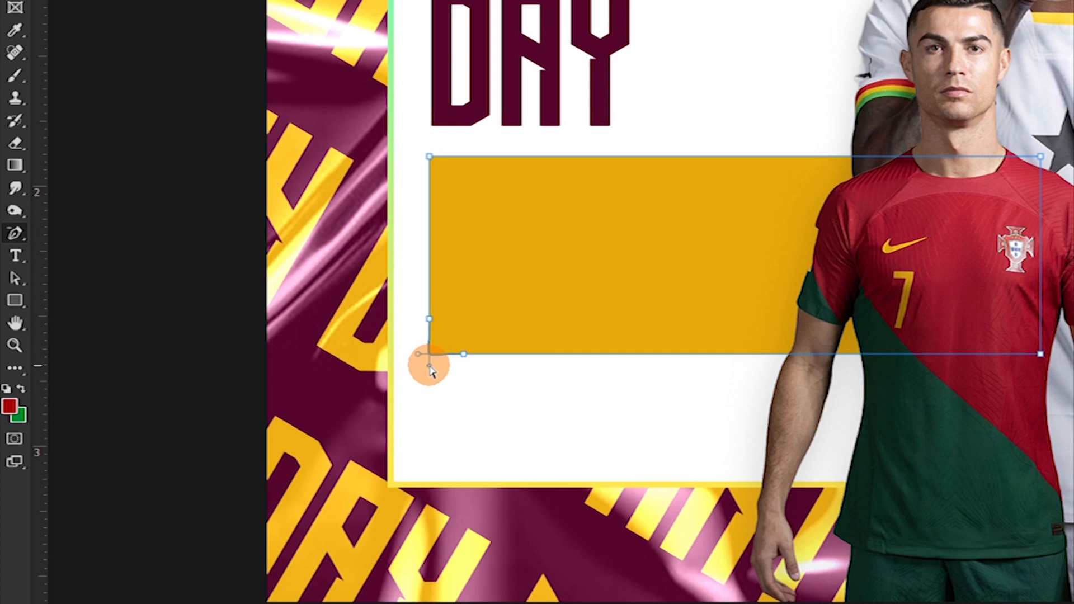
pyautogui.click(429, 367)
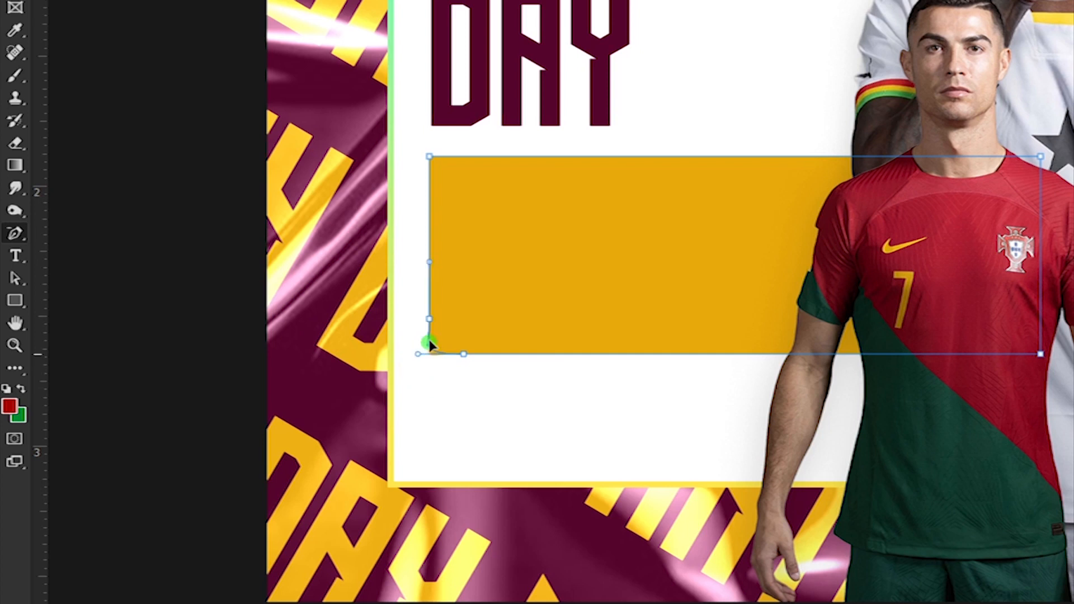
pyautogui.click(430, 320)
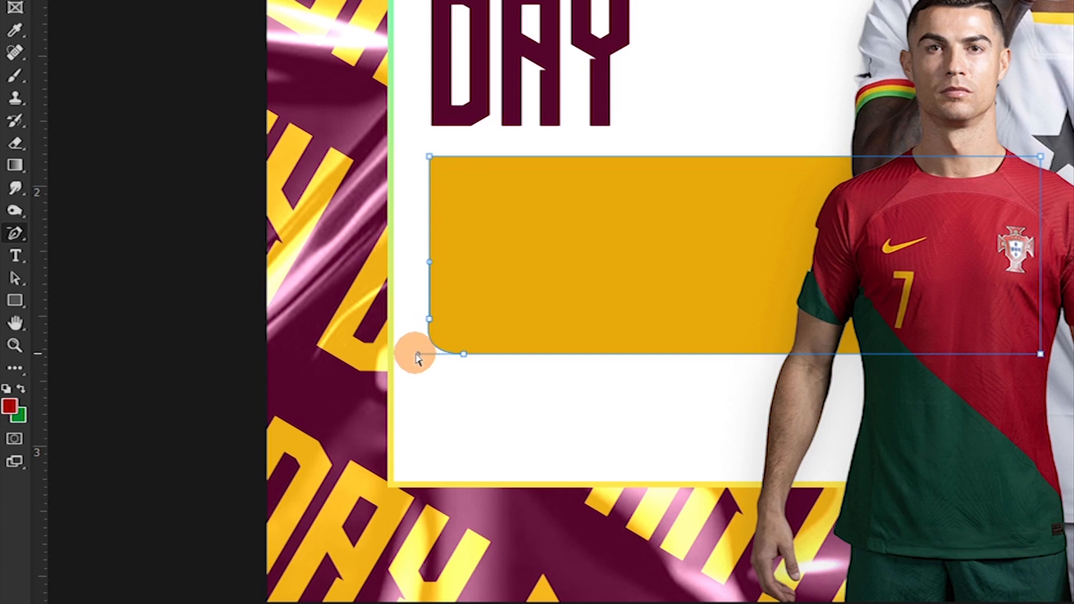
pyautogui.moveTo(444, 356); pyautogui.dragTo(465, 357)
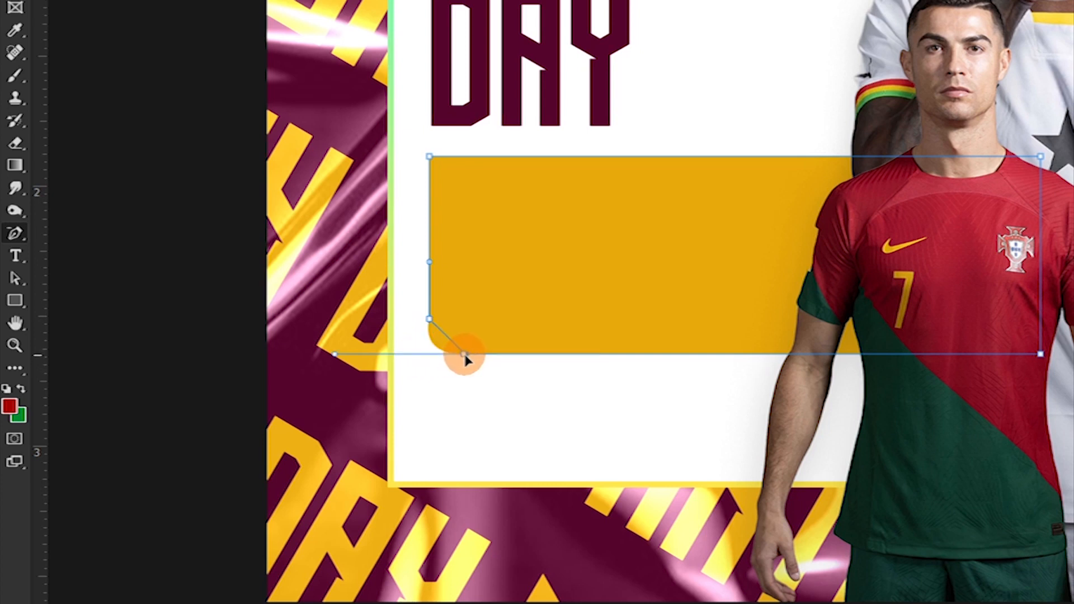
pyautogui.keyDown('alt'); pyautogui.click(464, 354); pyautogui.keyUp('alt')
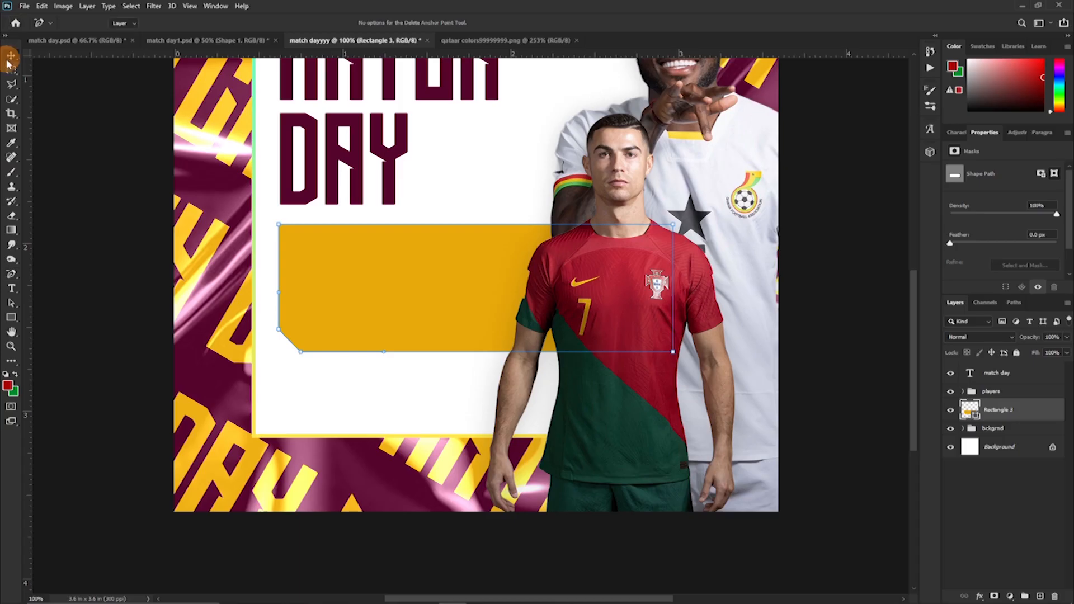
pyautogui.click(484, 218)
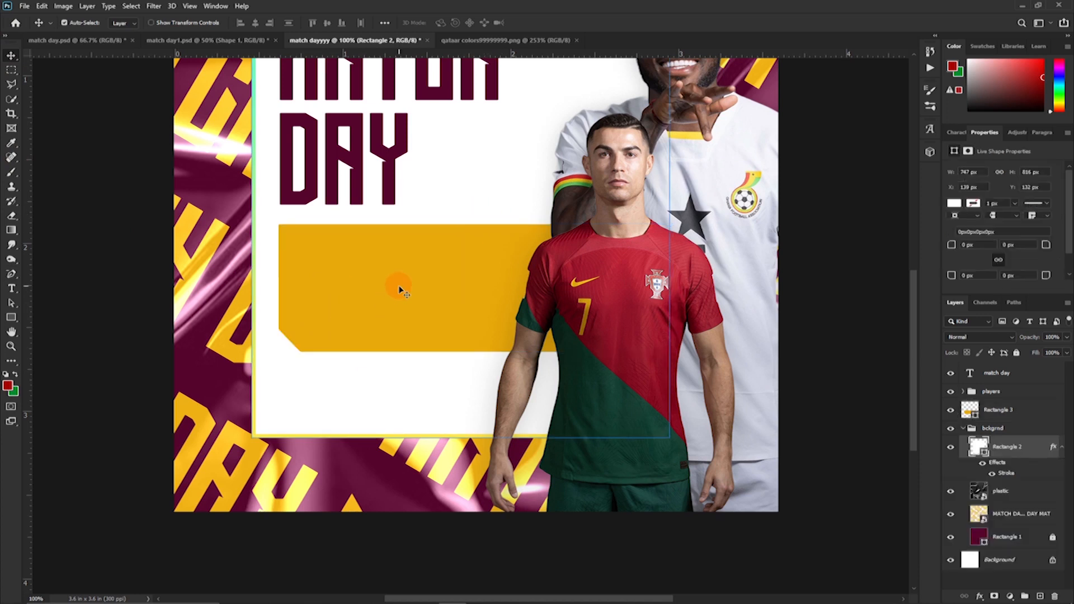
pyautogui.moveTo(393, 293); pyautogui.dragTo(397, 287)
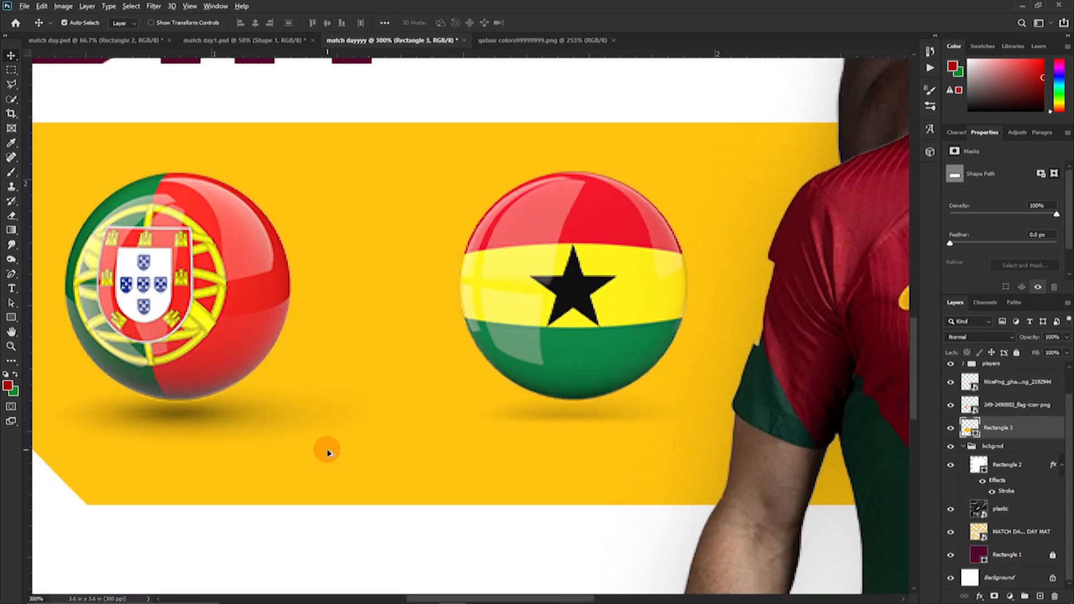
# - Shift the Portugal flag ball about 0.017 in to the right and the Ghana flag ball slightly to the left on the yellow rectangle
pyautogui.moveTo(283, 350); pyautogui.dragTo(316, 356)
pyautogui.moveTo(226, 297); pyautogui.dragTo(235, 298)
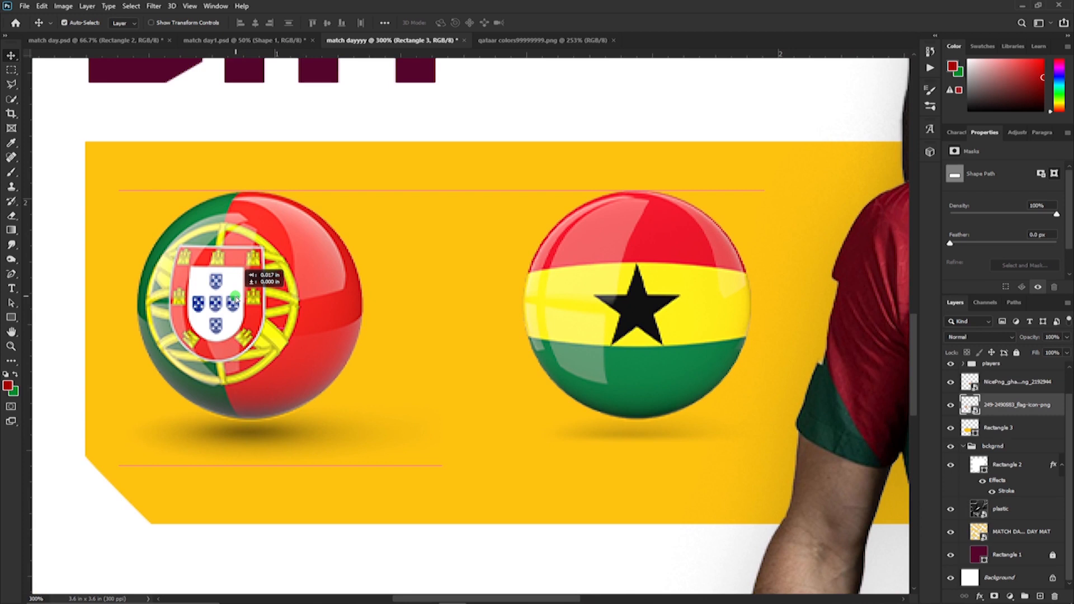
pyautogui.click(660, 307)
pyautogui.moveTo(660, 308); pyautogui.dragTo(648, 308)
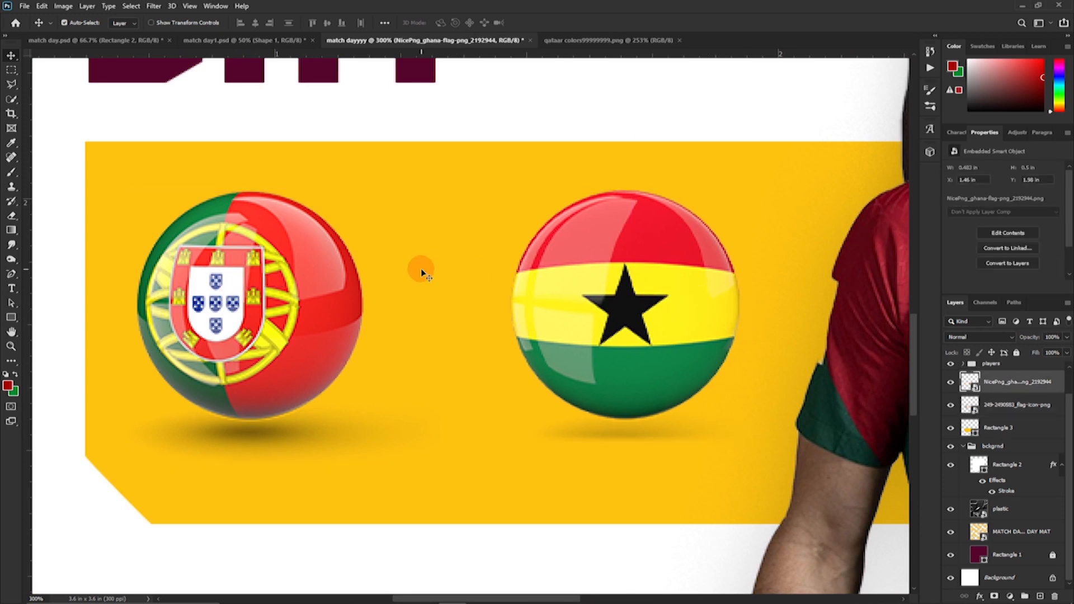
# - Add the text "vs" between the two flag balls and set its font to Qatar2022
pyautogui.scroll(-2, 324, 308)
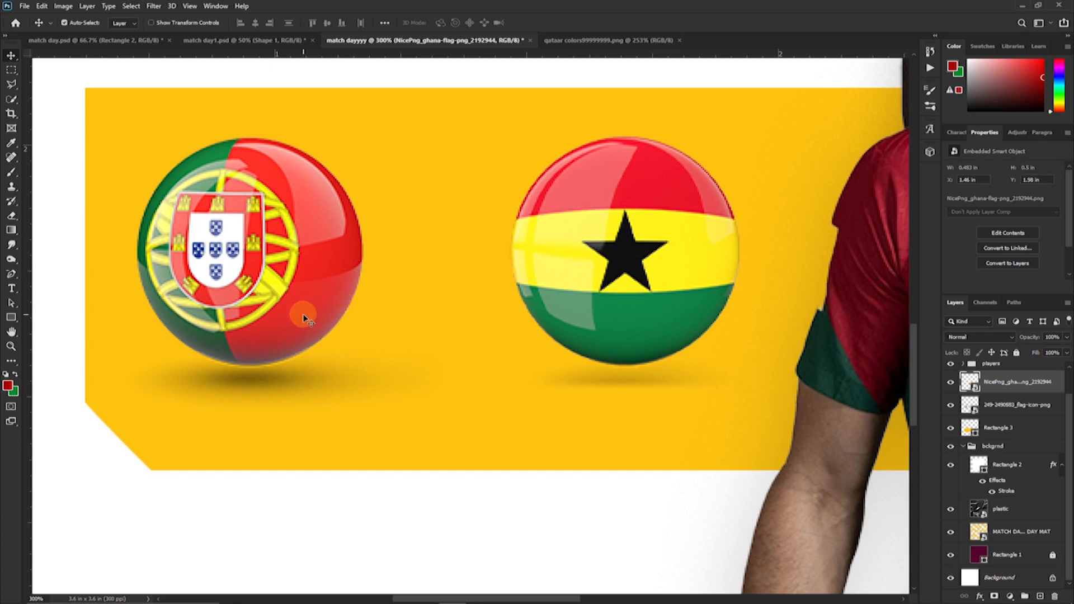
pyautogui.press('t')
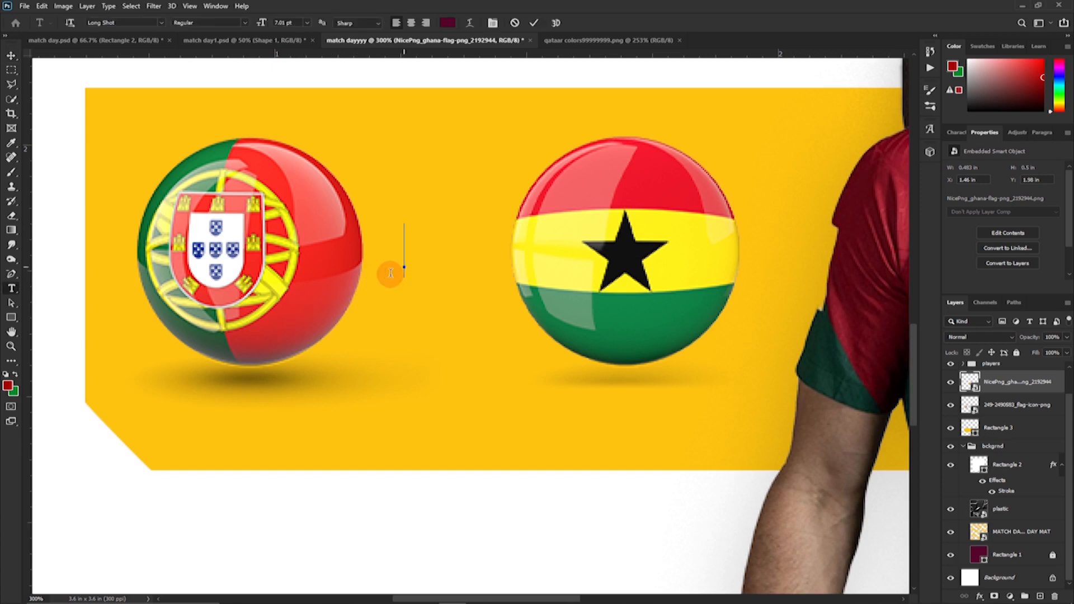
pyautogui.write('US')
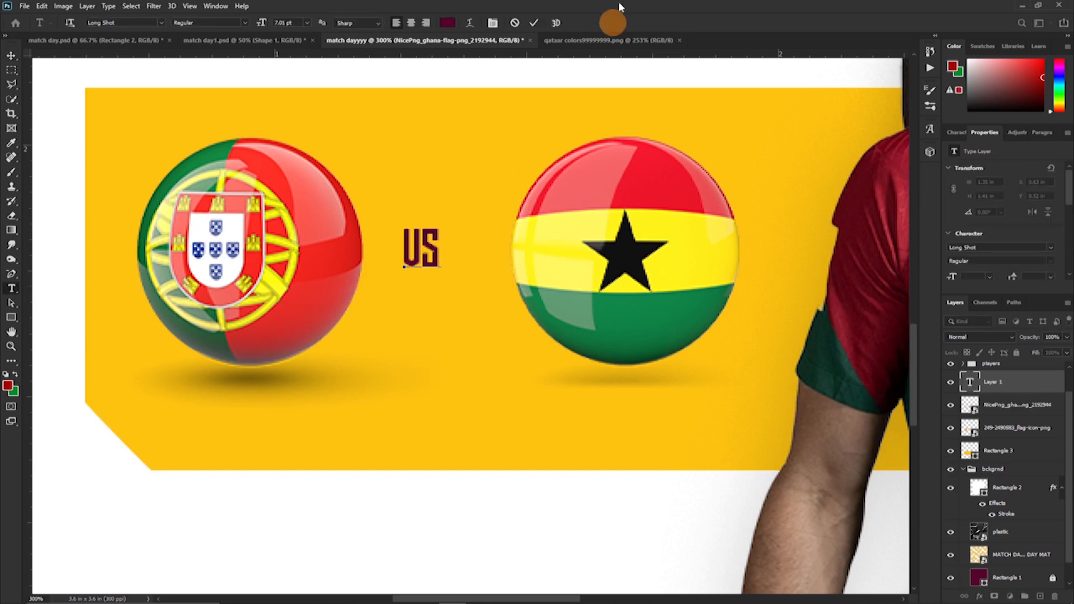
pyautogui.click(534, 25)
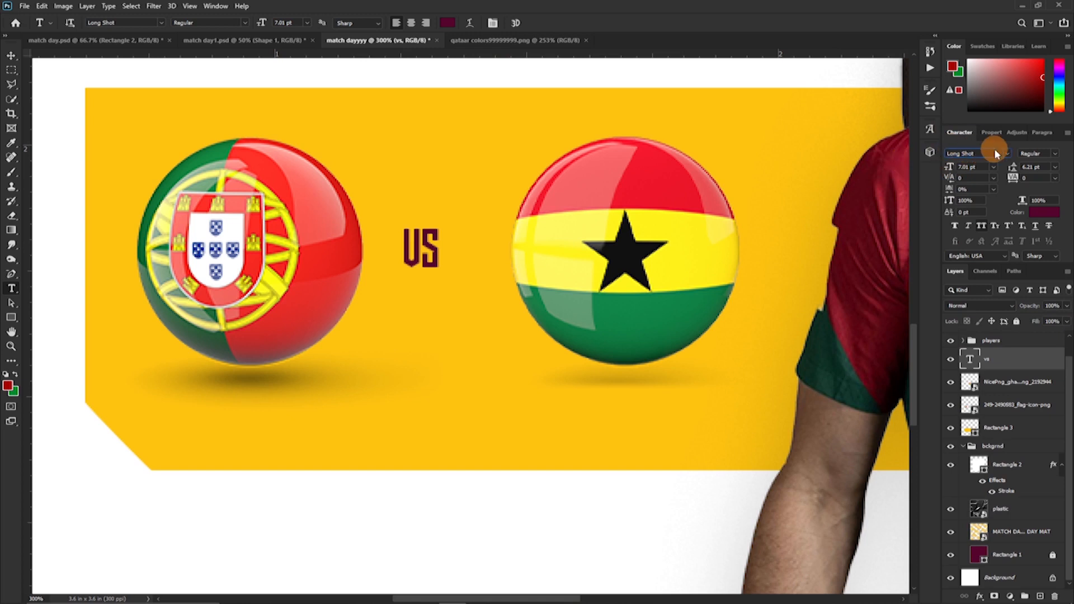
pyautogui.click(1006, 154)
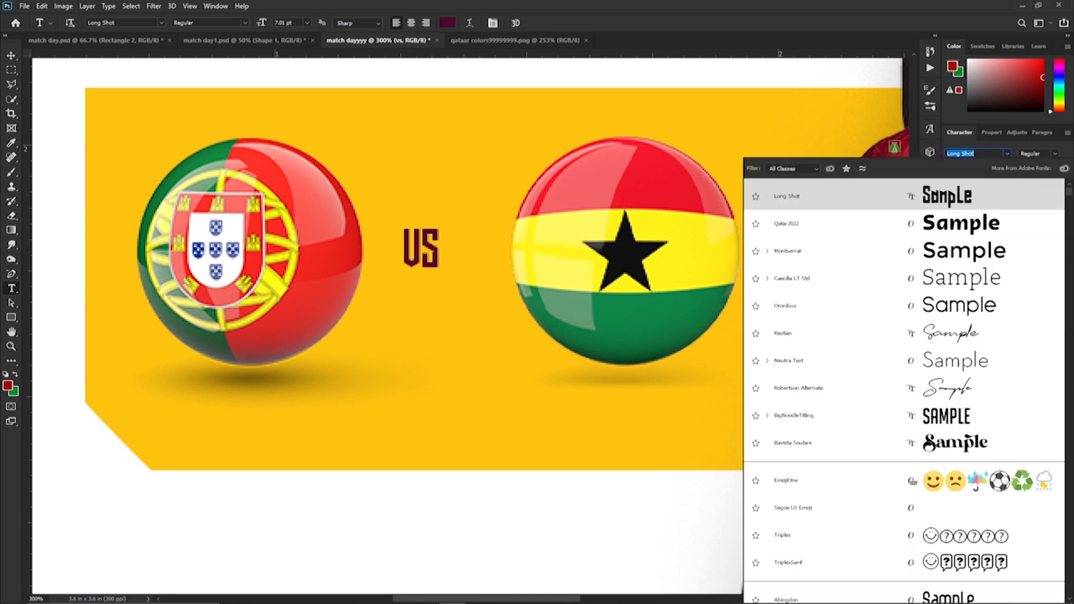
pyautogui.click(954, 224)
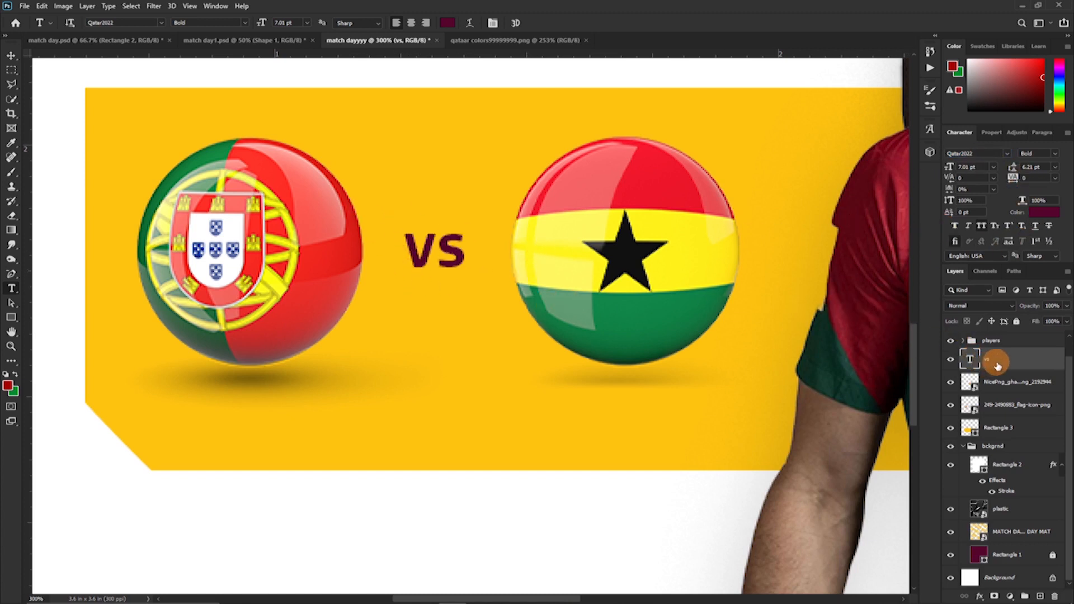
# - Convert the vs text layer to a shape
pyautogui.rightClick(1001, 364)
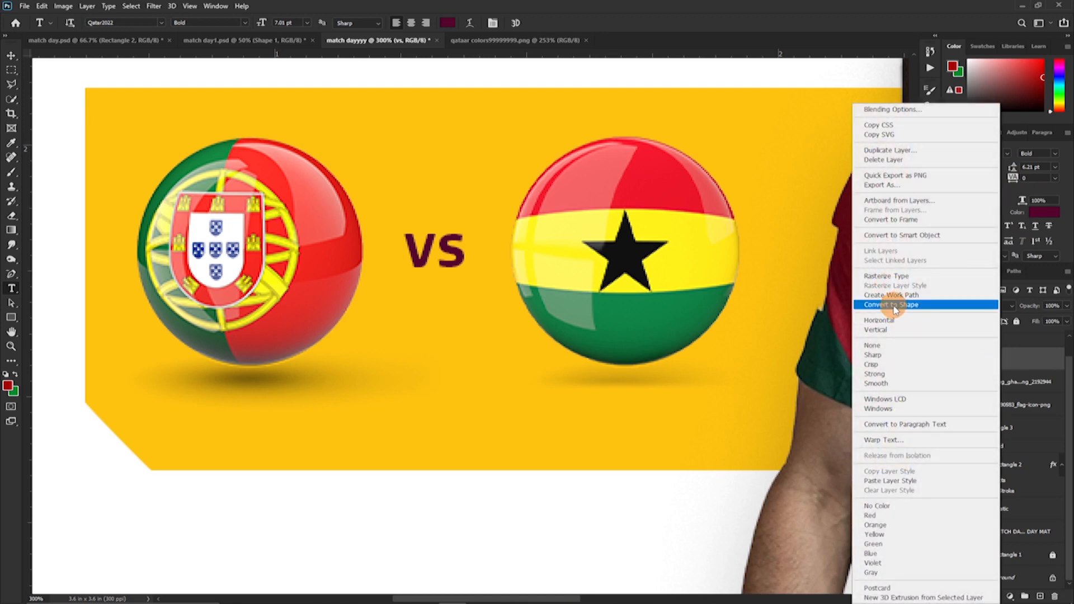
pyautogui.click(1050, 363)
pyautogui.rightClick(1050, 362)
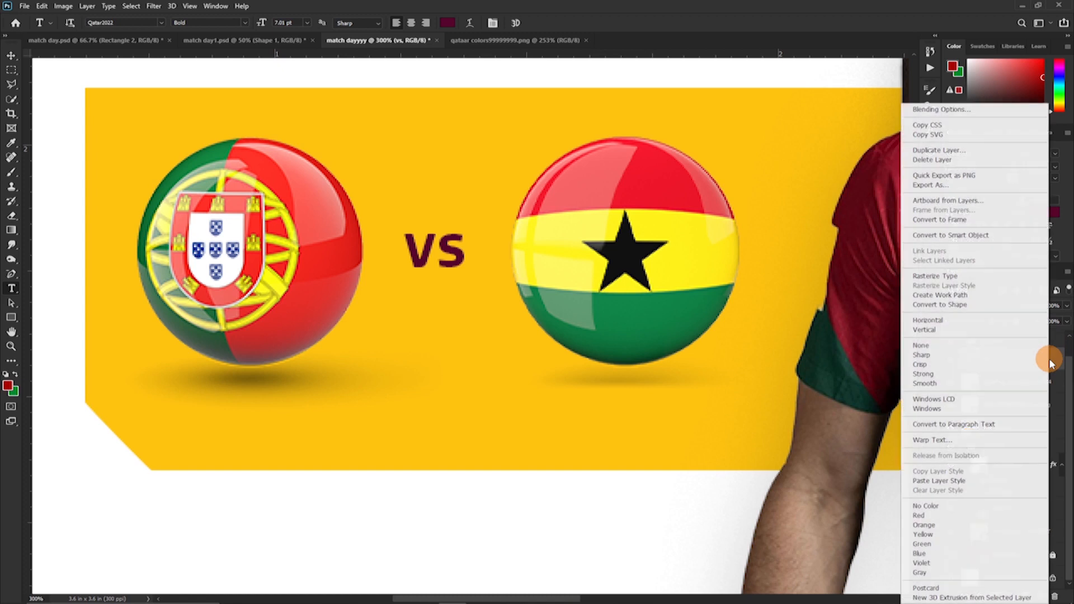
pyautogui.click(942, 304)
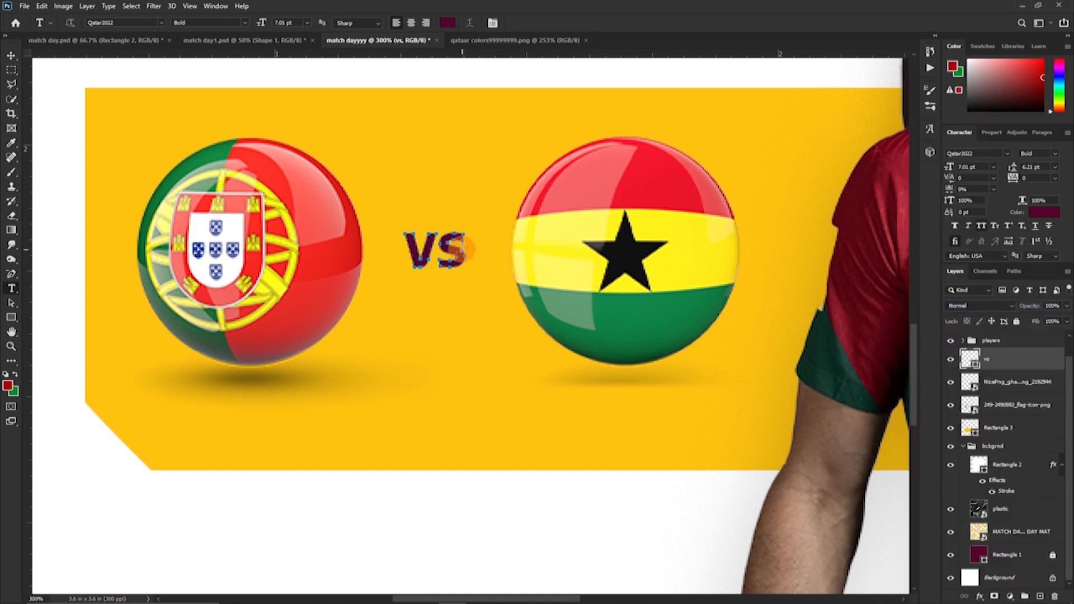
# - Extend the V's right arm upward by moving only its upper-right anchor points with the Direct Selection tool
pyautogui.press('a')
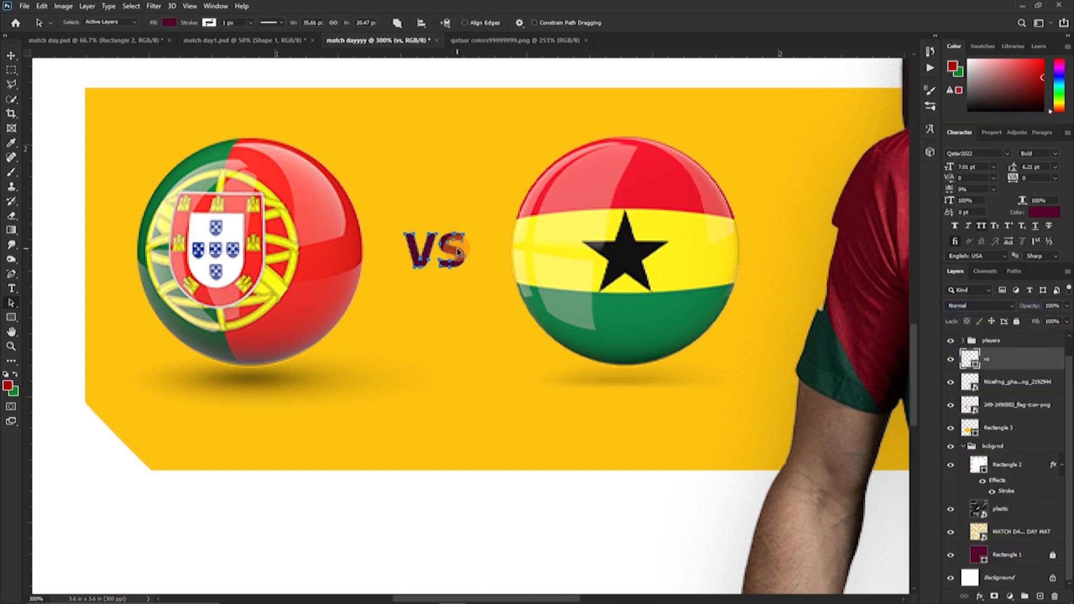
pyautogui.click(17, 307)
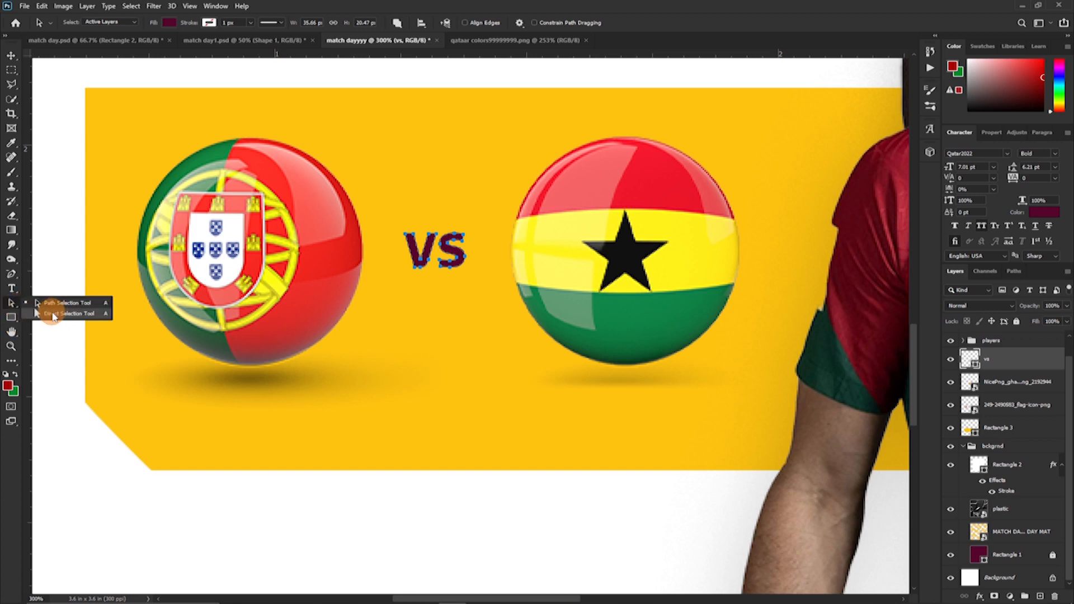
pyautogui.click(54, 315)
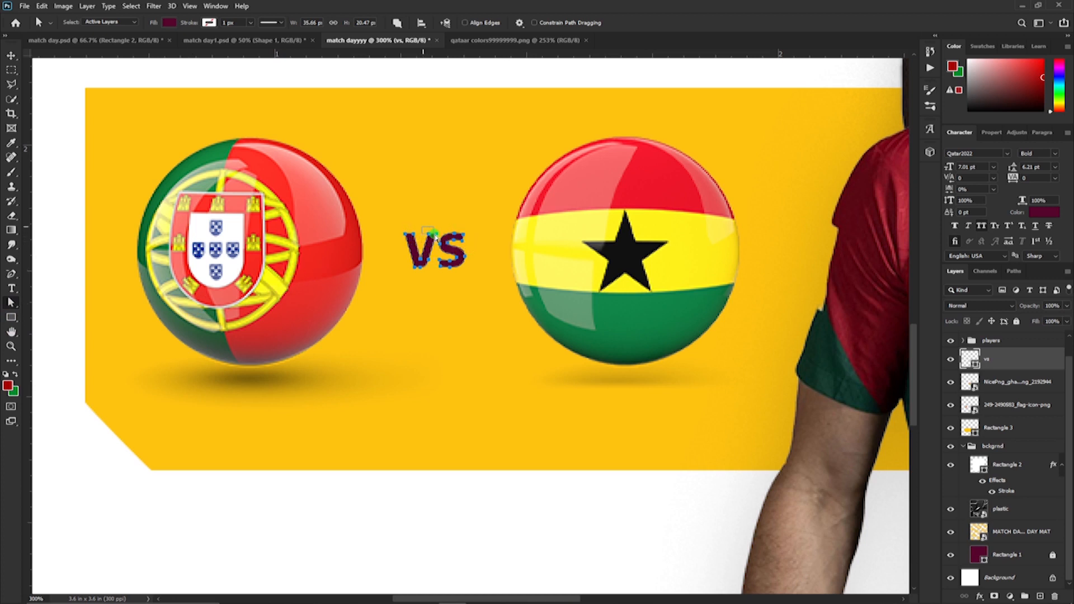
pyautogui.moveTo(452, 203)
pyautogui.mouseDown()
pyautogui.moveTo(448, 187)
pyautogui.moveTo(443, 214)
pyautogui.mouseUp()
# - Move the S closer to the V and slightly lower, so it tucks beneath the V's extended arm
pyautogui.click(455, 263)
pyautogui.press('Left')
pyautogui.press('Left')
pyautogui.press('Down')
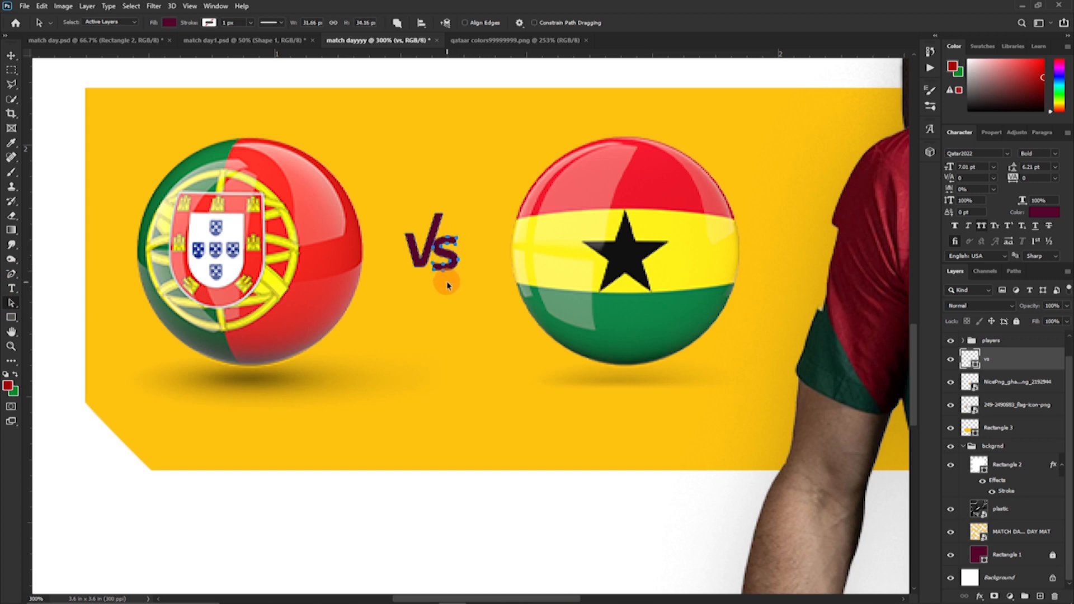
pyautogui.press('Right')
pyautogui.press('Right')
pyautogui.moveTo(434, 282); pyautogui.dragTo(429, 282)
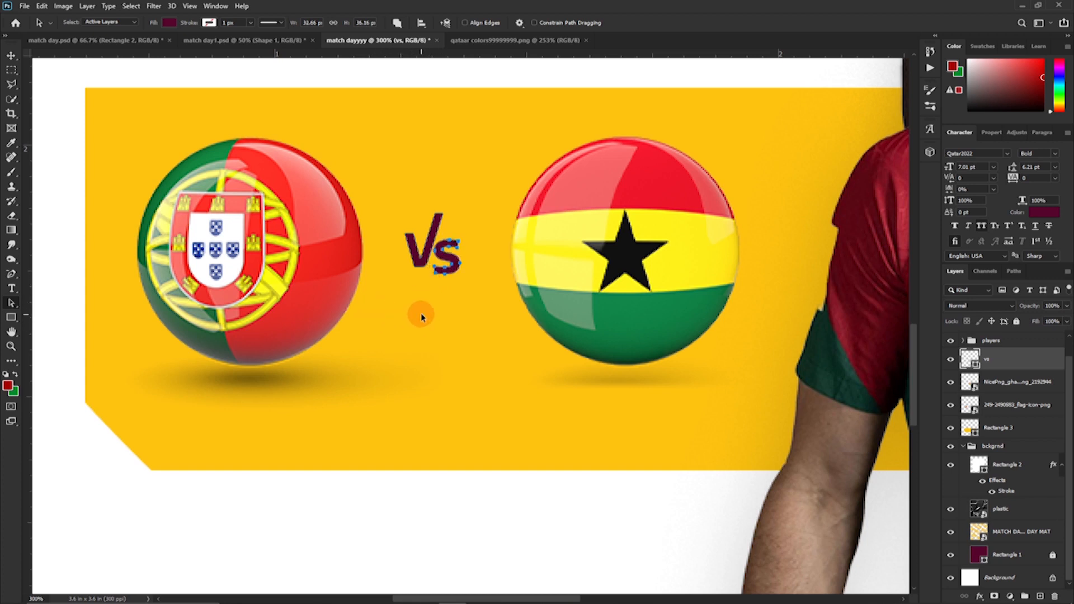
pyautogui.press('Down')
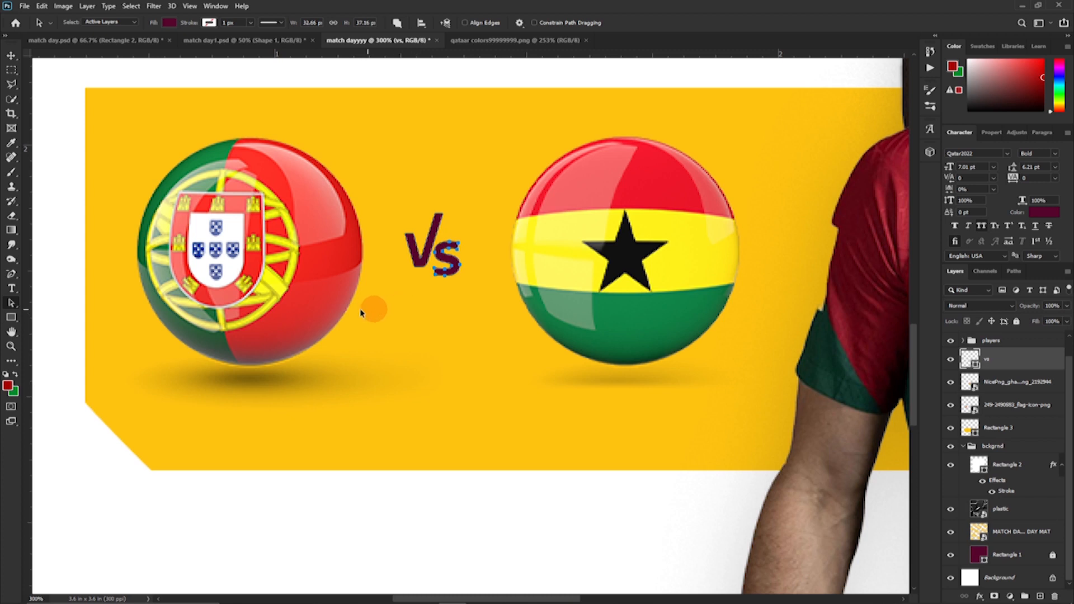
pyautogui.press('v')
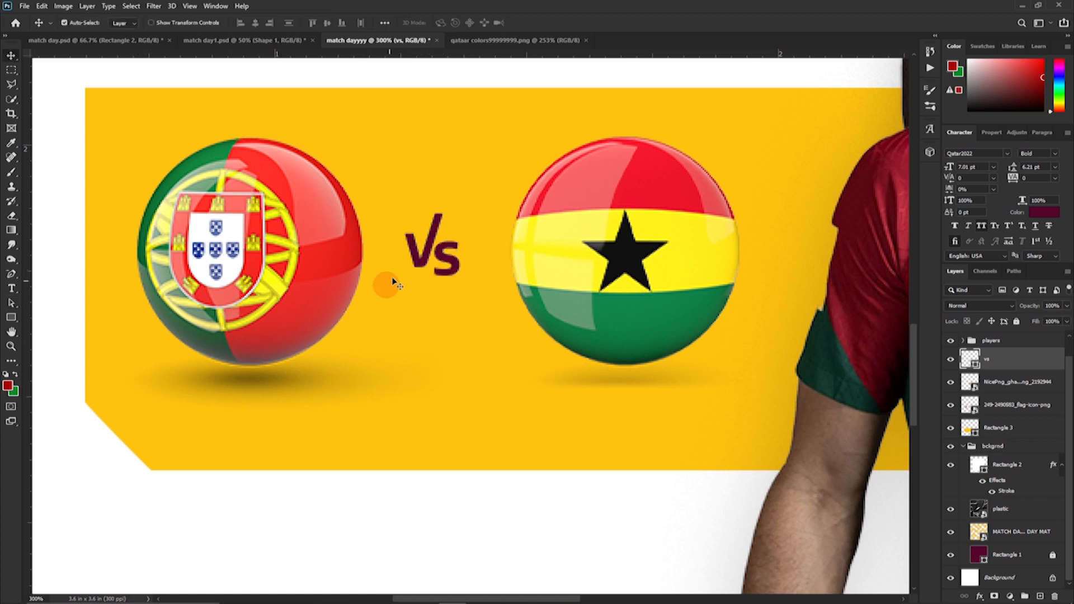
# - Scale the whole VS shape up to about 157%, keeping it between the two flag balls
pyautogui.hotkey('ctrl', 't')
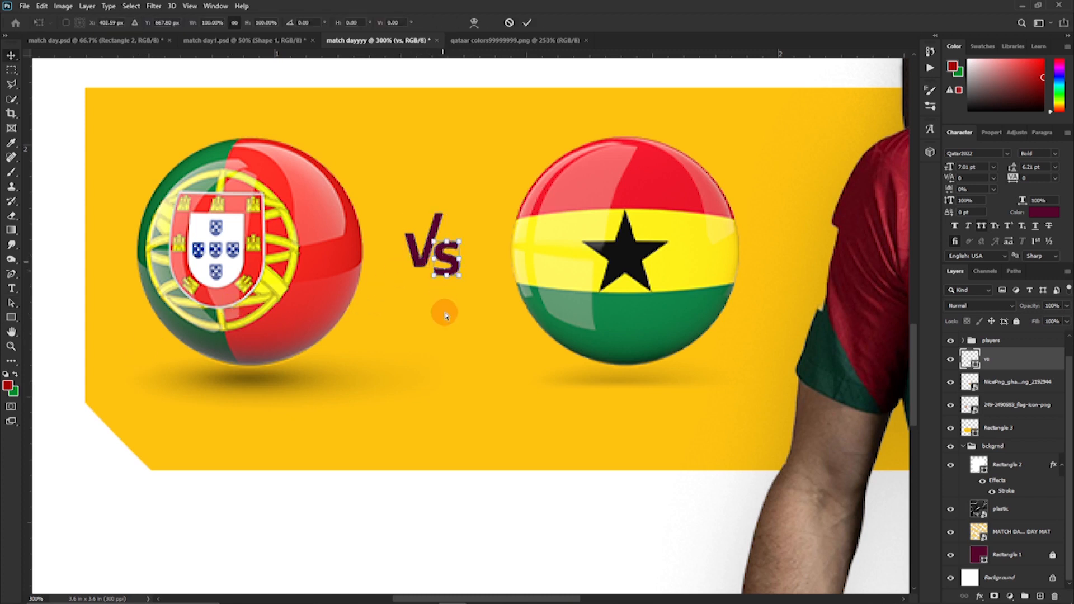
pyautogui.press('Return')
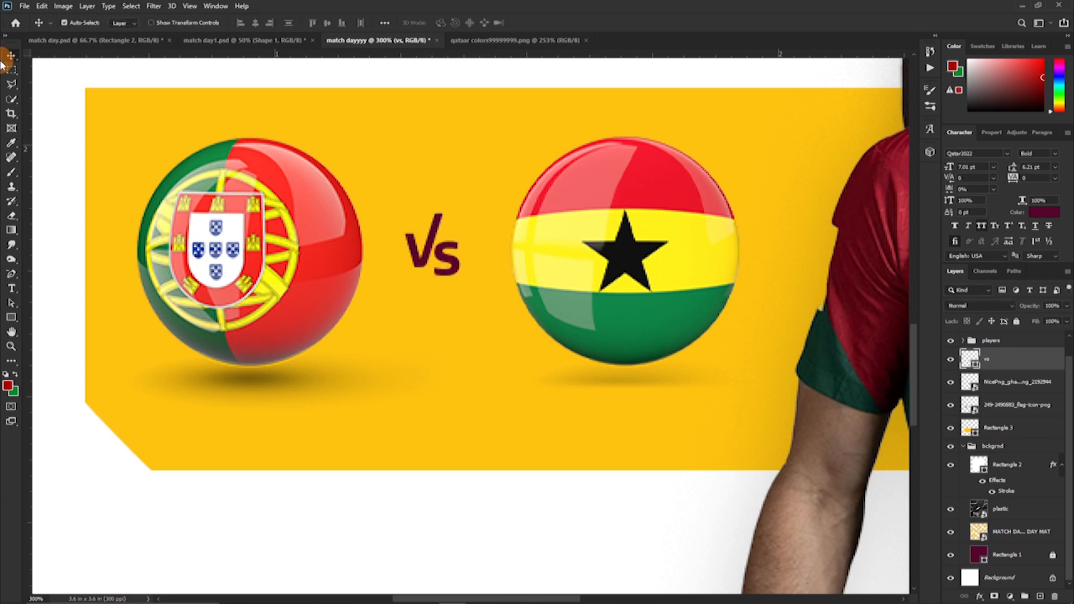
pyautogui.click(415, 269)
pyautogui.hotkey('ctrl', 't')
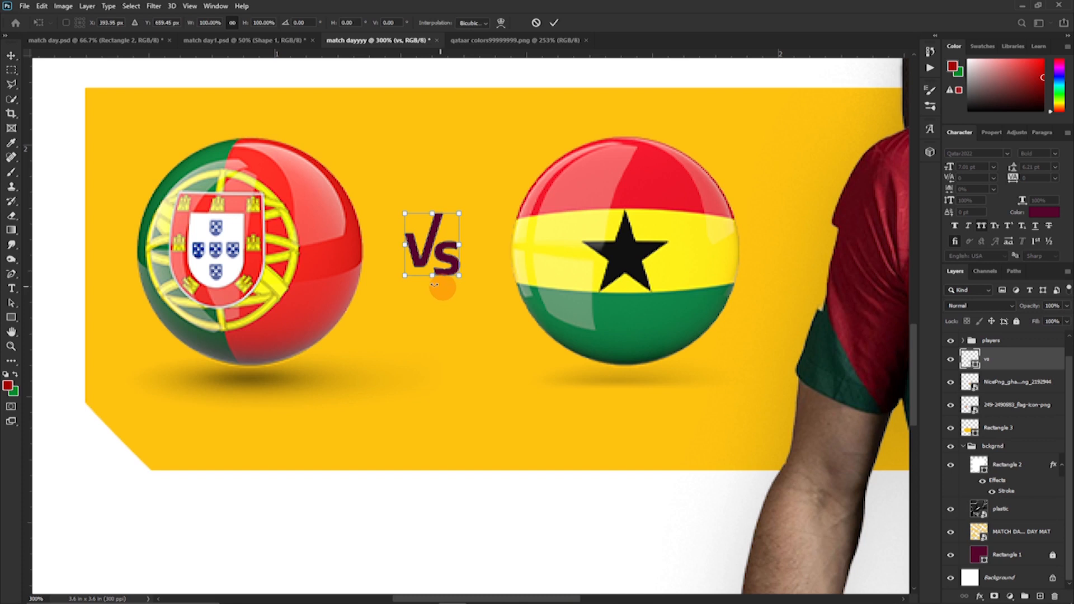
pyautogui.moveTo(434, 280); pyautogui.dragTo(434, 319)
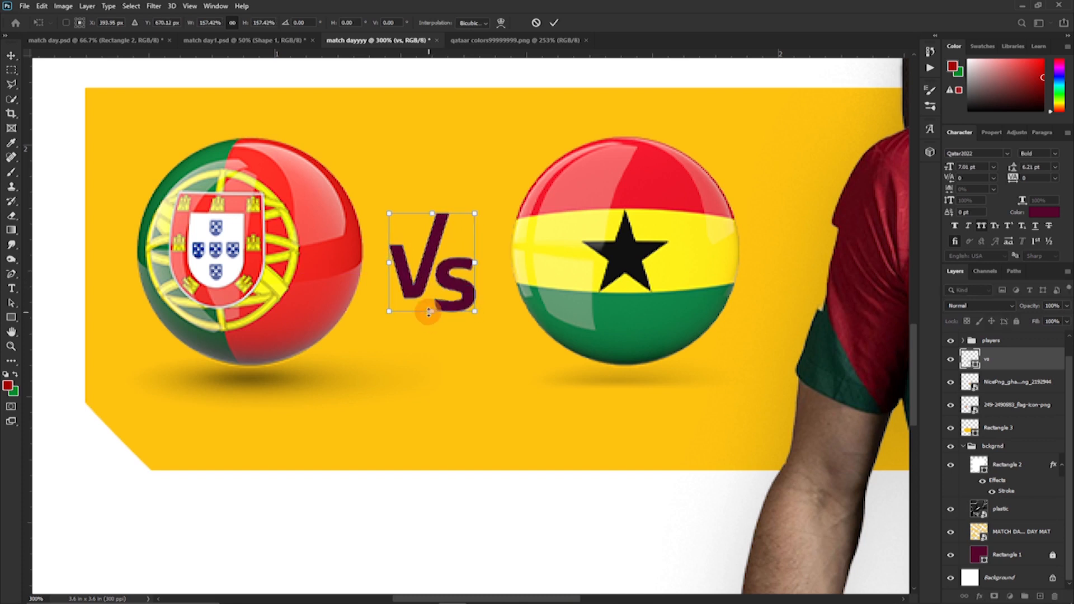
pyautogui.press('Return')
# - Add the text "portugal" on the yellow banner beneath the Portugal flag ball
pyautogui.scroll(-2, 269, 399)
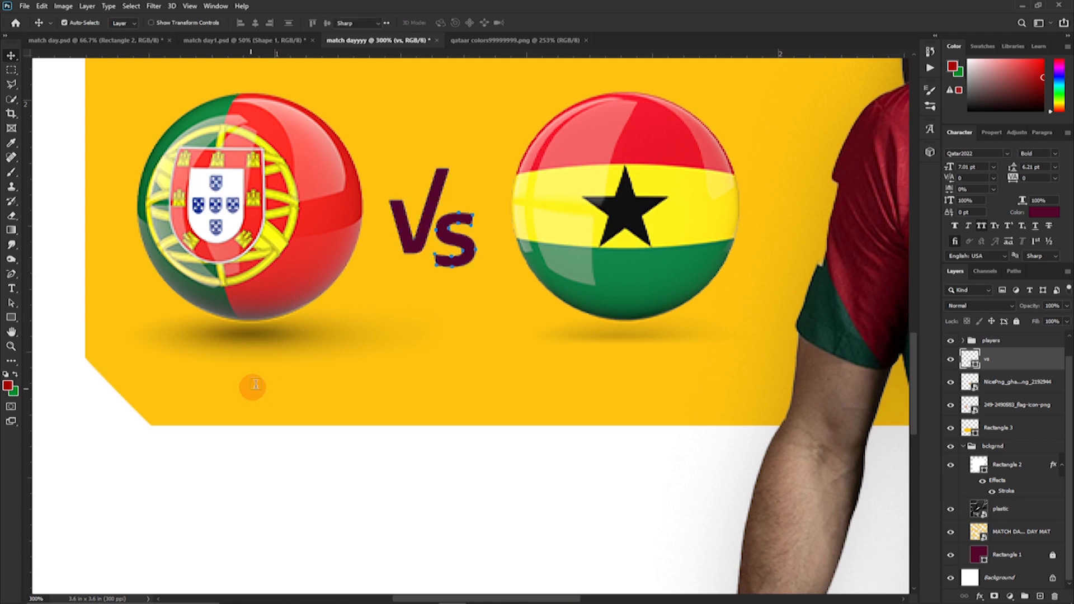
pyautogui.press('t')
pyautogui.click(212, 387)
pyautogui.write('PO')
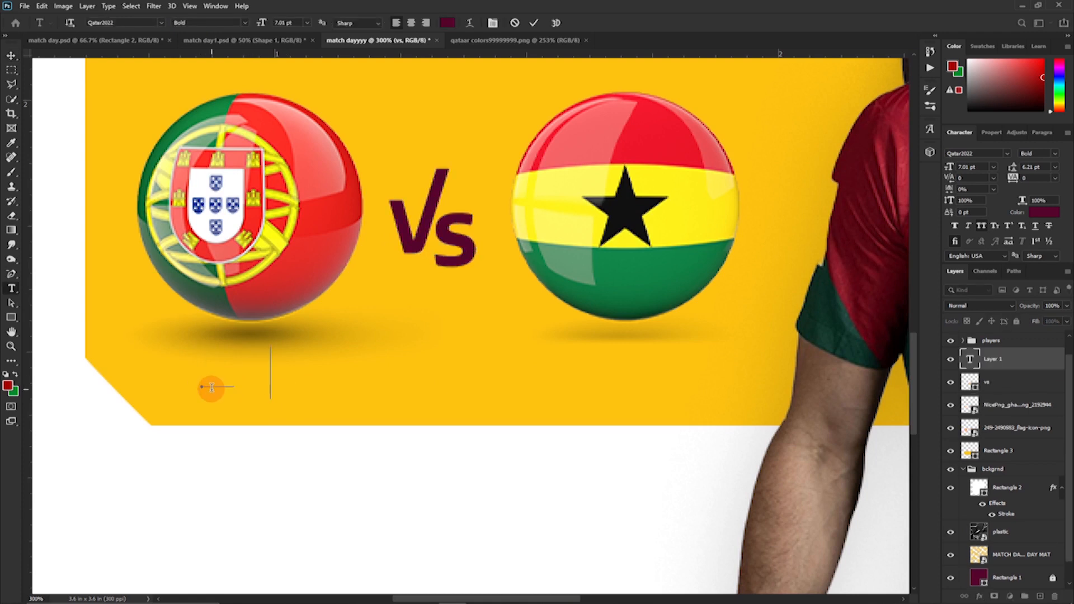
pyautogui.write('Rt')
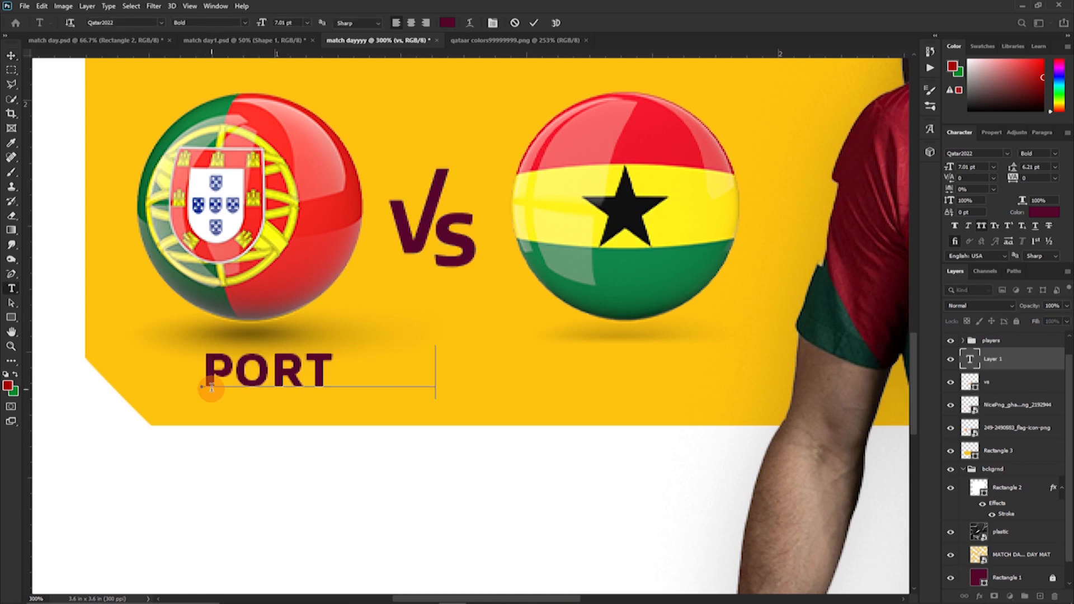
pyautogui.write('ugal')
pyautogui.hotkey('ctrl', 'Return')
# - Duplicate the country label beneath the Ghana flag ball, change the copy's text to "ghana", and shift the portugal label slightly left
pyautogui.press('v')
pyautogui.moveTo(317, 372); pyautogui.dragTo(642, 381)
pyautogui.press('t')
pyautogui.click(680, 365)
pyautogui.hotkey('ctrl', 'a')
pyautogui.write('ghana')
pyautogui.click(533, 23)
pyautogui.press('v')
pyautogui.moveTo(254, 382); pyautogui.dragTo(230, 382)
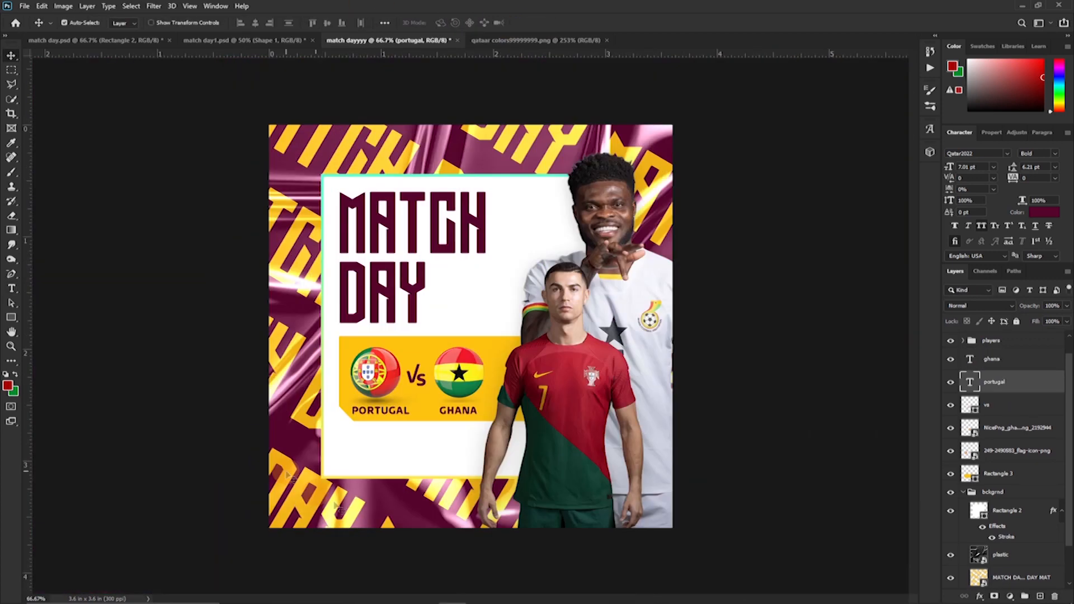
# - Add the text "key players" beneath the STADIUM 974 bar
pyautogui.scroll(3, 179, 368)
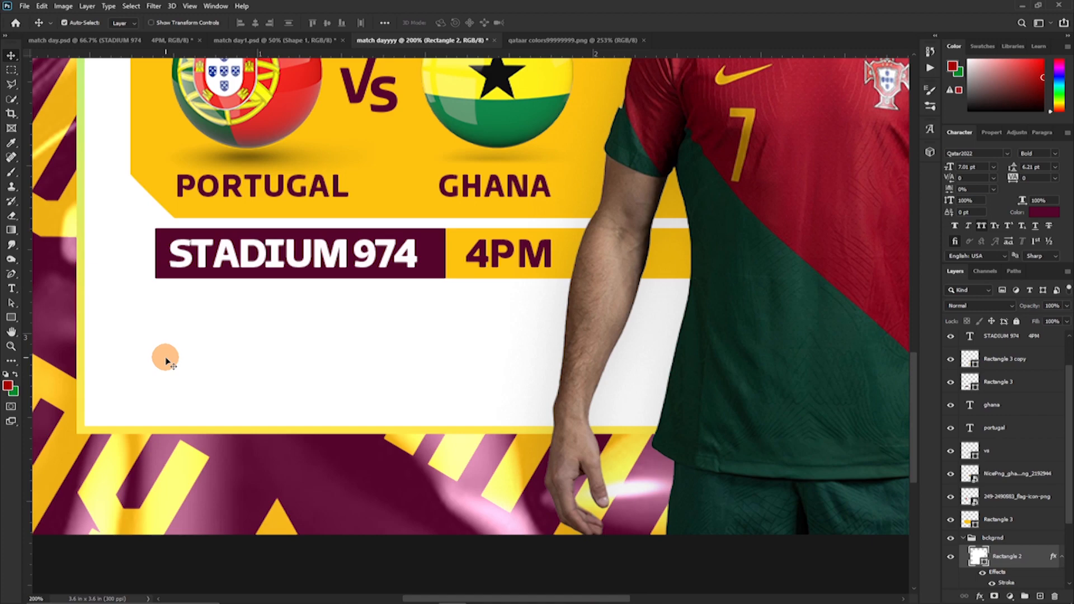
pyautogui.press('t')
pyautogui.click(255, 329)
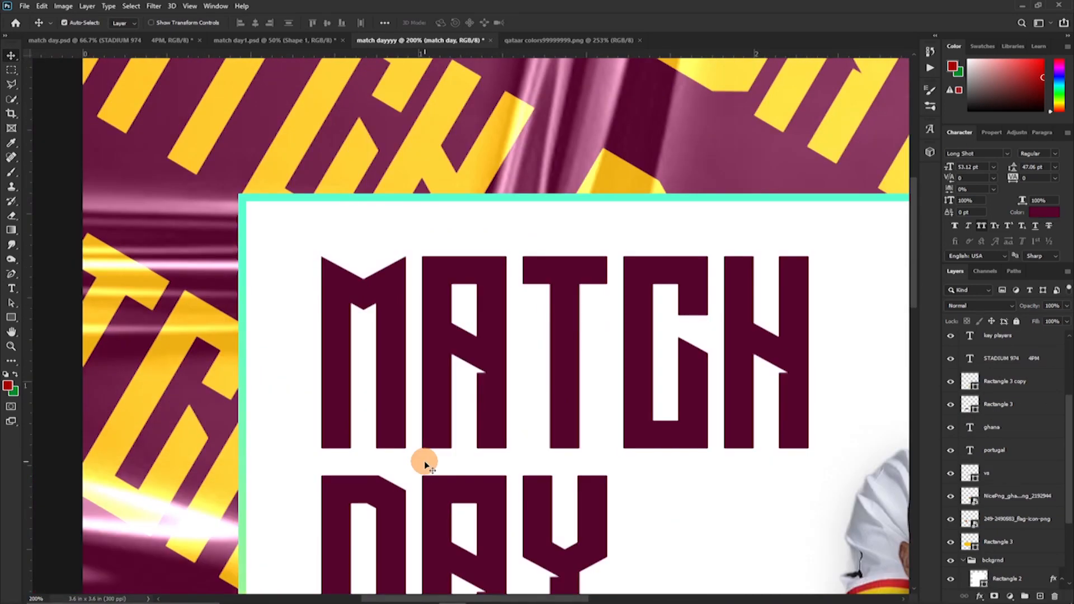
# - Group the title, banner and match detail layers as "info", and collapse the info and background groups
pyautogui.scroll(3, 978, 424)
pyautogui.scroll(-5, 1009, 363)
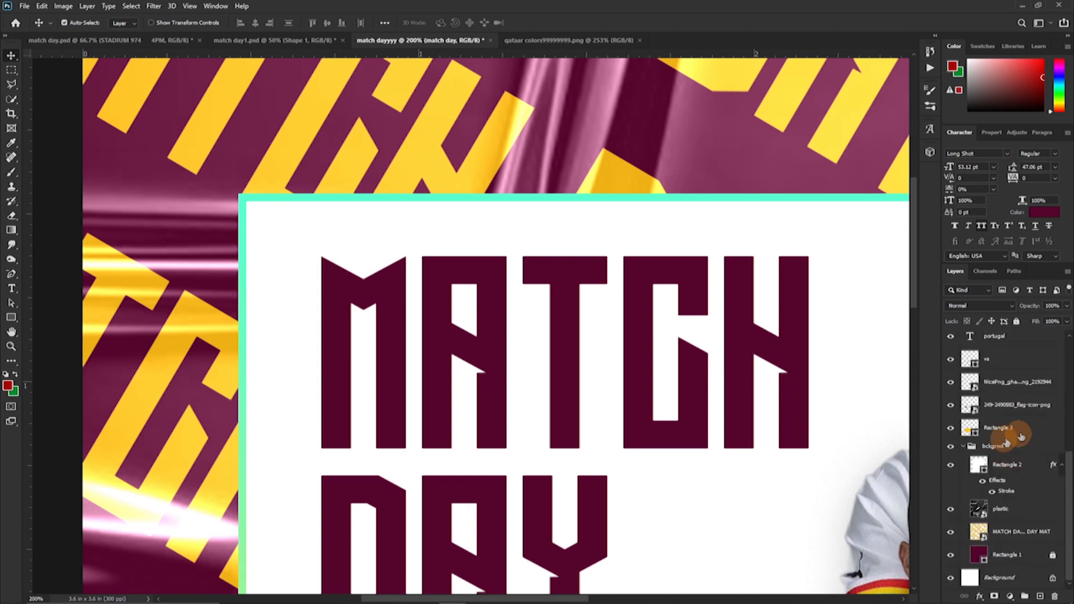
pyautogui.keyDown('shift'); pyautogui.click(1016, 434); pyautogui.keyUp('shift')
pyautogui.hotkey('ctrl', 'g')
pyautogui.doubleClick(992, 352)
pyautogui.write('info')
pyautogui.click(961, 372)
pyautogui.click(963, 366)
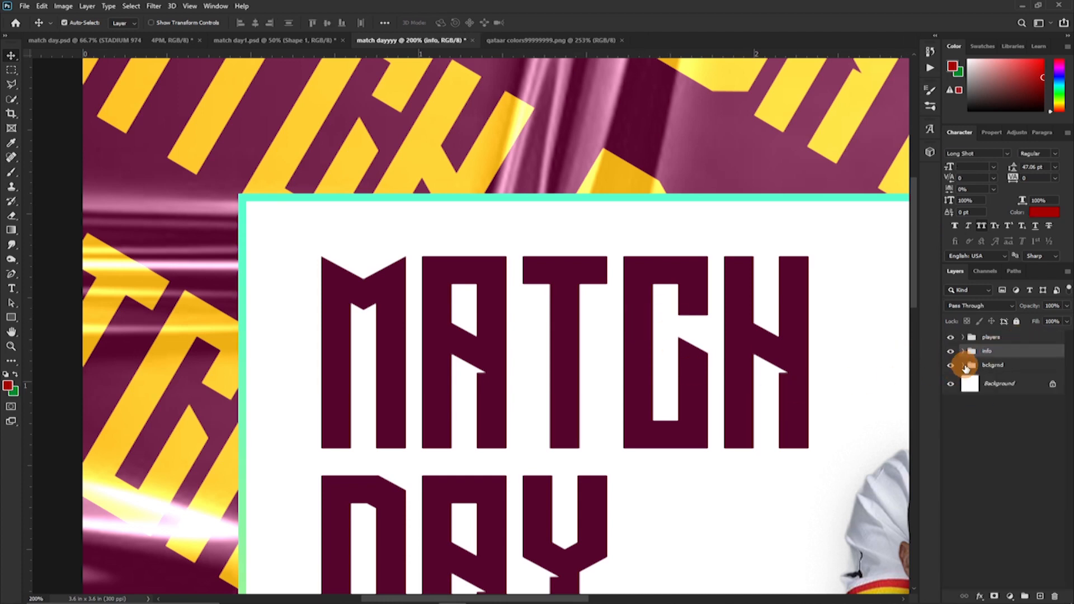
# - Duplicate the locked maroon Rectangle 1 layer in the background group and leave the copy unlocked
pyautogui.click(964, 367)
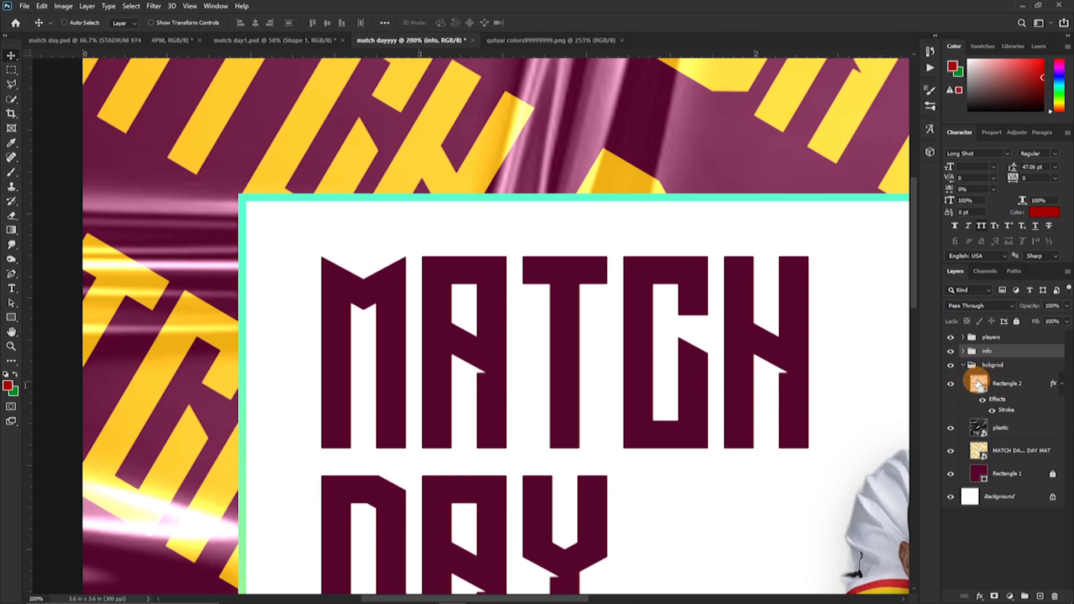
pyautogui.hotkey('ctrl', '-')
pyautogui.click(1011, 477)
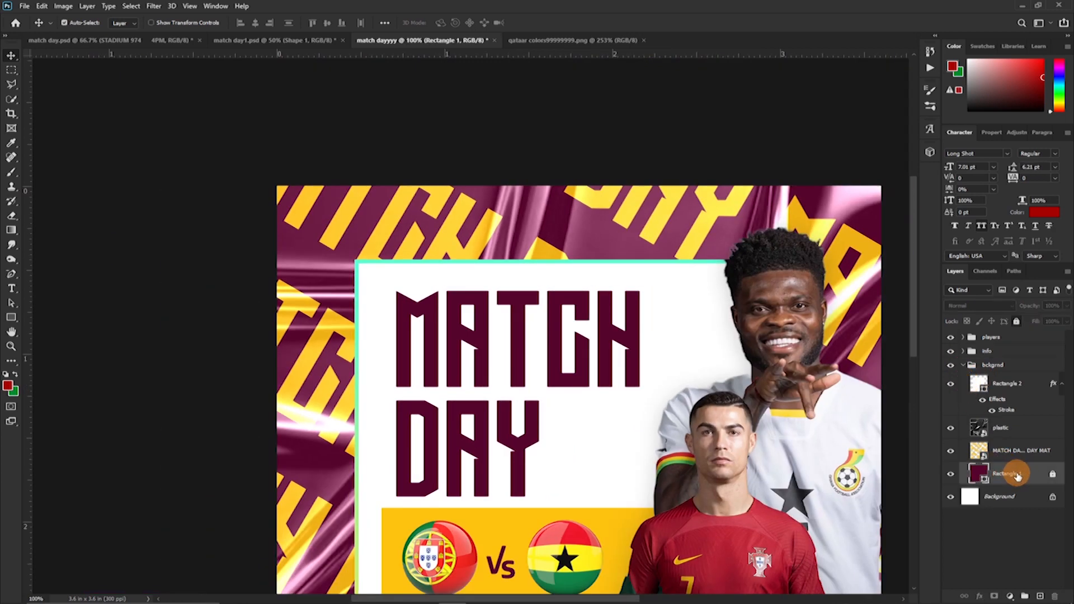
pyautogui.hotkey('ctrl', 'j')
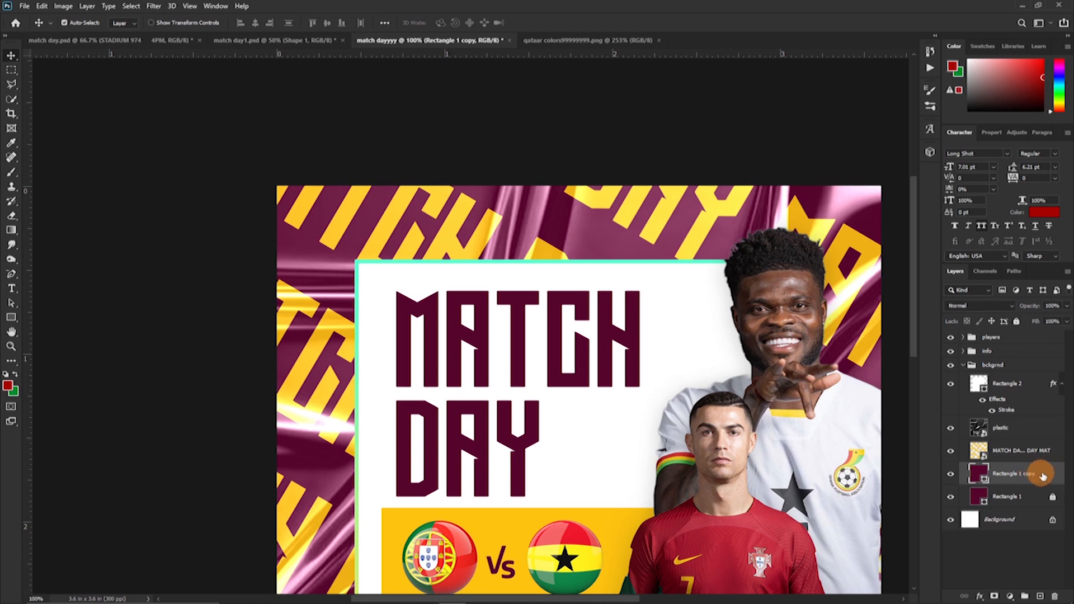
pyautogui.click(1017, 322)
pyautogui.click(1018, 324)
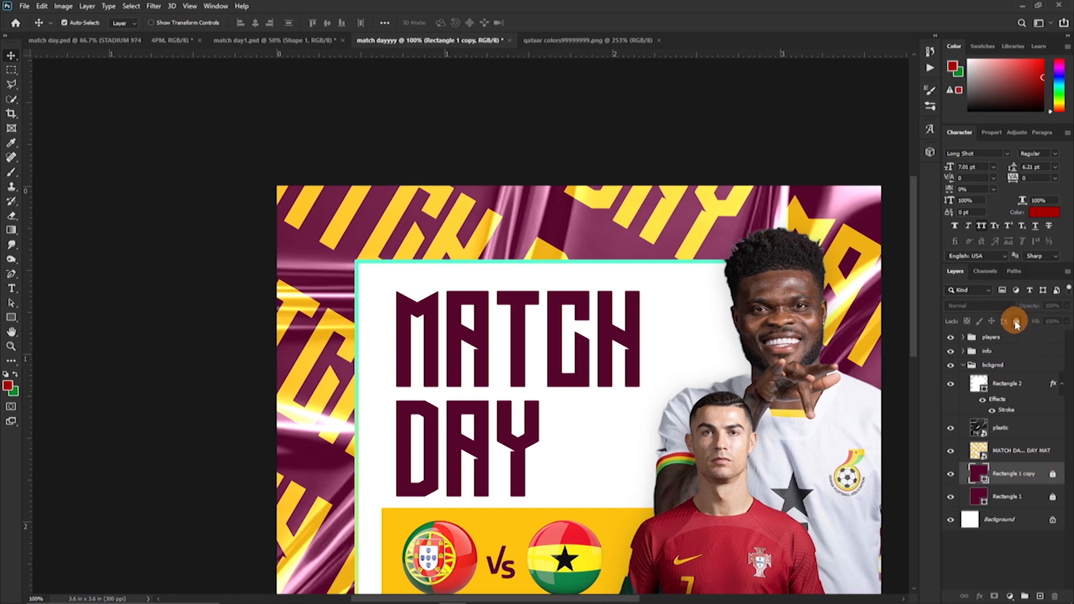
pyautogui.click(1018, 323)
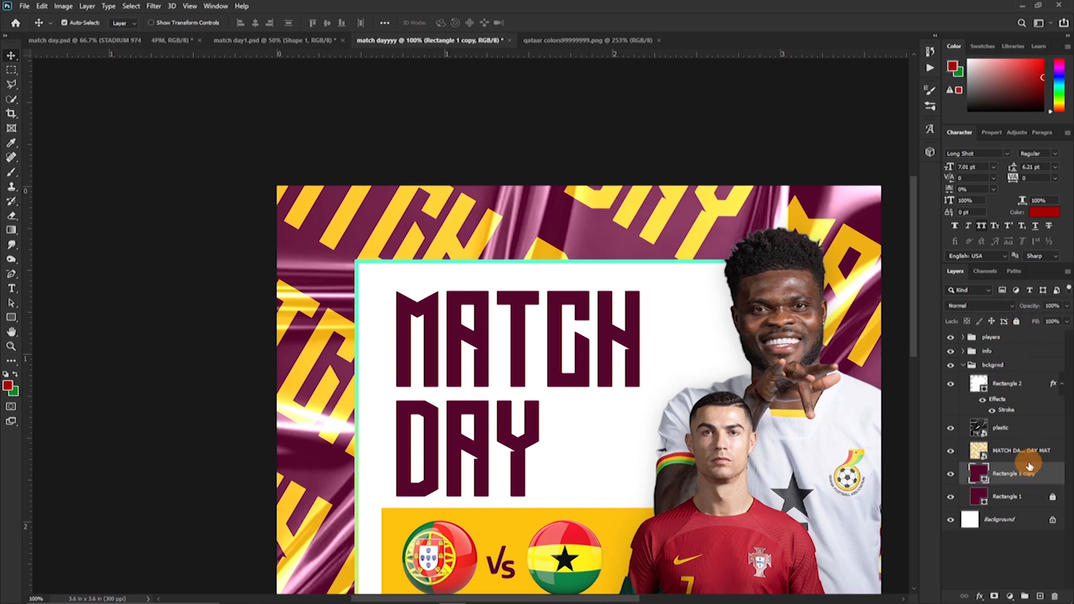
# - Scale the maroon rectangle copy down to about 90% and place its layer above the MATCH DAY pattern
pyautogui.hotkey('ctrl', 't')
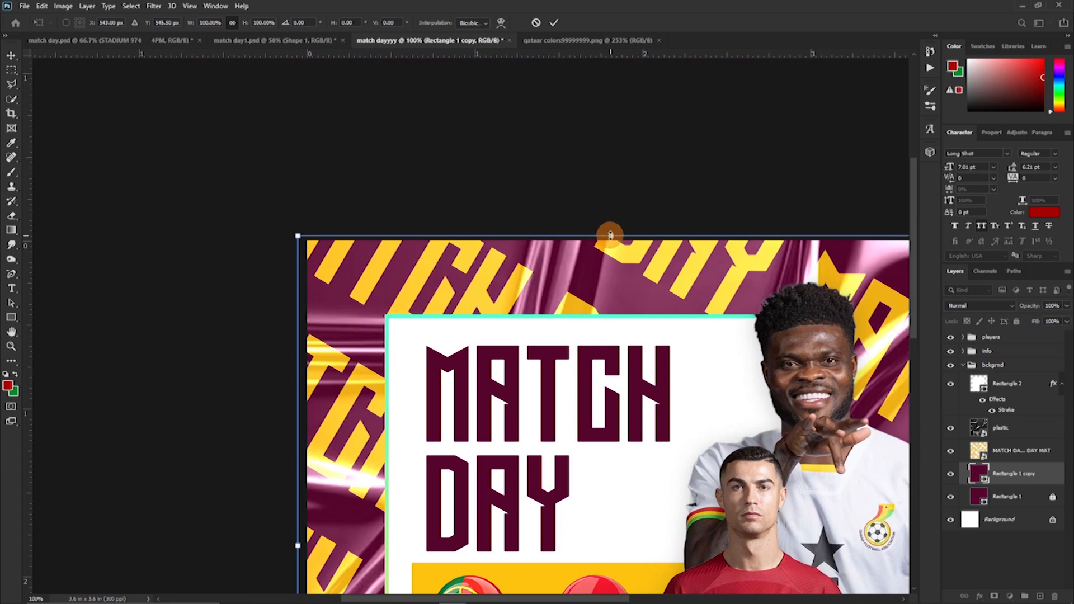
pyautogui.moveTo(611, 239); pyautogui.dragTo(525, 124)
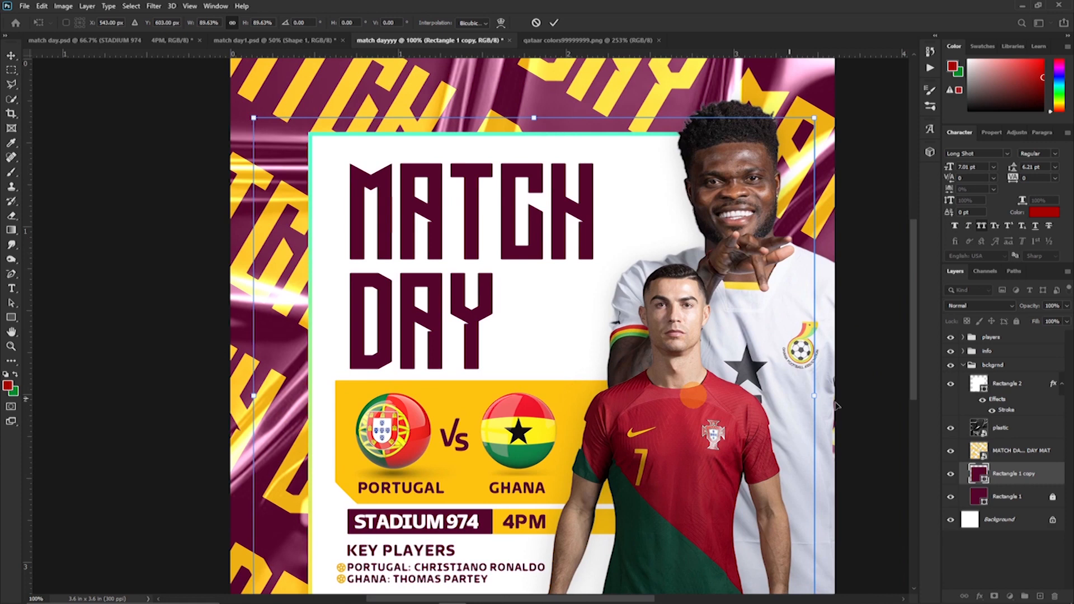
pyautogui.moveTo(1002, 473); pyautogui.dragTo(978, 441)
pyautogui.click(424, 395)
# - Pull in the rectangle copy's left edge, scaling it to about 95%, and hide the white frame and plastic layers
pyautogui.hotkey('ctrl', 't')
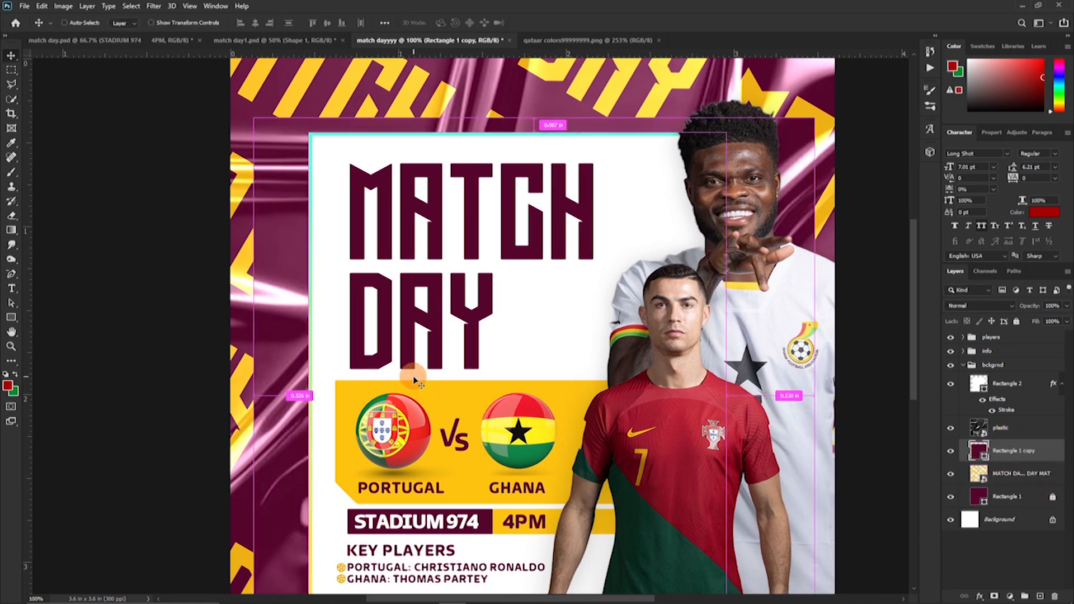
pyautogui.moveTo(254, 399); pyautogui.dragTo(283, 395)
pyautogui.moveTo(951, 383); pyautogui.dragTo(951, 428)
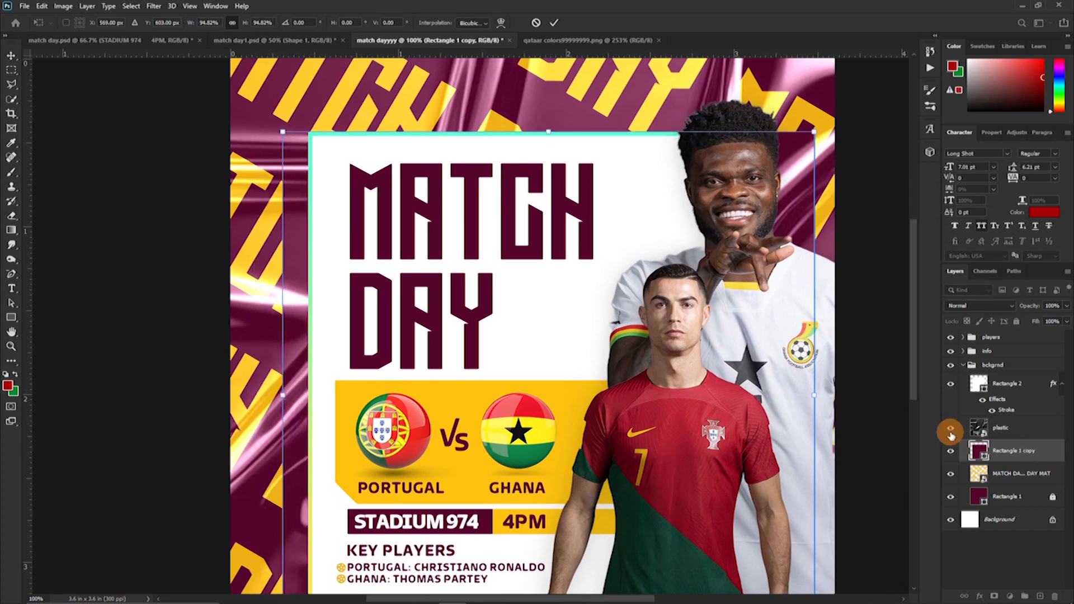
pyautogui.press('Return')
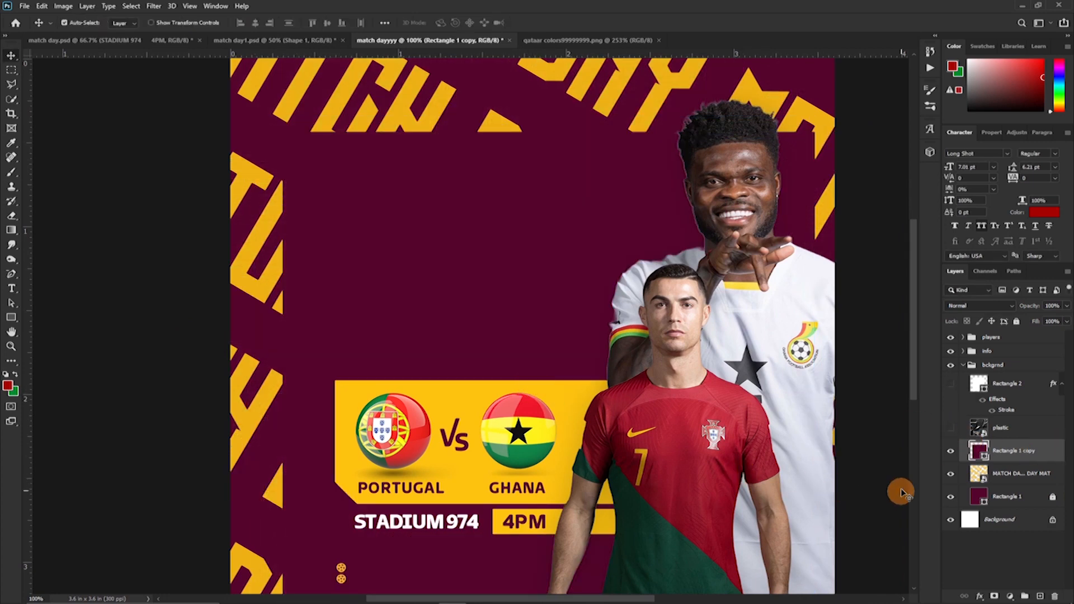
# - Show the white frame layer again and move the maroon rectangle copy up so it extends above the frame
pyautogui.click(951, 428)
pyautogui.click(952, 429)
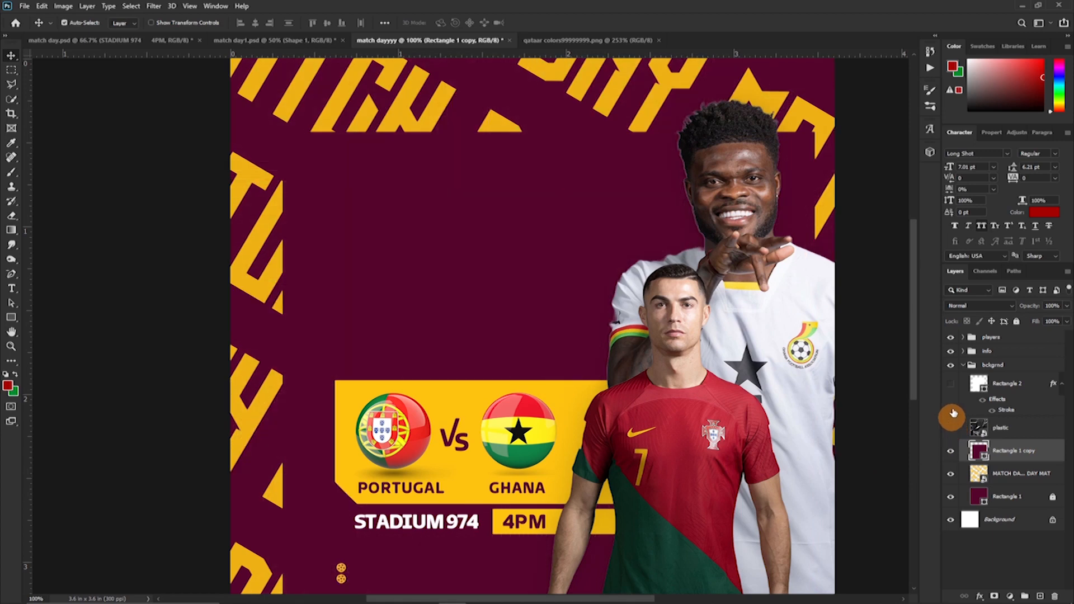
pyautogui.click(950, 383)
pyautogui.click(1027, 455)
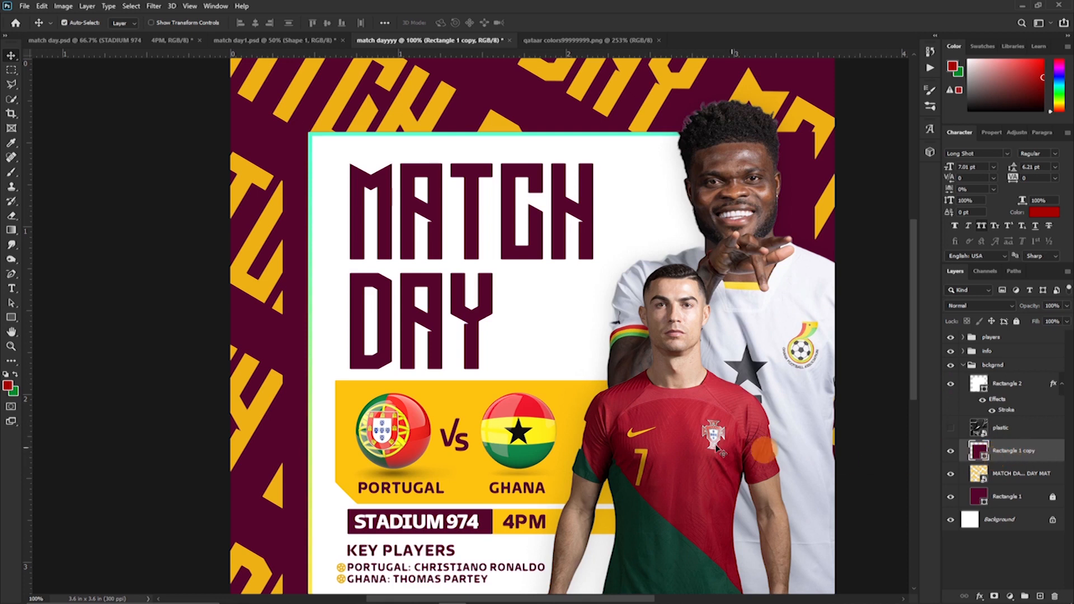
pyautogui.moveTo(373, 208); pyautogui.dragTo(442, 221)
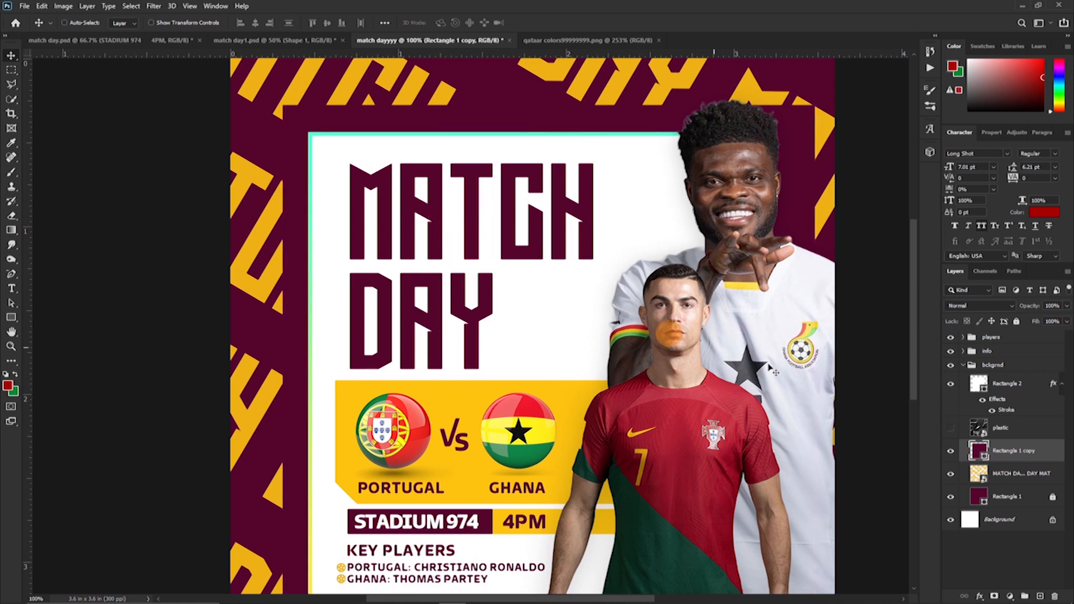
# - Recolour the rectangle copy mint #58ffcf, sampled from the white frame's upper stroke
pyautogui.doubleClick(980, 452)
pyautogui.click(584, 130)
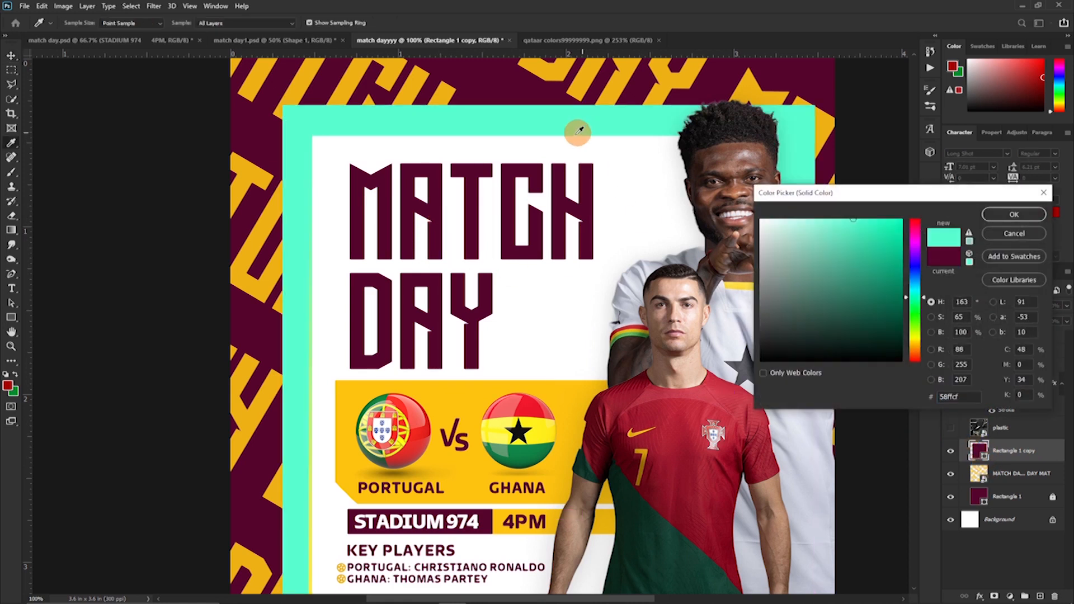
pyautogui.click(988, 215)
# - Nudge the rectangle copy down in small increments to even out its border around the white frame
pyautogui.press('v')
pyautogui.press('ctrl')
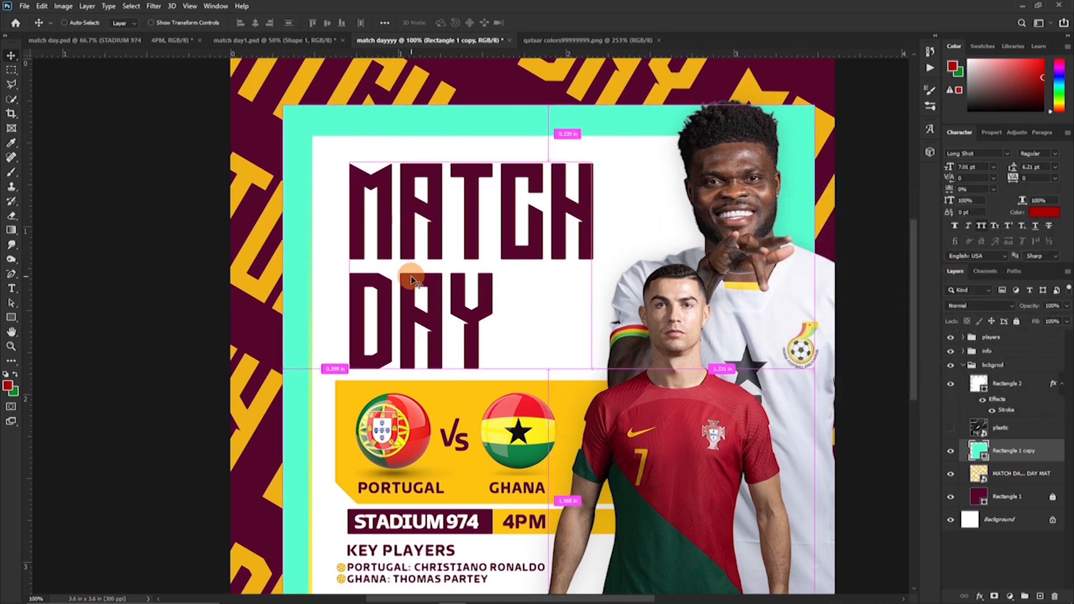
pyautogui.hotkey('ctrl', '-')
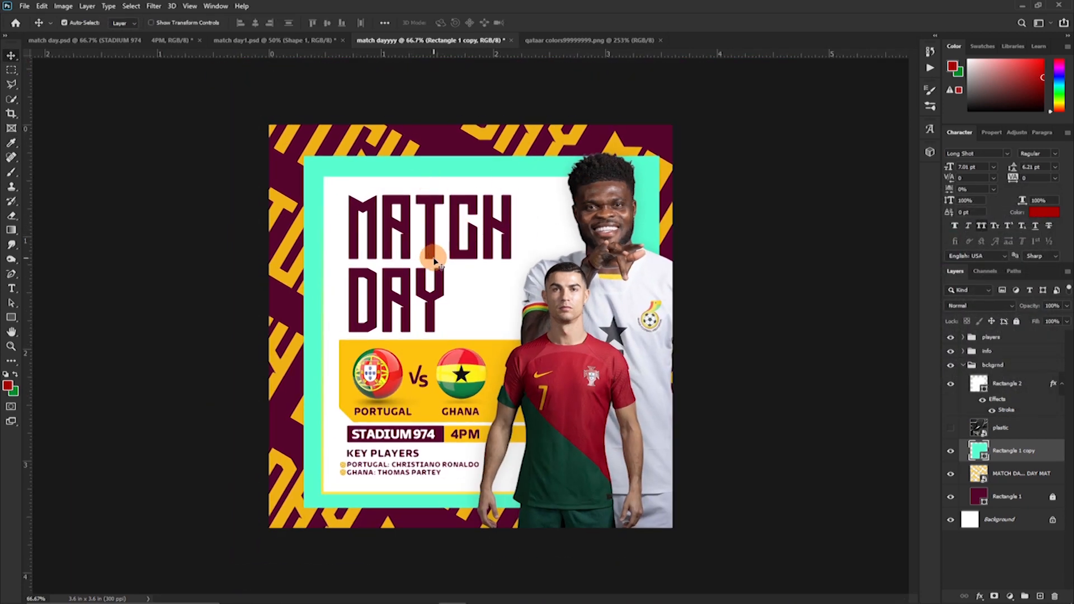
pyautogui.press('Down')
pyautogui.press('Down')
pyautogui.press('Down')
pyautogui.press('Down')
pyautogui.press('Down')
pyautogui.press('Down')
pyautogui.press('Down')
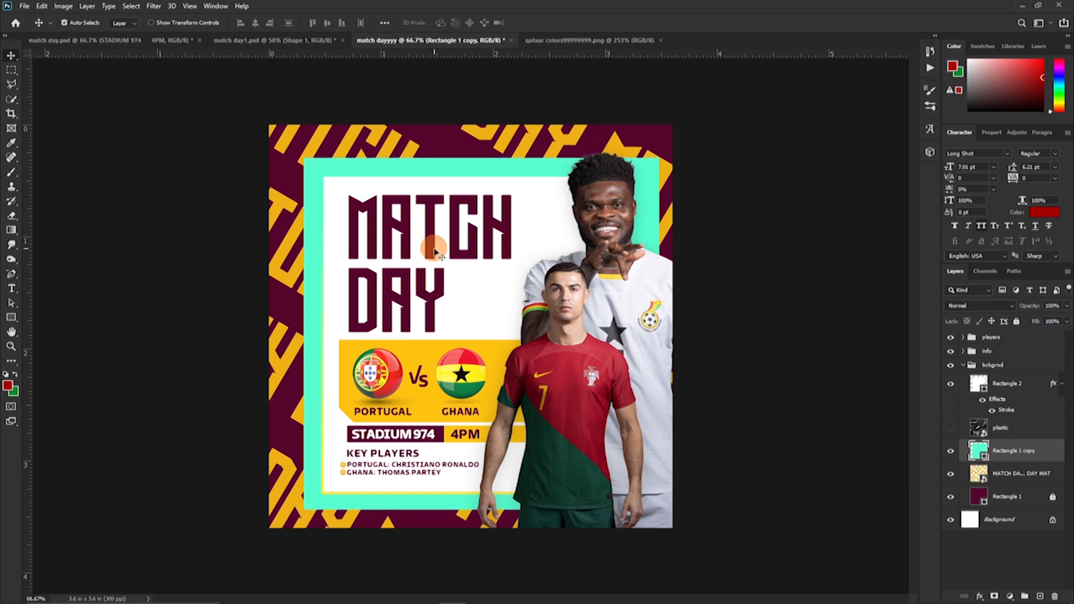
pyautogui.press('Down')
pyautogui.press('Down')
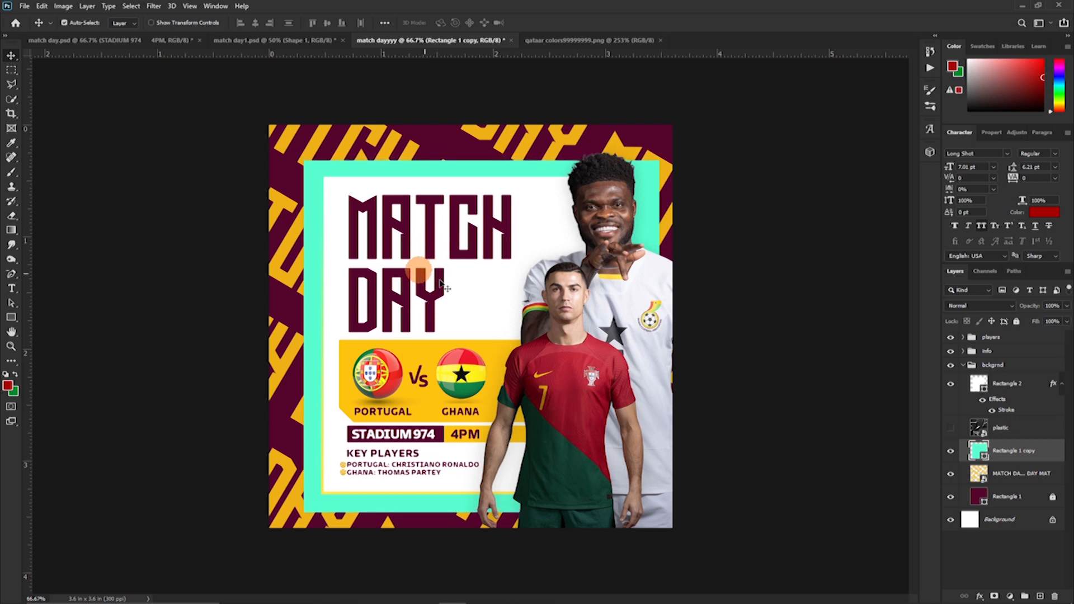
pyautogui.doubleClick(984, 457)
pyautogui.click(456, 149)
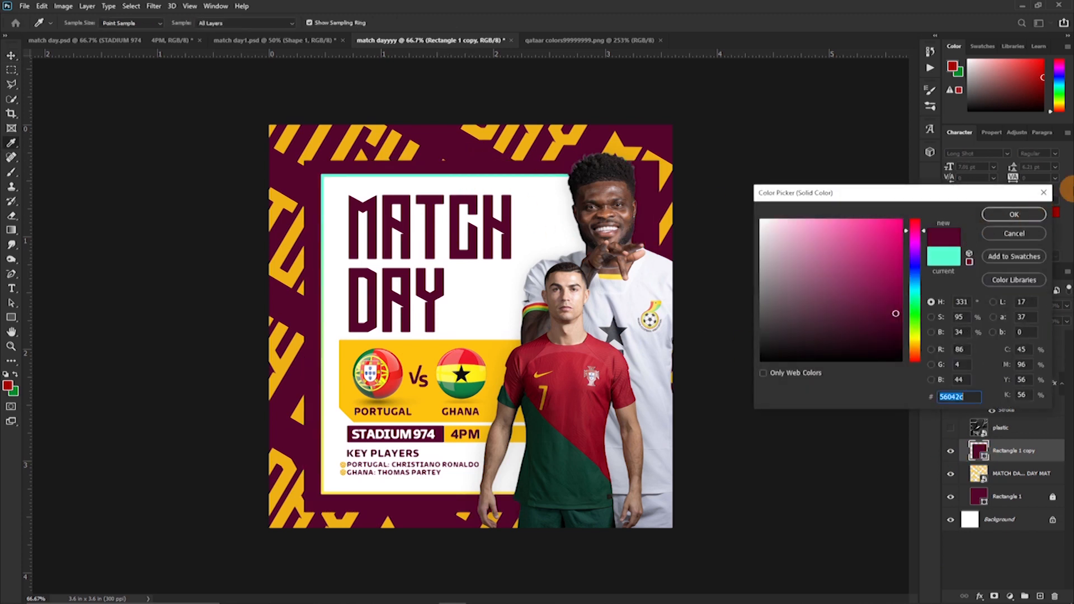
pyautogui.click(1044, 193)
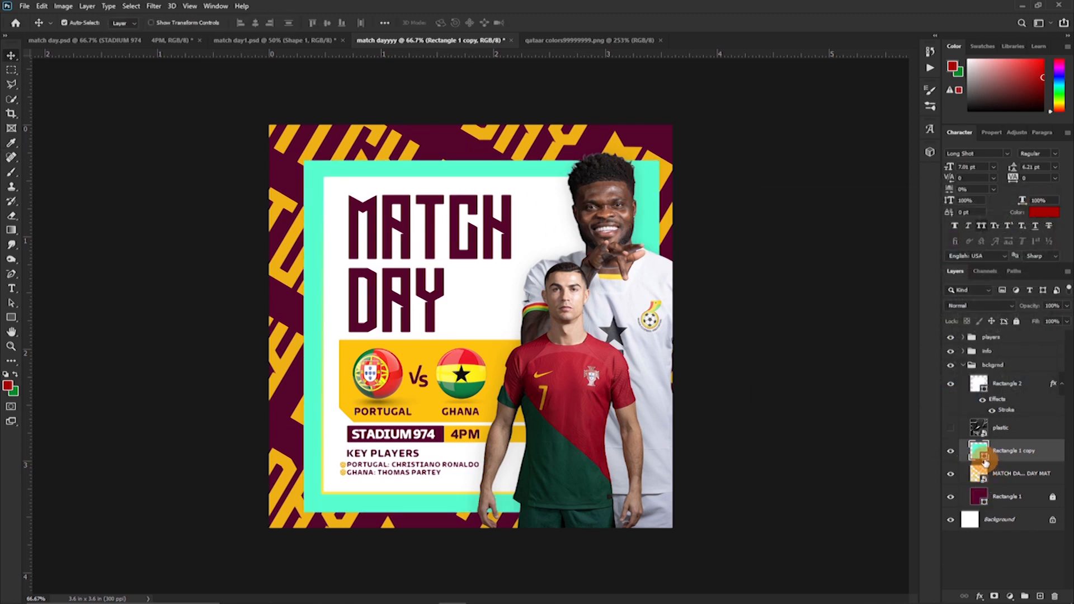
# - Recolour the rectangle copy in the background's maroon and show the plastic texture layer again
pyautogui.doubleClick(978, 450)
pyautogui.click(440, 161)
pyautogui.click(1016, 215)
pyautogui.click(950, 428)
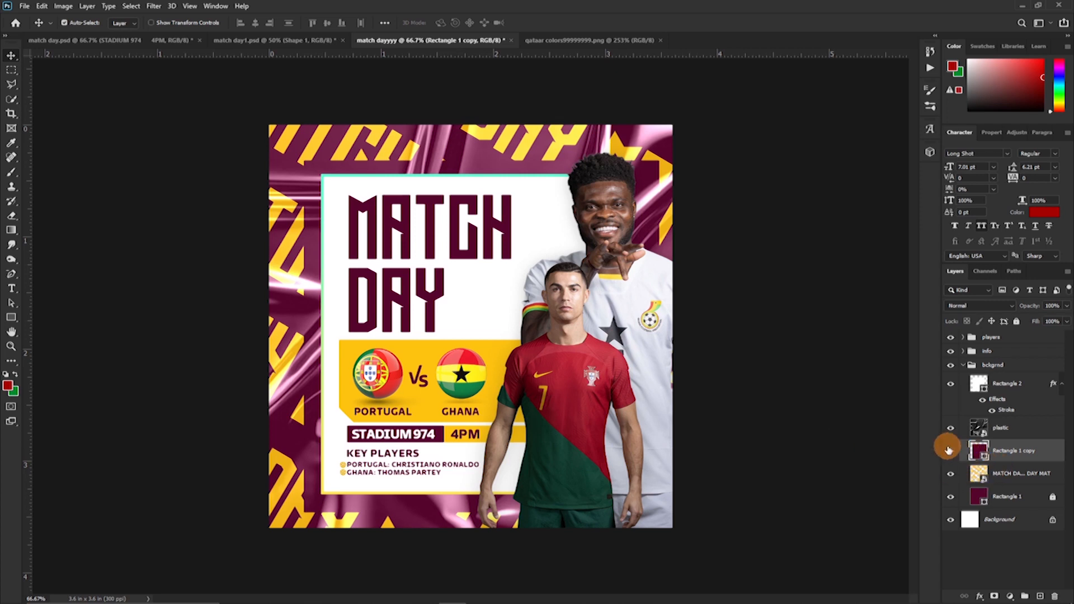
# - Pull in the rectangle copy's right edge behind the players and raise its upper edge slightly
pyautogui.hotkey('ctrl', 't')
pyautogui.moveTo(659, 336); pyautogui.dragTo(614, 332)
pyautogui.moveTo(459, 159); pyautogui.dragTo(458, 156)
pyautogui.press('Return')
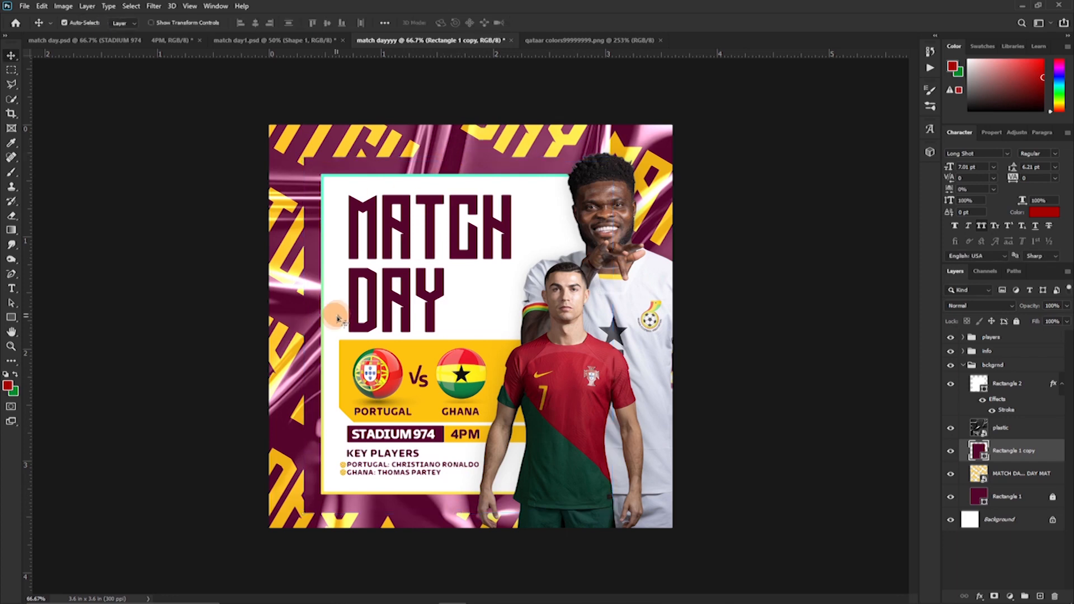
# - Add the text "ing" on the maroon border just above the white frame's upper edge, layered over Rectangle 2
pyautogui.hotkey('ctrl', '+')
pyautogui.hotkey('ctrl', '+')
pyautogui.moveTo(449, 81); pyautogui.dragTo(455, 360)
pyautogui.press('t')
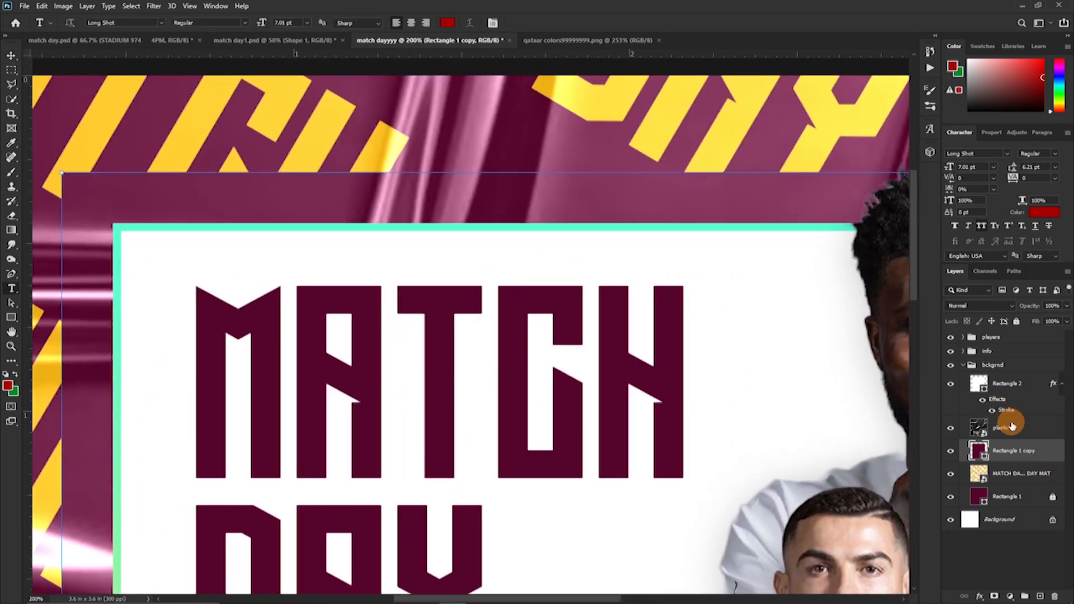
pyautogui.click(1006, 385)
pyautogui.click(660, 209)
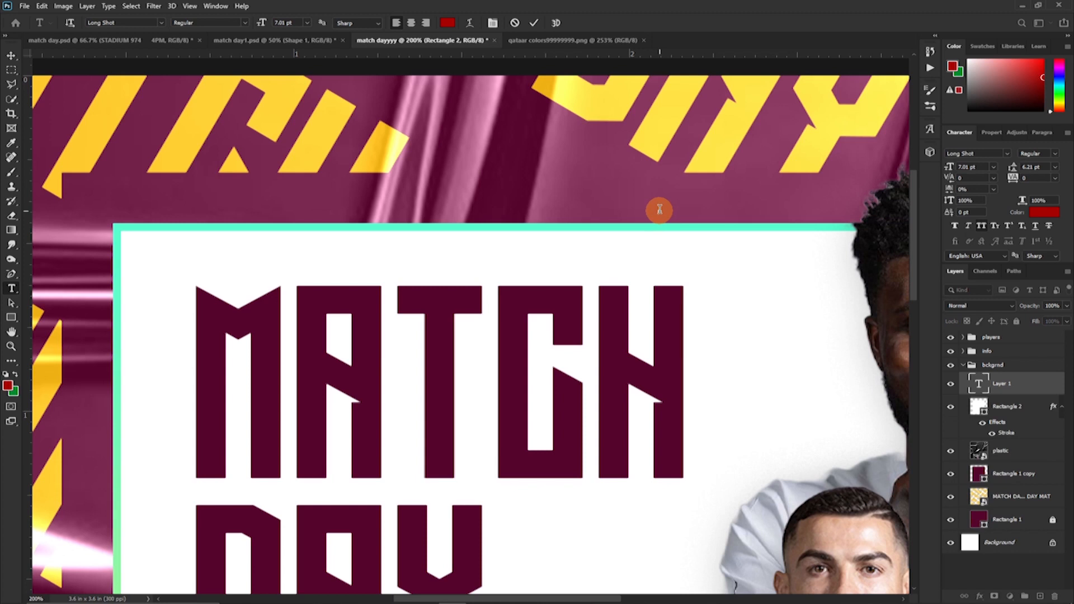
pyautogui.write('ng')
pyautogui.click(657, 206)
pyautogui.write('i')
pyautogui.click(534, 22)
# - Hide the plastic texture layer, recolour the "ing" text in the pattern's yellow and style it in Qatar2022 Bold
pyautogui.click(1044, 212)
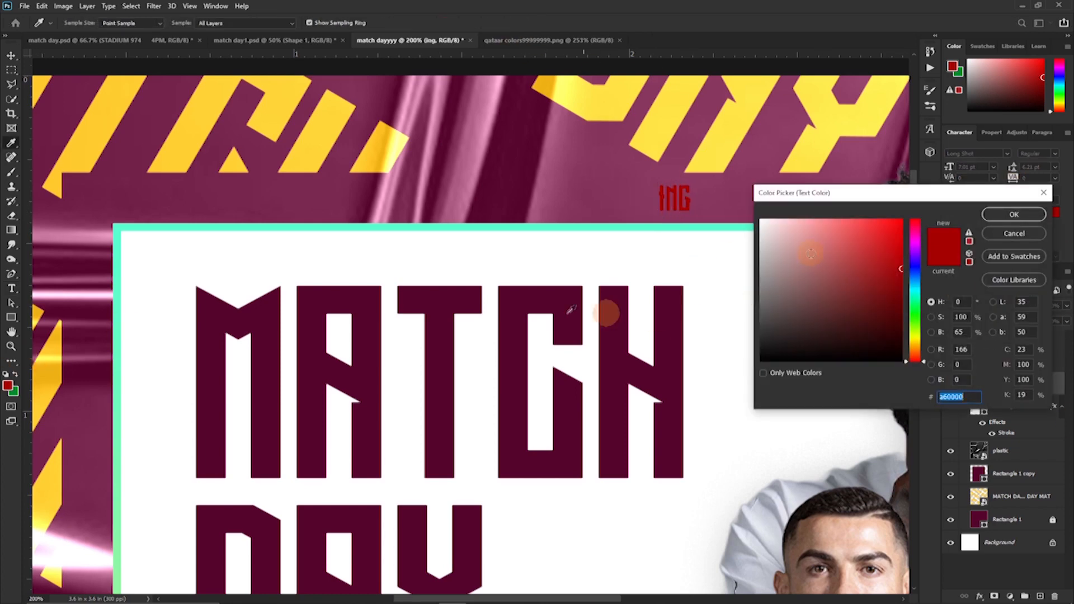
pyautogui.click(1014, 213)
pyautogui.click(951, 451)
pyautogui.click(1044, 212)
pyautogui.click(1014, 214)
pyautogui.click(1008, 153)
pyautogui.click(982, 226)
# - Move the "ing" text beside the Ghana player's head and place a copy rotated to read upwards at the frame's lower-left corner
pyautogui.press('v')
pyautogui.moveTo(698, 202); pyautogui.dragTo(816, 203)
pyautogui.scroll(-1, 817, 192)
pyautogui.scroll(-2, 817, 192)
pyautogui.hotkey('ctrl', 'j')
pyautogui.hotkey('ctrl', 't')
pyautogui.moveTo(576, 168); pyautogui.dragTo(326, 506)
pyautogui.press('Return')
# - Replace the wording of the vertical text copy with "amaz"
pyautogui.scroll(3, 420, 516)
pyautogui.moveTo(421, 516); pyautogui.dragTo(472, 324)
pyautogui.press('t')
pyautogui.doubleClick(533, 324)
pyautogui.write('amaz')
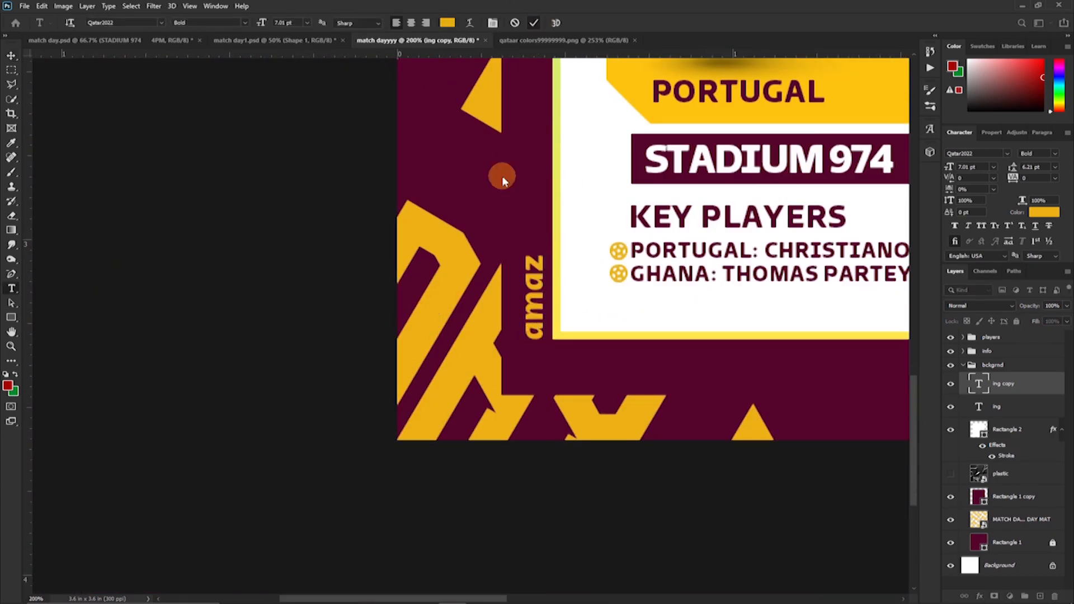
pyautogui.click(501, 175)
# - Draw a thin upright rectangle about 4 px wide and 13 px high from the end of the z in "amaz"
pyautogui.scroll(2, 513, 249)
pyautogui.scroll(4, 513, 249)
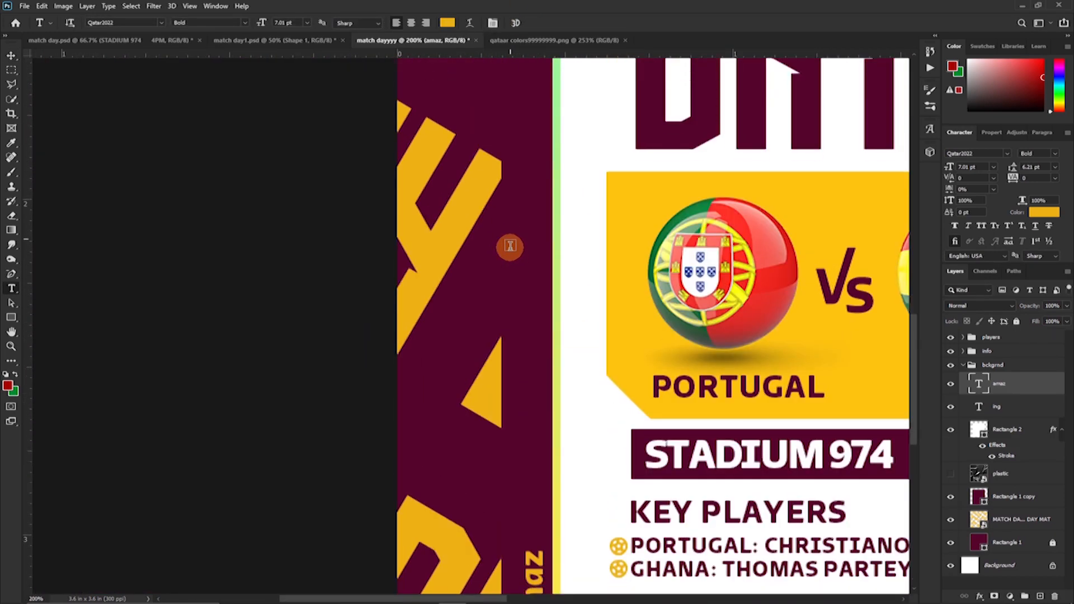
pyautogui.scroll(-2, 509, 246)
pyautogui.click(12, 318)
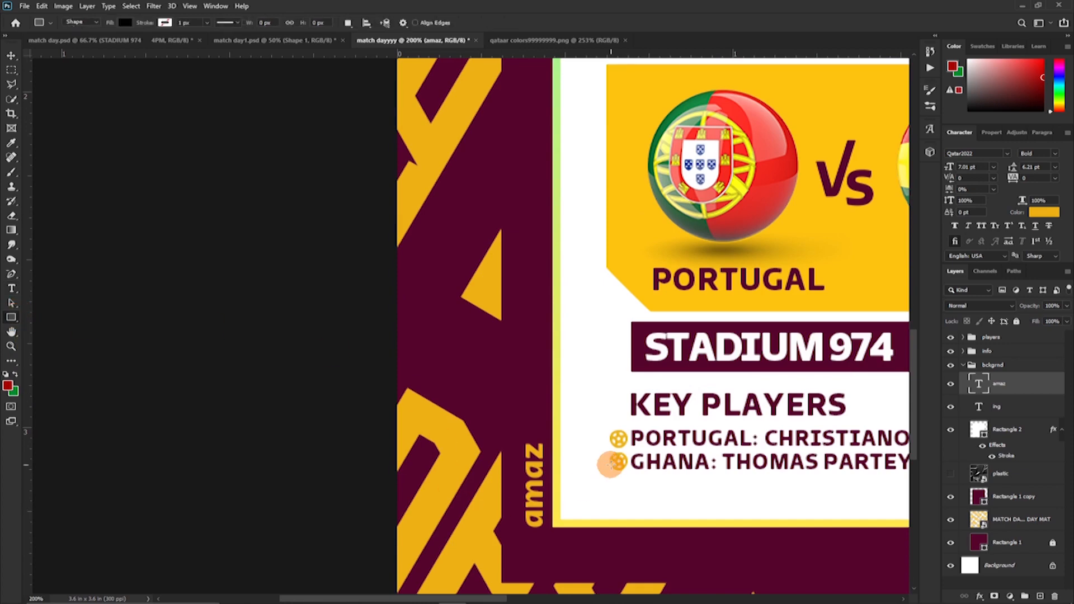
pyautogui.scroll(3, 538, 458)
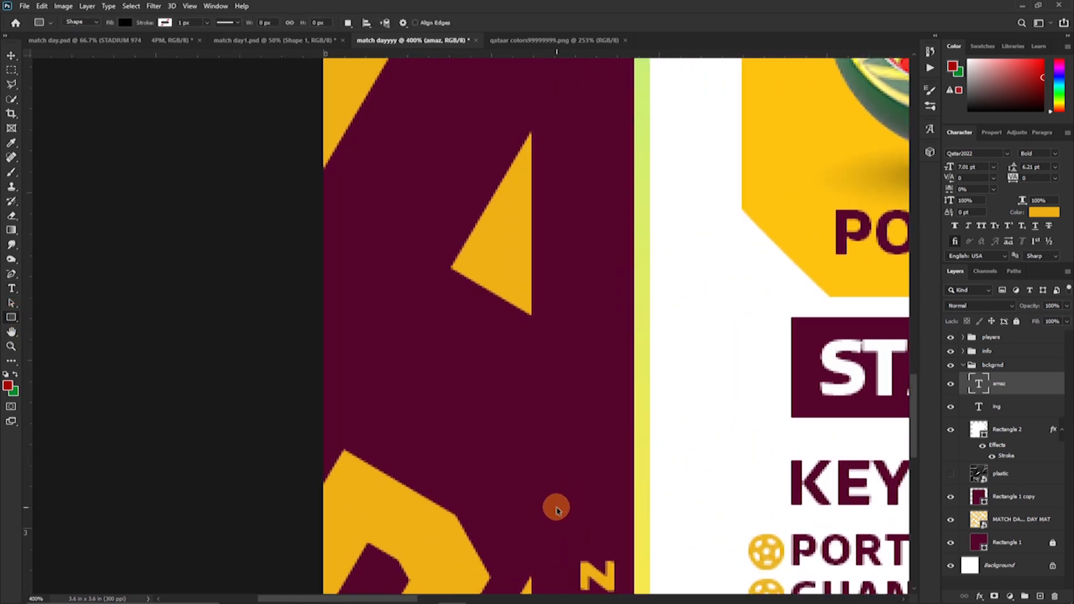
pyautogui.scroll(2, 556, 509)
pyautogui.moveTo(607, 518); pyautogui.dragTo(425, 231)
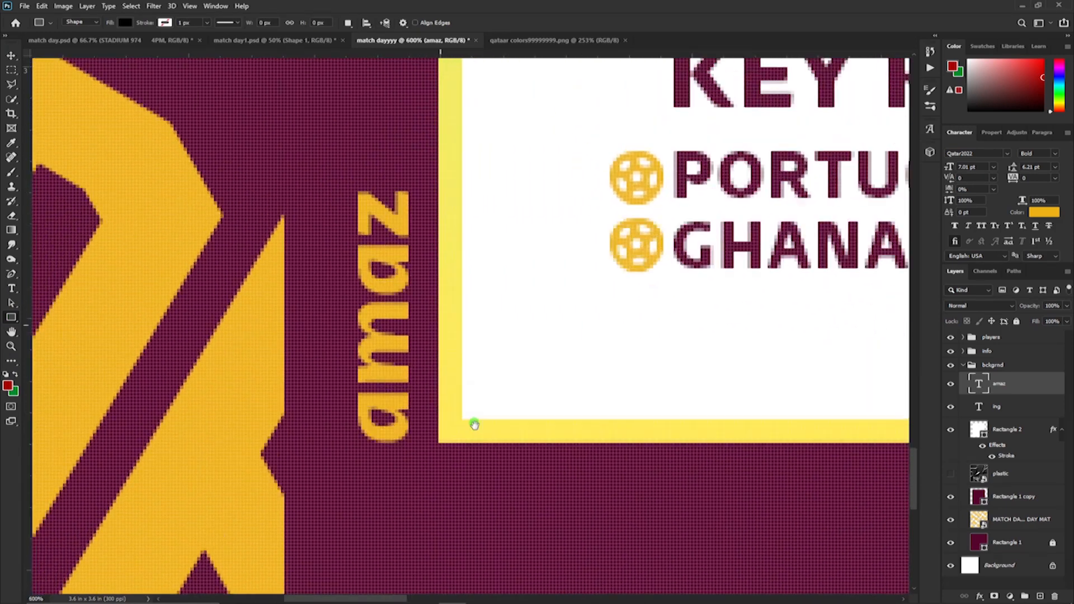
pyautogui.moveTo(474, 426); pyautogui.dragTo(490, 476)
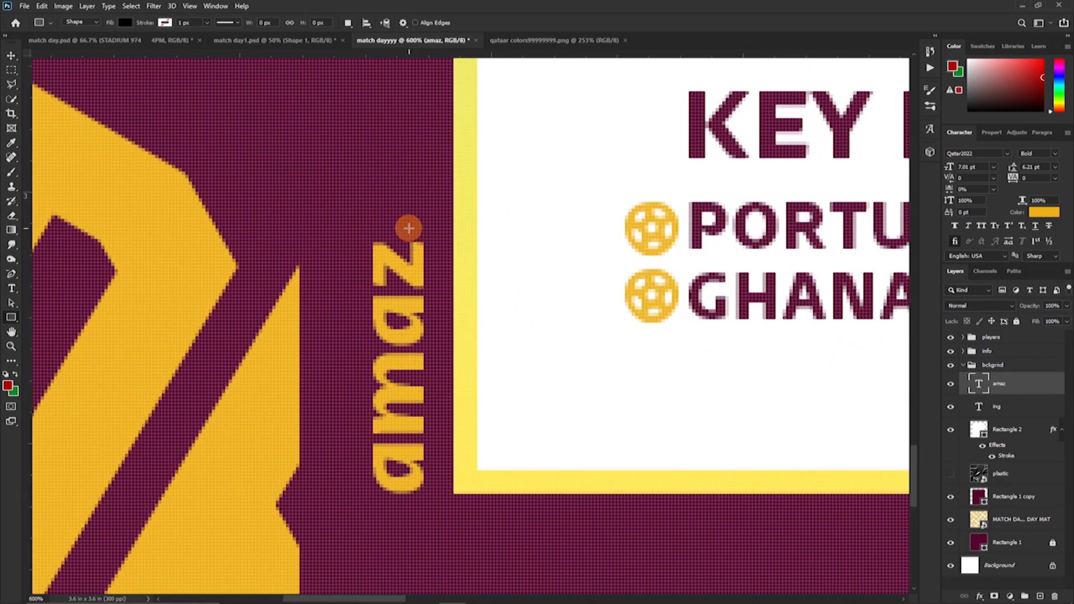
pyautogui.moveTo(409, 213); pyautogui.dragTo(421, 254)
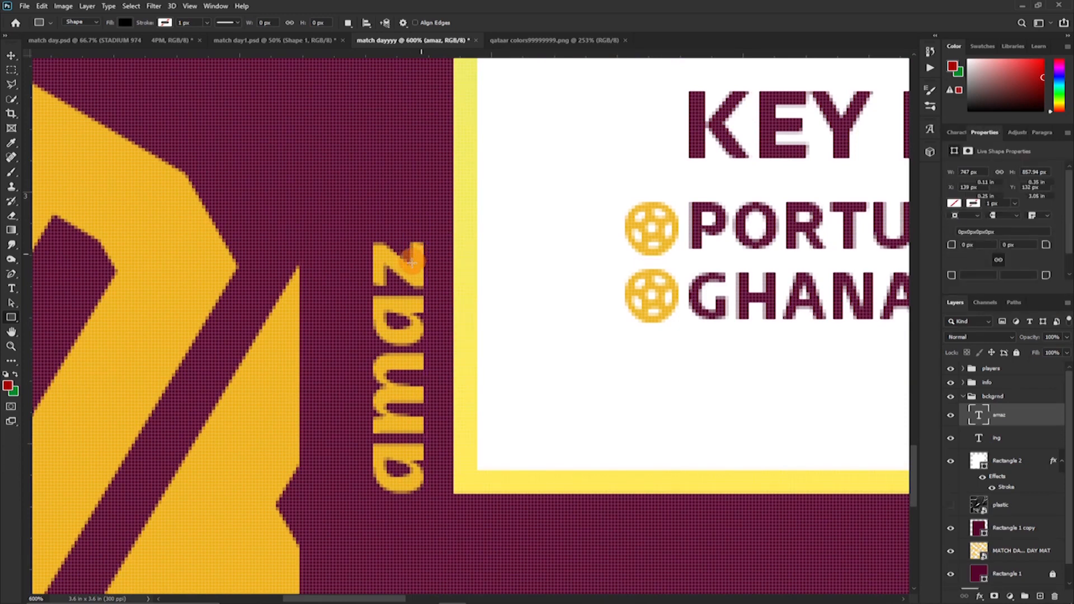
pyautogui.moveTo(413, 261); pyautogui.dragTo(410, 250)
pyautogui.hotkey('ctrl', 't')
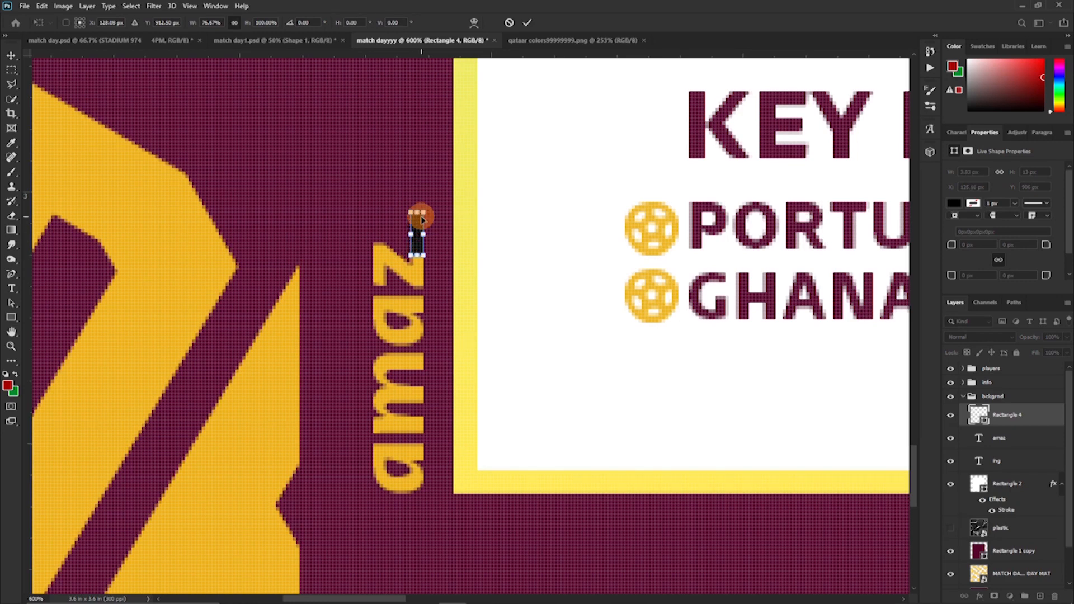
# - Recolour the small rectangle in the yellow of the "amaz" text
pyautogui.doubleClick(979, 417)
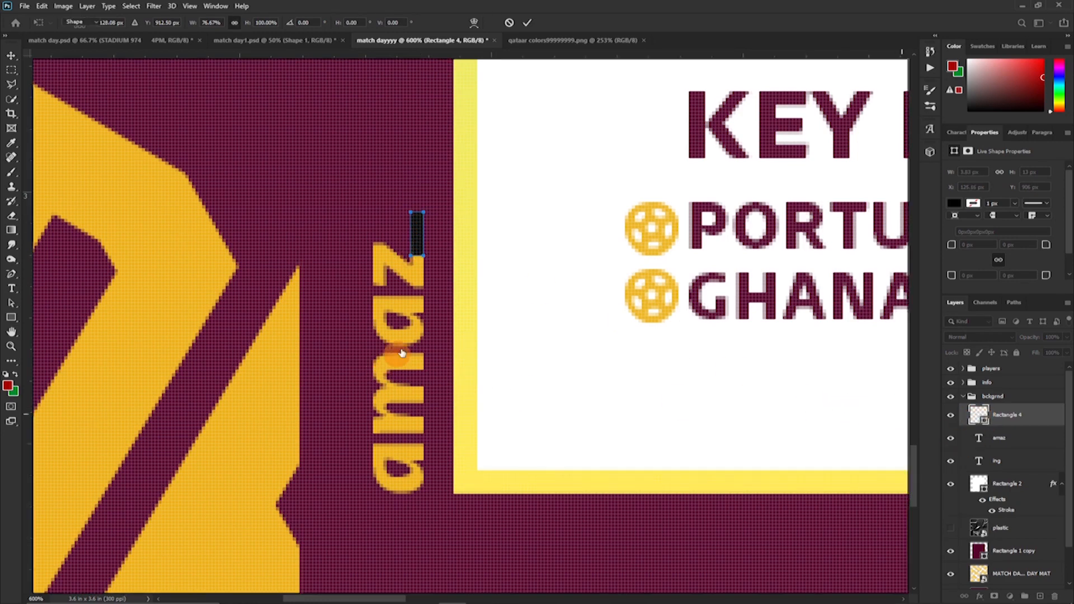
pyautogui.click(410, 302)
pyautogui.click(1005, 215)
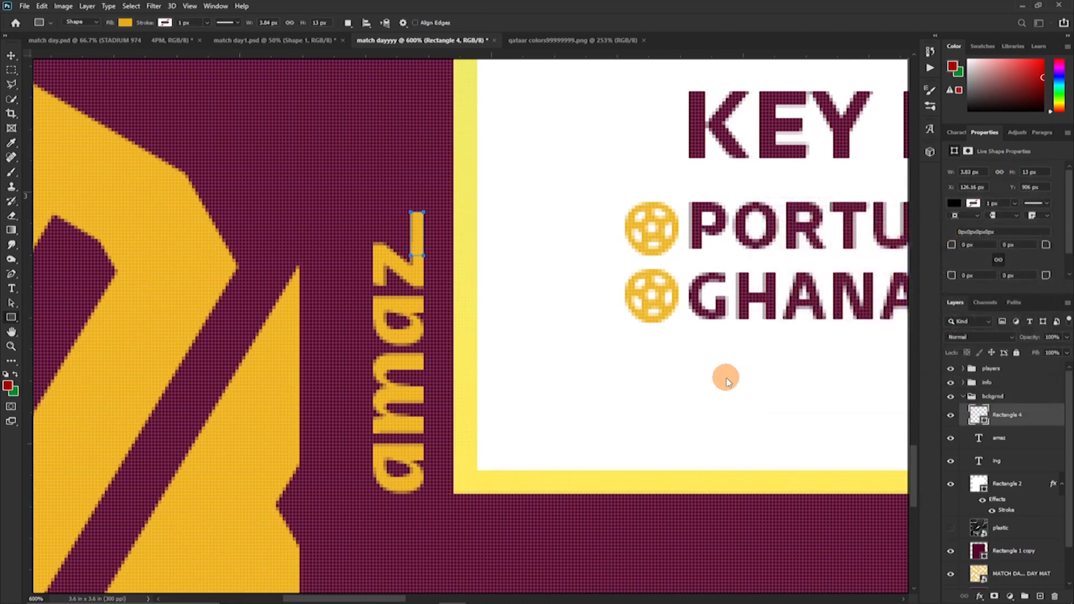
# - Stretch the yellow rectangle upwards into a line about 798 px long, reaching the white frame's upper-left corner
pyautogui.hotkey('ctrl', 't')
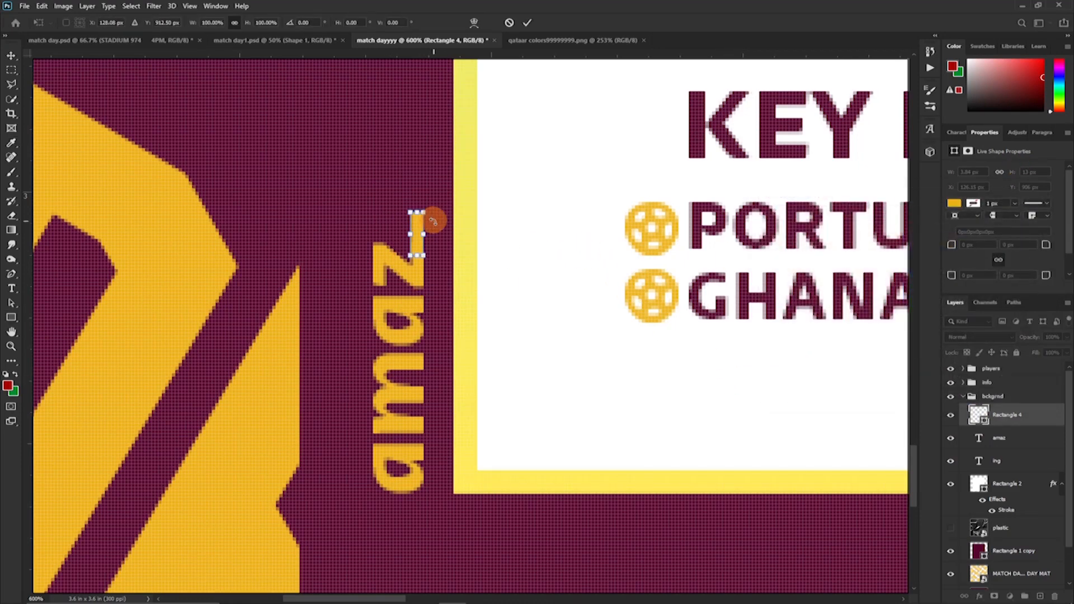
pyautogui.scroll(-4, 426, 226)
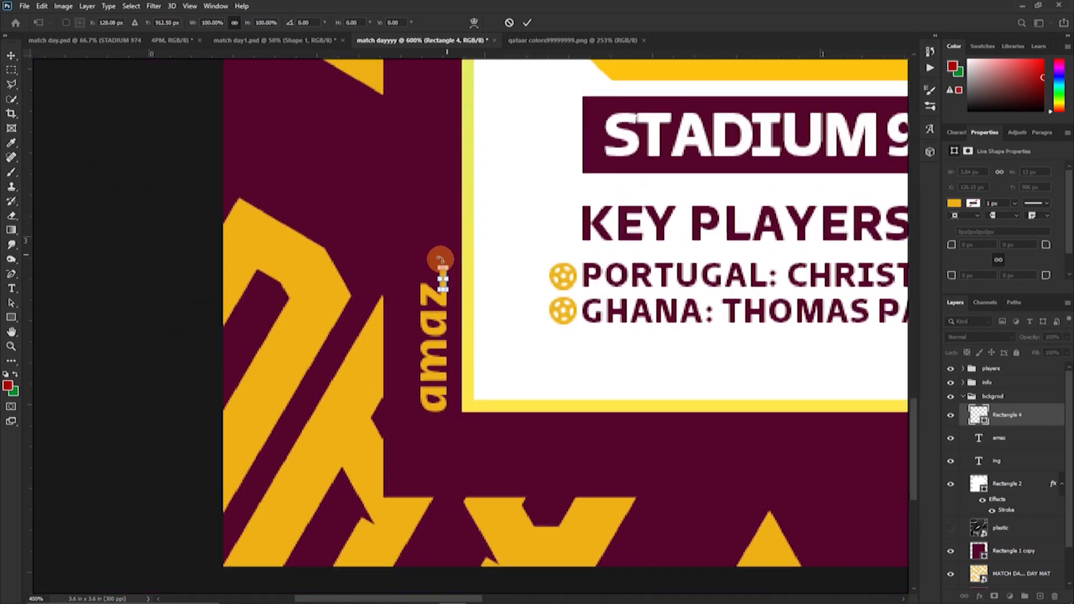
pyautogui.scroll(-3, 444, 258)
pyautogui.moveTo(317, 462); pyautogui.dragTo(353, 170)
pyautogui.press('Return')
# - Duplicate the vertical yellow line and rotate the copy to run horizontally above the white frame's upper edge
pyautogui.hotkey('ctrl', 'j')
pyautogui.press('t')
pyautogui.hotkey('ctrl', 'y')
pyautogui.hotkey('ctrl', 't')
pyautogui.moveTo(342, 422); pyautogui.dragTo(537, 154)
pyautogui.press('Return')
# - Shorten the horizontal yellow line to about 613 px so that it ends at the "ing" text
pyautogui.scroll(3, 437, 157)
pyautogui.moveTo(712, 470); pyautogui.dragTo(185, 463)
pyautogui.hotkey('ctrl', 't')
pyautogui.moveTo(620, 256); pyautogui.dragTo(308, 255)
pyautogui.press('Return')
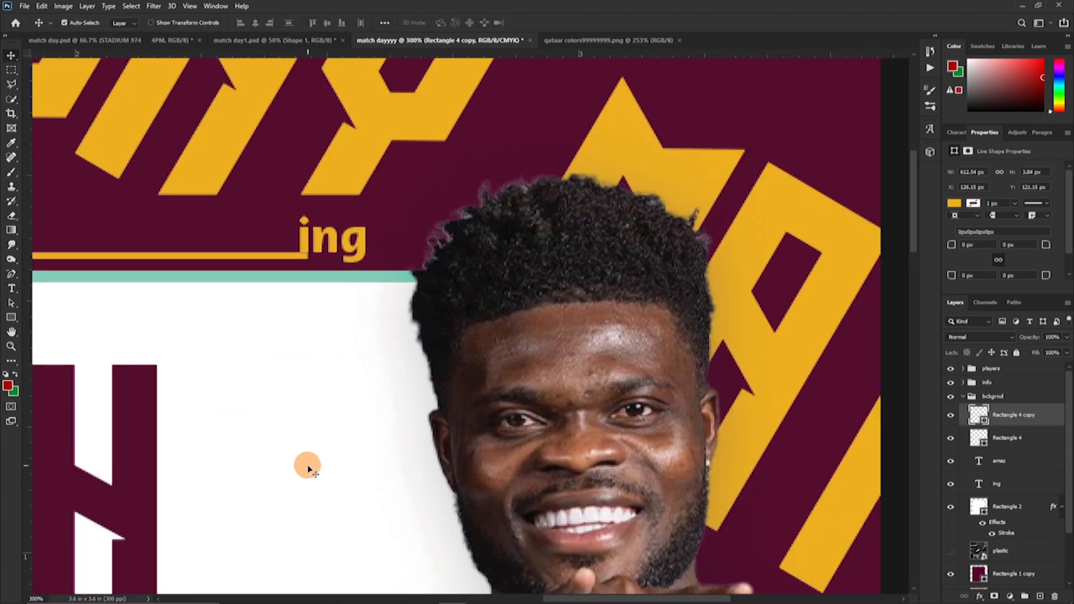
pyautogui.hotkey('ctrl', '0')
pyautogui.scroll(-1, 1004, 504)
pyautogui.scroll(1, 1016, 465)
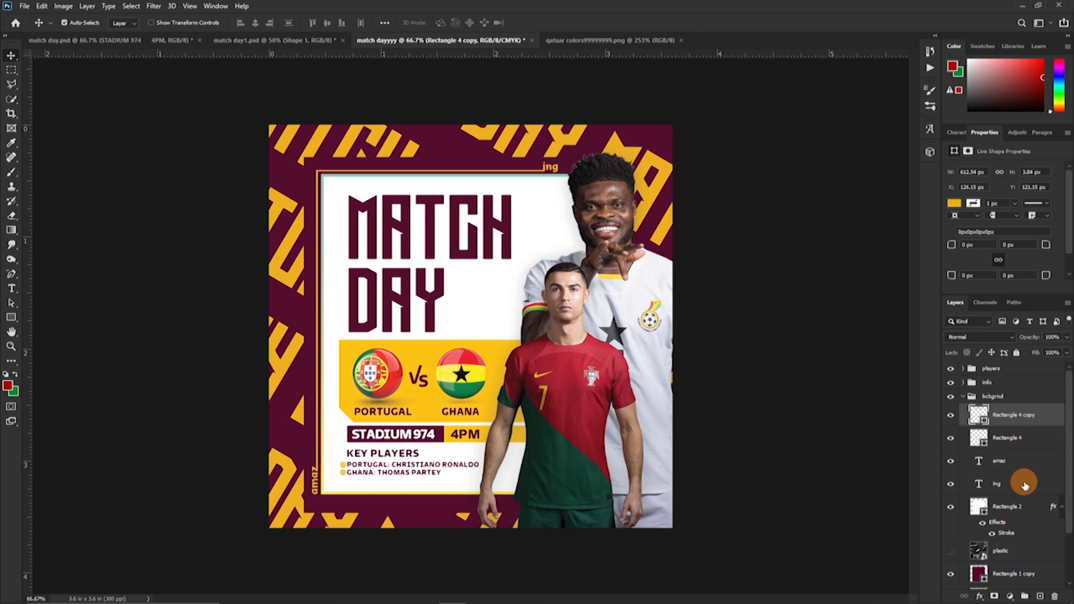
# - Group both yellow lines and both text pieces as "amazing" beneath the plastic texture layer, and show that texture again
pyautogui.keyDown('shift'); pyautogui.click(1024, 485); pyautogui.keyUp('shift')
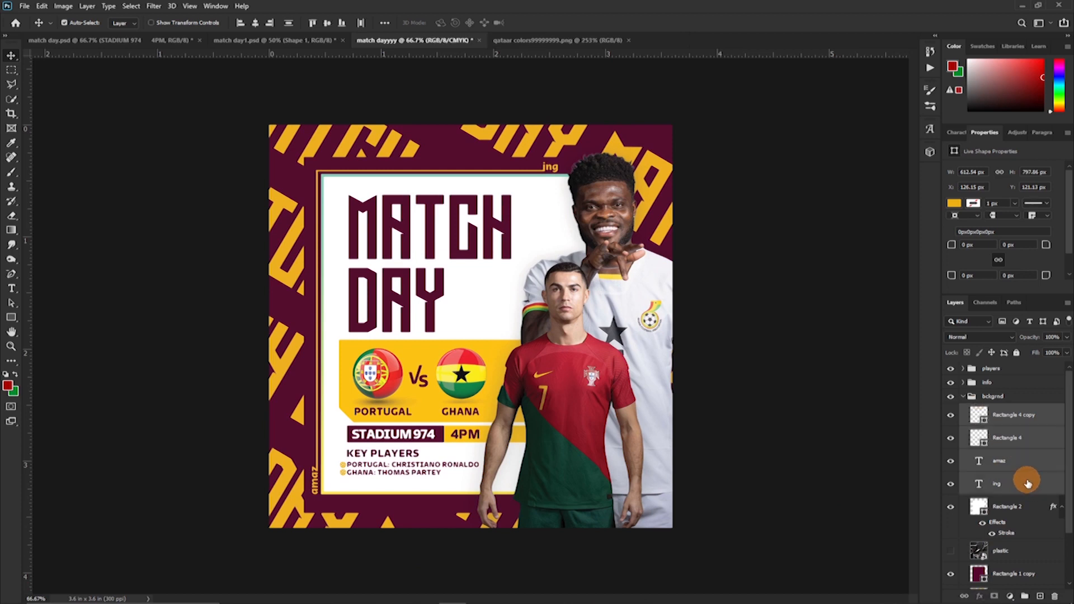
pyautogui.hotkey('ctrl', 'g')
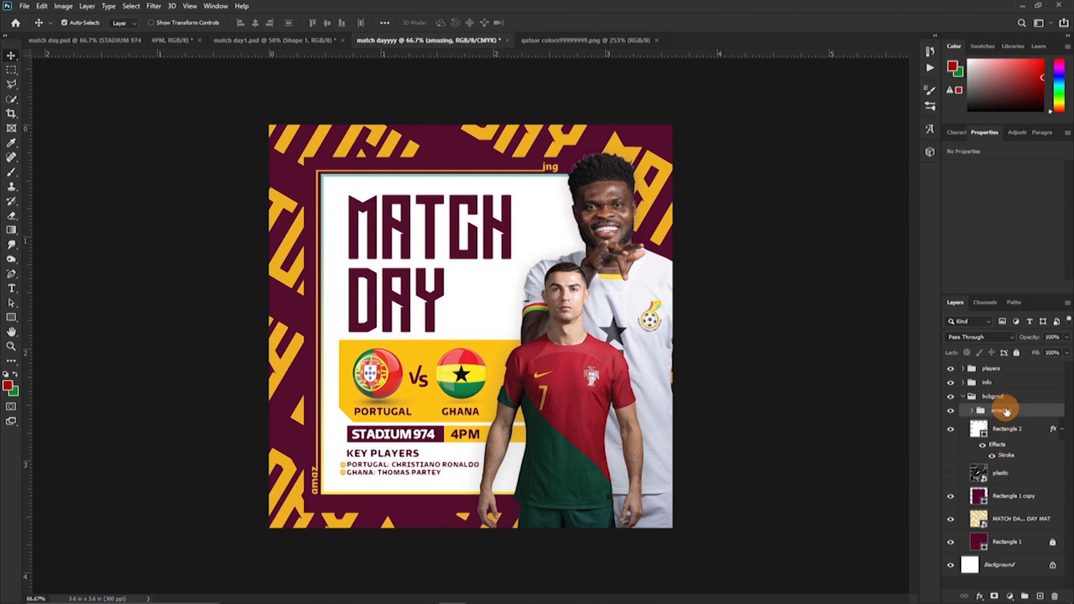
pyautogui.moveTo(1030, 415); pyautogui.dragTo(1013, 484)
pyautogui.click(951, 459)
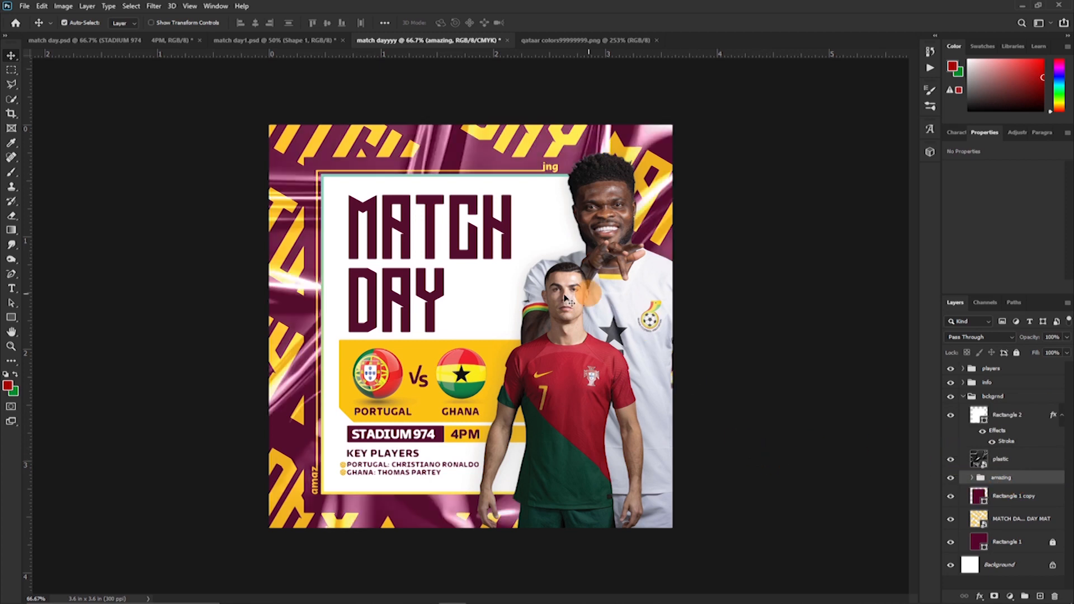
# - Examine the plastic texture, the yellow outline lettering and the overall flyer layout up close
pyautogui.click(1023, 463)
pyautogui.moveTo(464, 423); pyautogui.dragTo(588, 374)
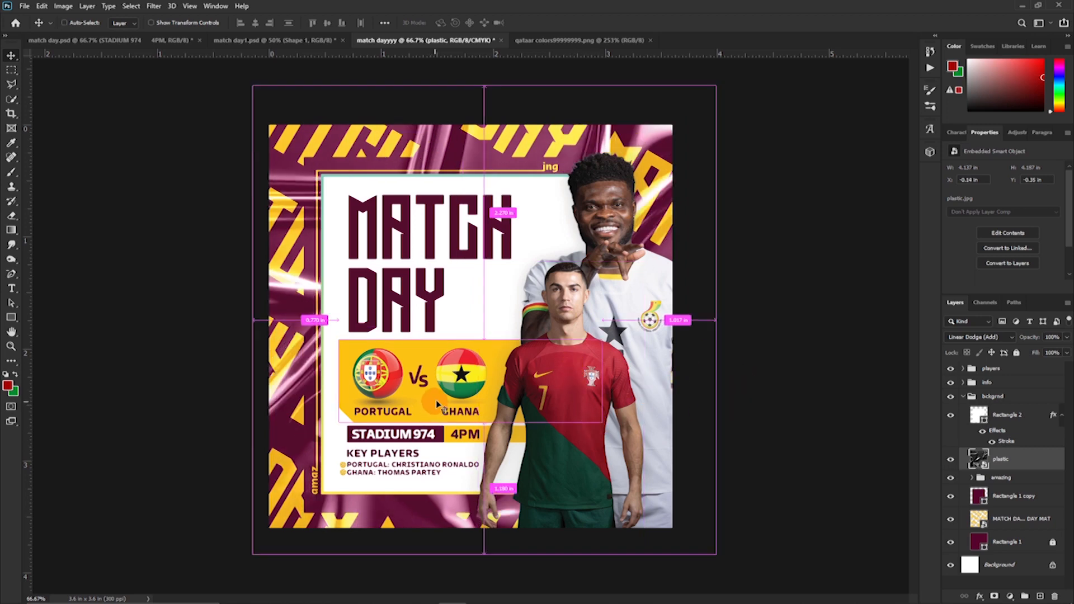
pyautogui.hotkey('ctrl', '+')
pyautogui.moveTo(482, 329); pyautogui.dragTo(473, 253)
pyautogui.moveTo(480, 174); pyautogui.dragTo(487, 505)
pyautogui.moveTo(502, 317); pyautogui.dragTo(497, 358)
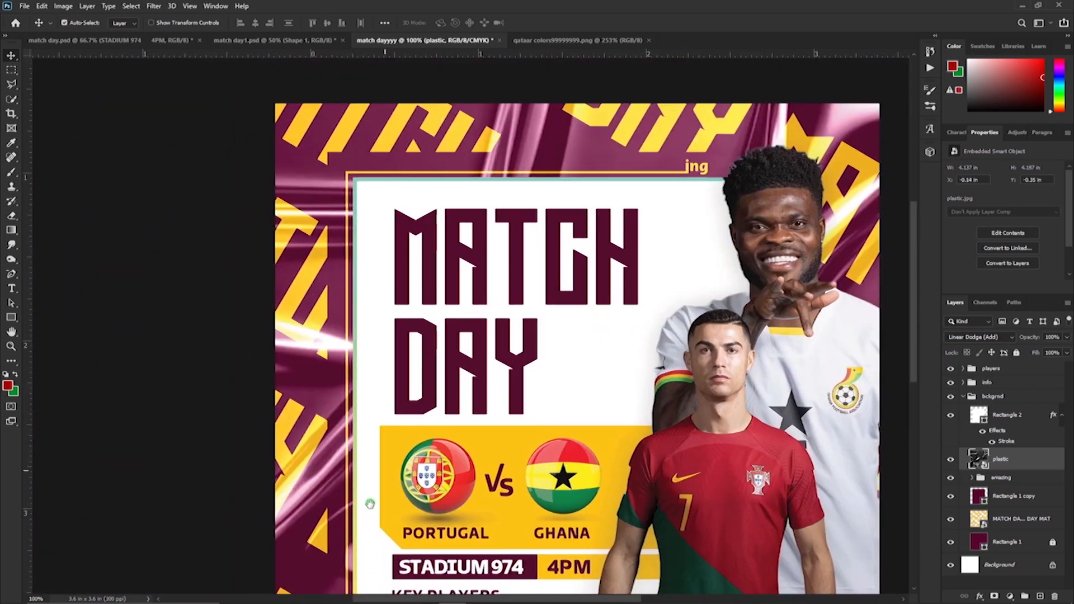
pyautogui.moveTo(360, 527); pyautogui.dragTo(340, 440)
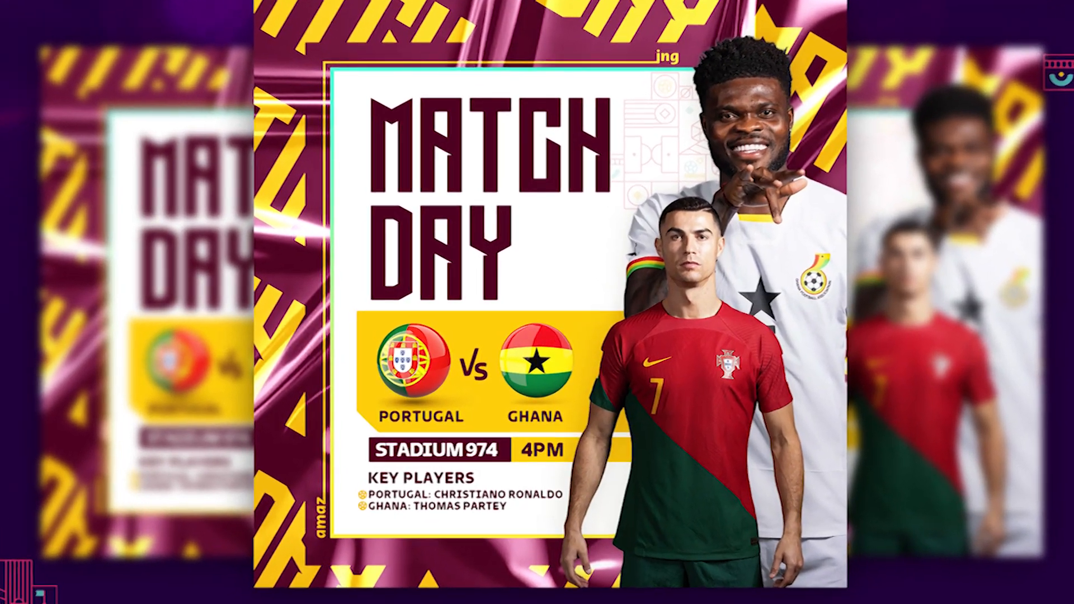